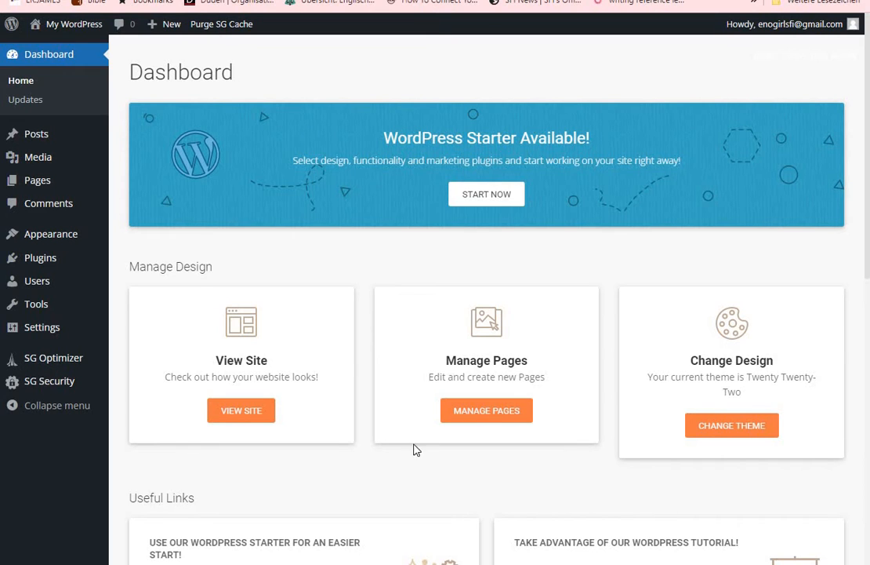
View the site's public front page and return to the admin dashboard
{"action": "mouse_move", "coordinate": [56, 27]}
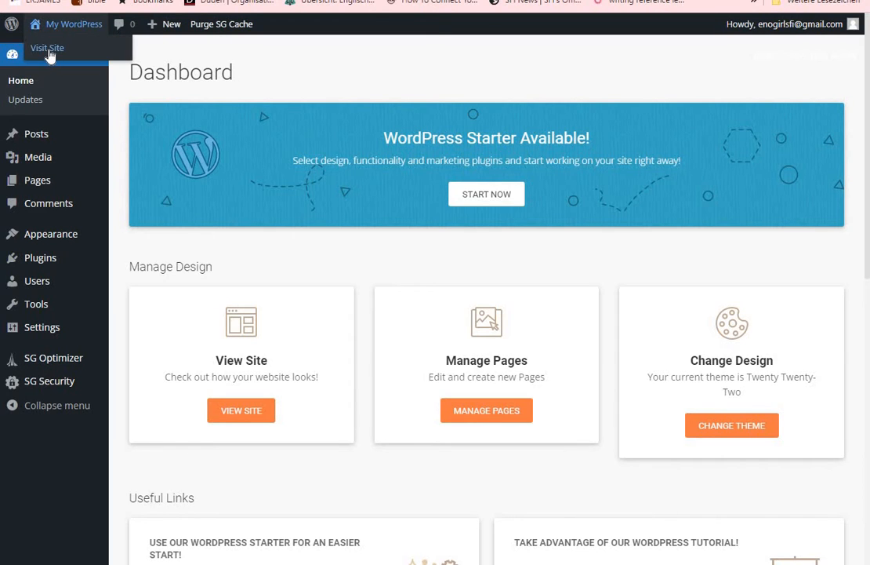
{"action": "left_click", "coordinate": [49, 51]}
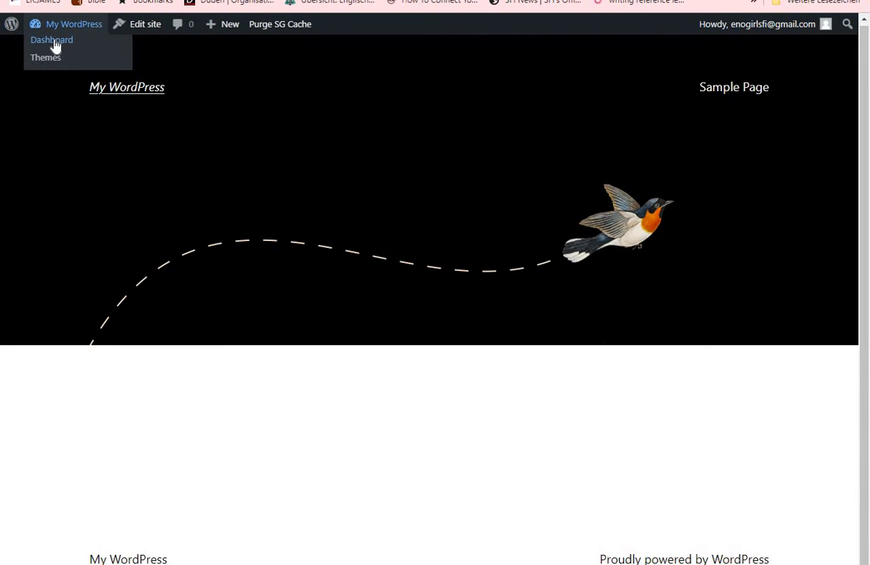
{"action": "left_click", "coordinate": [55, 45]}
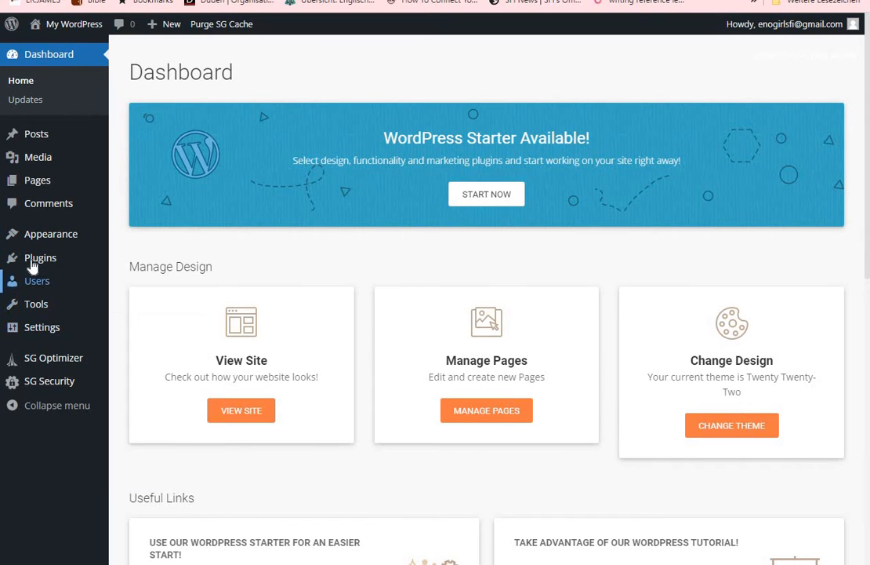
Add the Google Analytics Dashboard Plugin for WordPress by MonsterInsights from the must-have plugins and activate it
{"action": "mouse_move", "coordinate": [33, 265]}
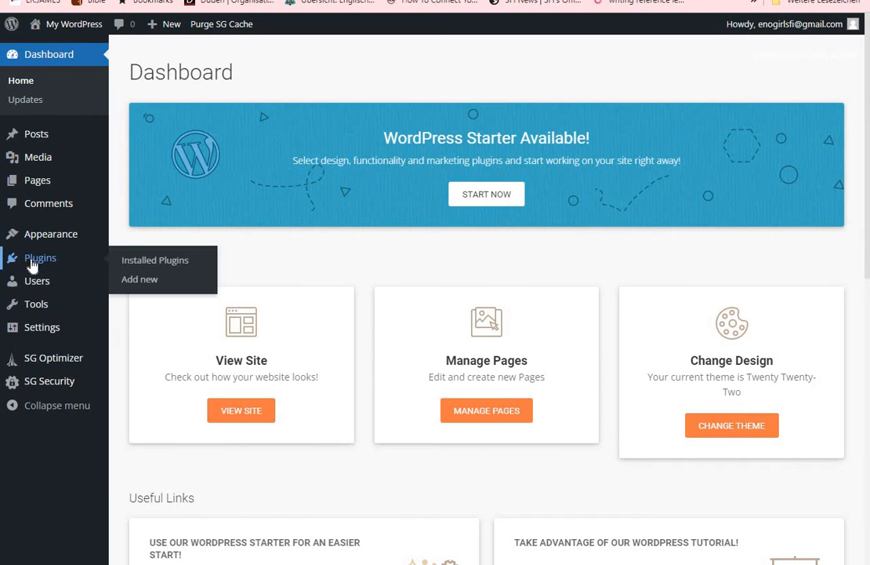
{"action": "left_click", "coordinate": [156, 287]}
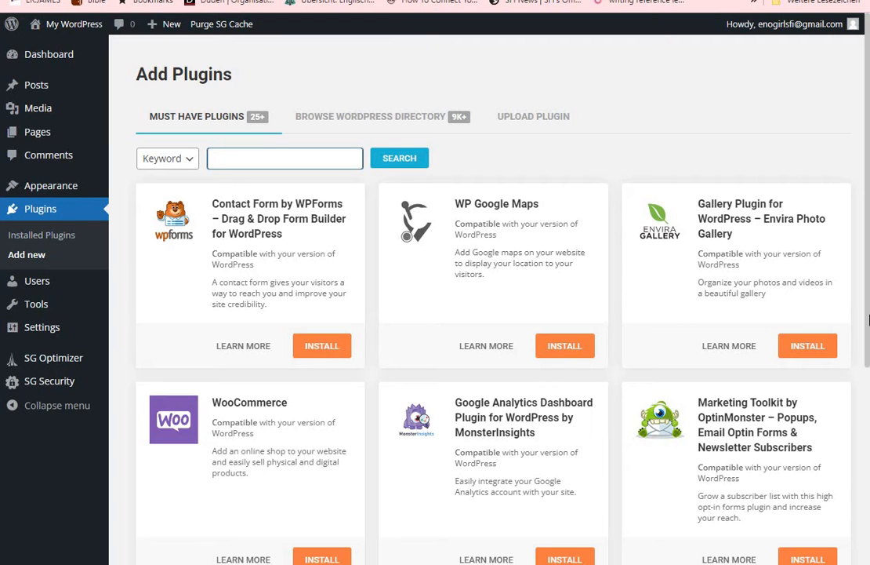
{"action": "left_click_drag", "start_coordinate": [868, 335], "coordinate": [869, 423]}
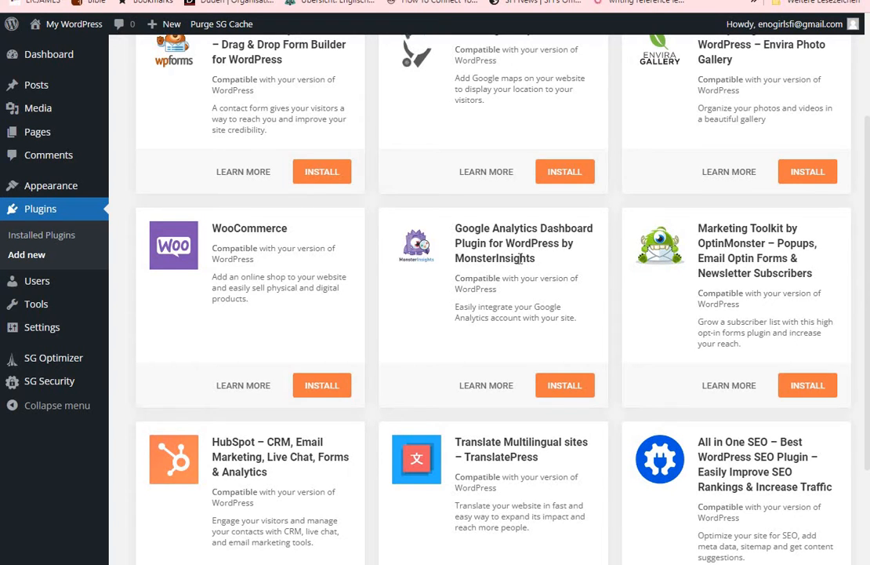
{"action": "left_click", "coordinate": [560, 389]}
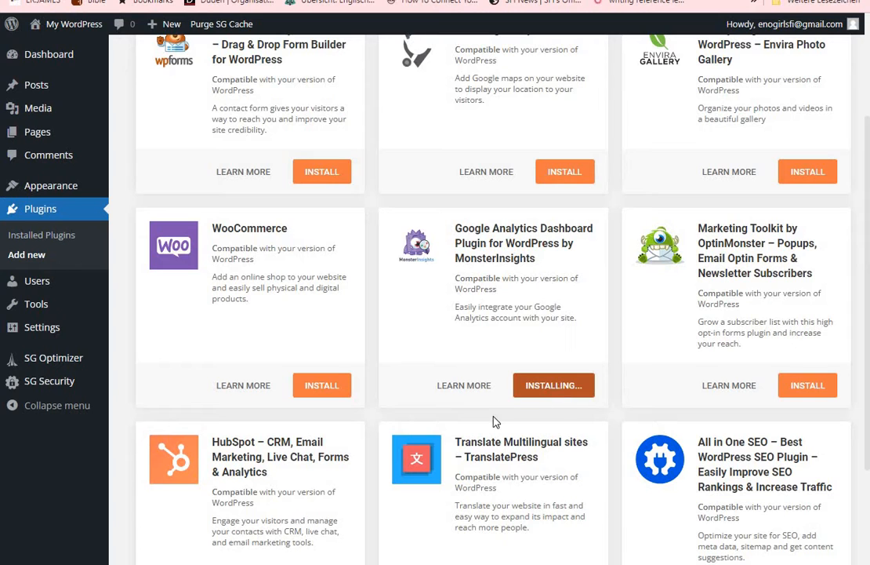
{"action": "left_click", "coordinate": [564, 389]}
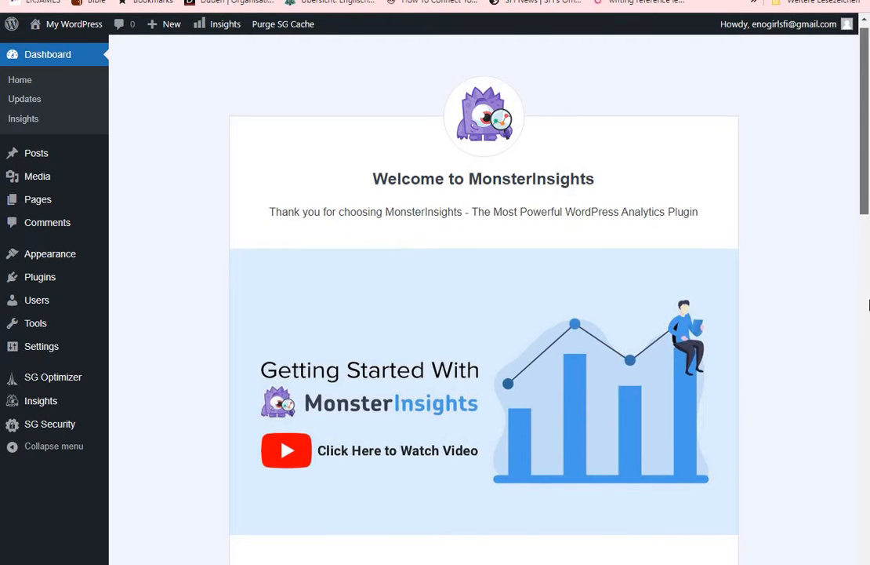
{"action": "scroll", "coordinate": [867, 309], "scroll_direction": "down", "scroll_amount": 5}
{"action": "left_click_drag", "start_coordinate": [867, 310], "coordinate": [867, 289]}
{"action": "scroll", "coordinate": [867, 288], "scroll_direction": "up", "scroll_amount": 3}
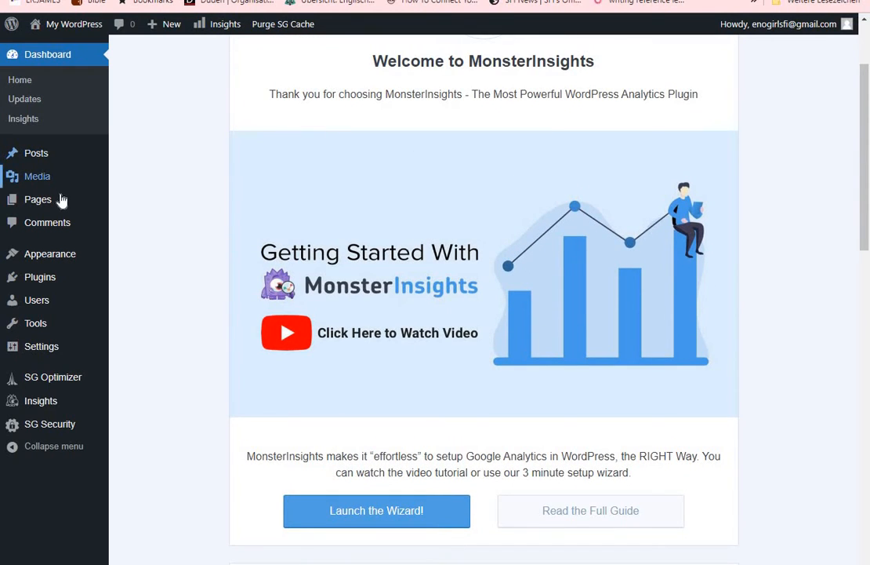
Search the available plugins for "STARTER TEMPLATES", and install and activate Starter Templates — Elementor, WordPress & Beaver Builder Templates
{"action": "mouse_move", "coordinate": [40, 285]}
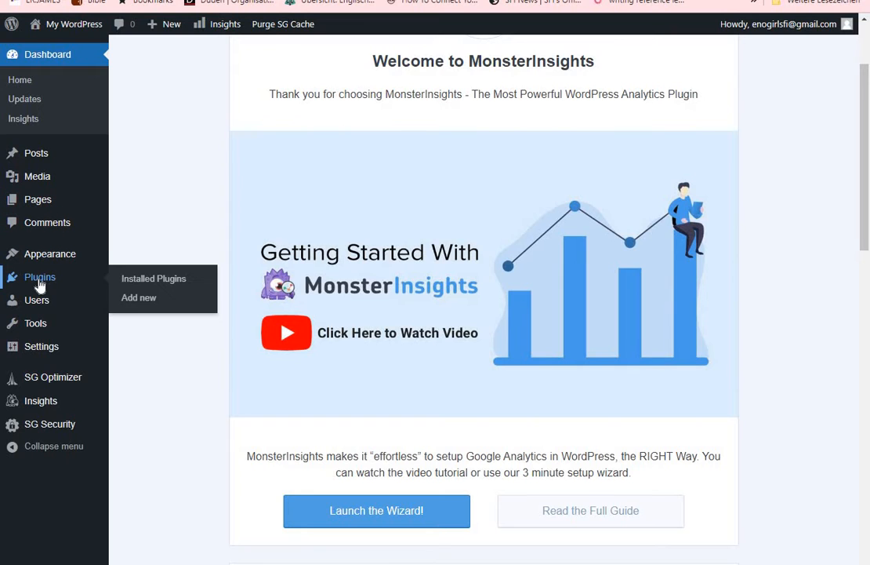
{"action": "left_click", "coordinate": [141, 299]}
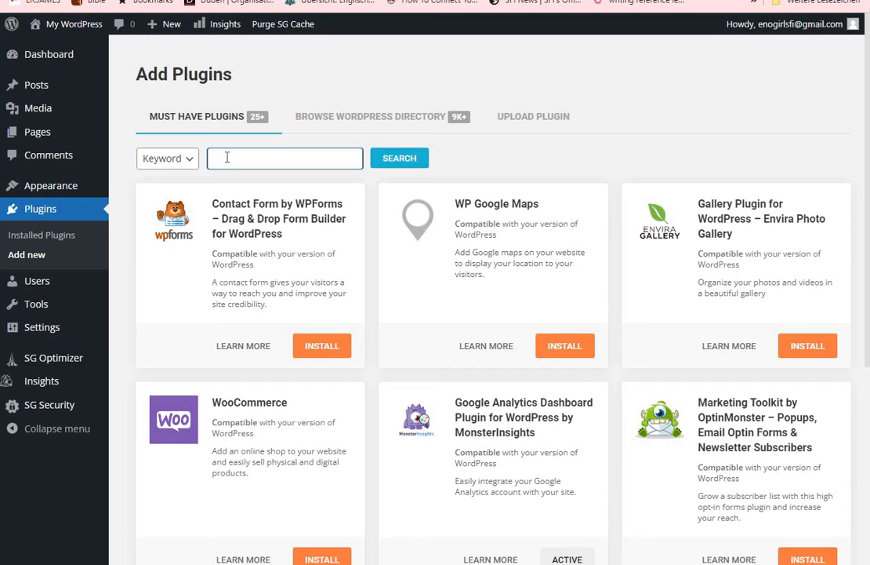
{"action": "type", "text": "STARTER TEMPLATES"}
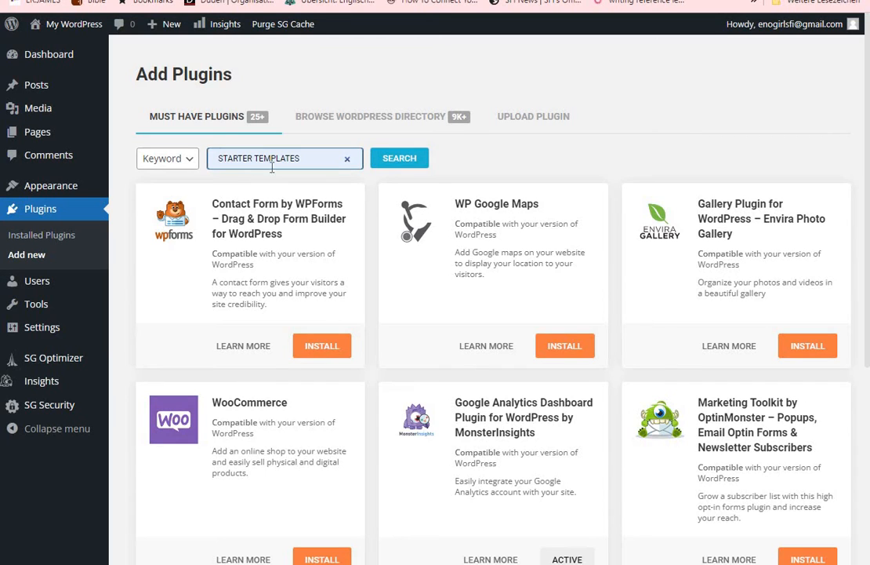
{"action": "left_click", "coordinate": [401, 159]}
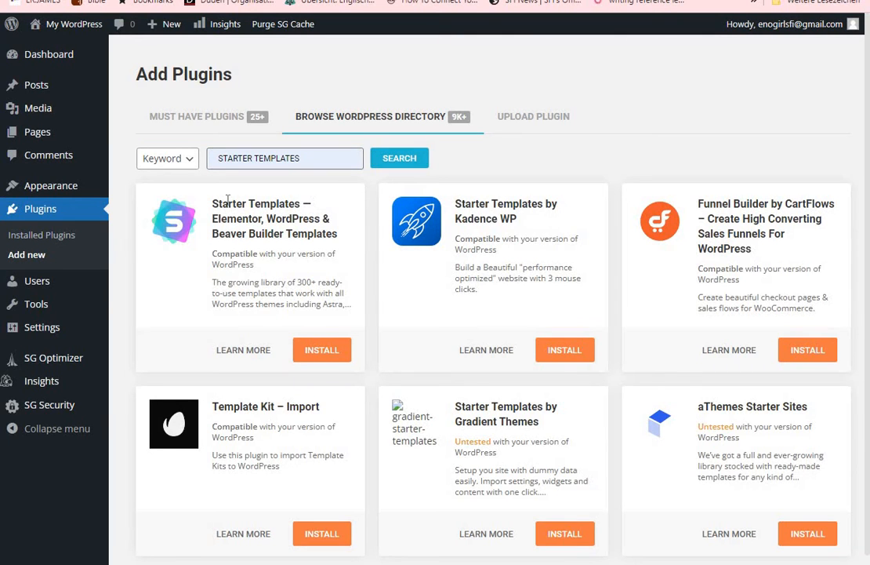
{"action": "left_click", "coordinate": [323, 354]}
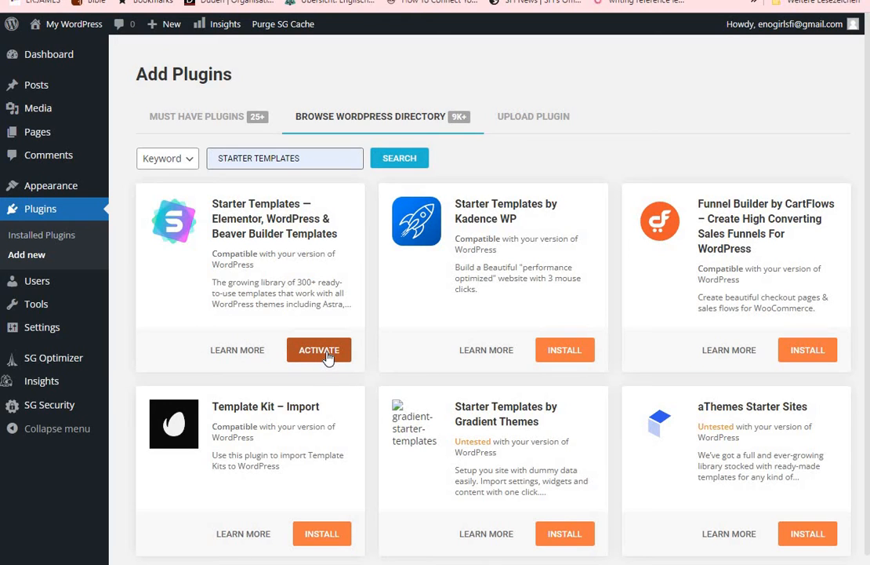
{"action": "left_click", "coordinate": [328, 356]}
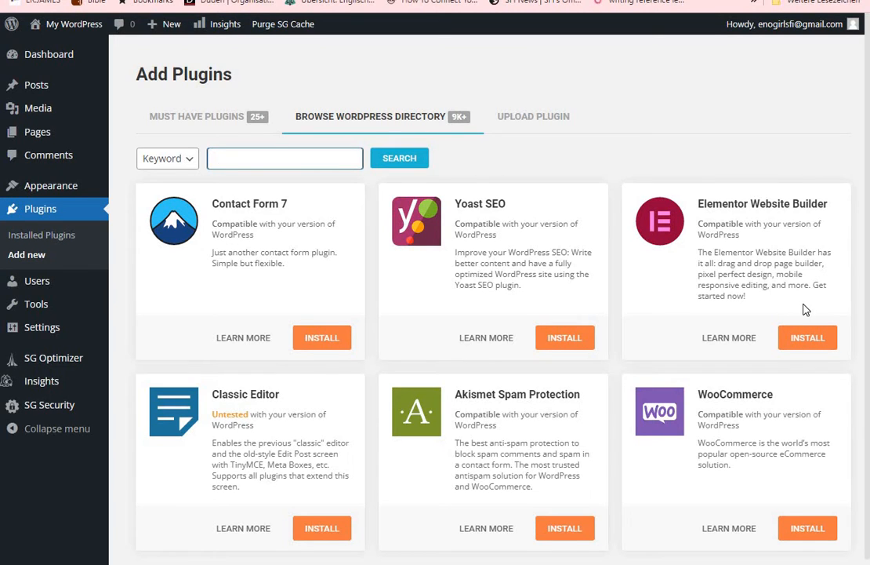
Install the Contact Form 7, Yoast SEO and Elementor Website Builder plugins from the WordPress directory
{"action": "left_click", "coordinate": [323, 345]}
{"action": "left_click", "coordinate": [567, 339]}
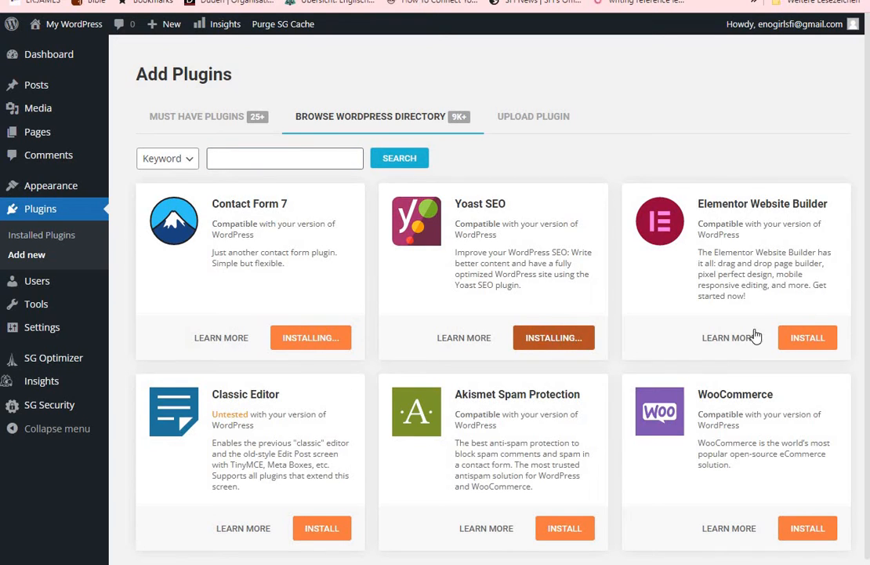
{"action": "left_click", "coordinate": [814, 336]}
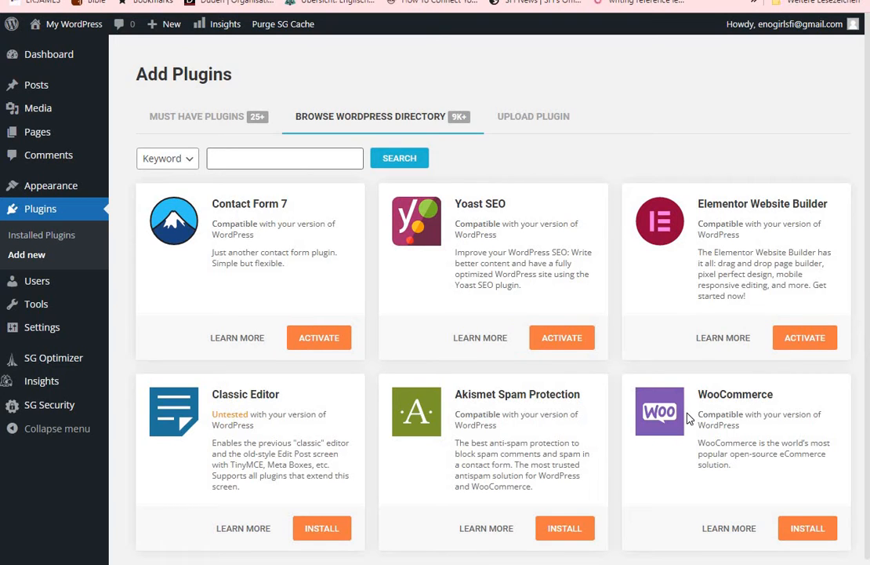
Activate the installed Contact Form 7, Yoast SEO and Elementor Website Builder plugins
{"action": "left_click", "coordinate": [322, 343]}
{"action": "left_click", "coordinate": [564, 348]}
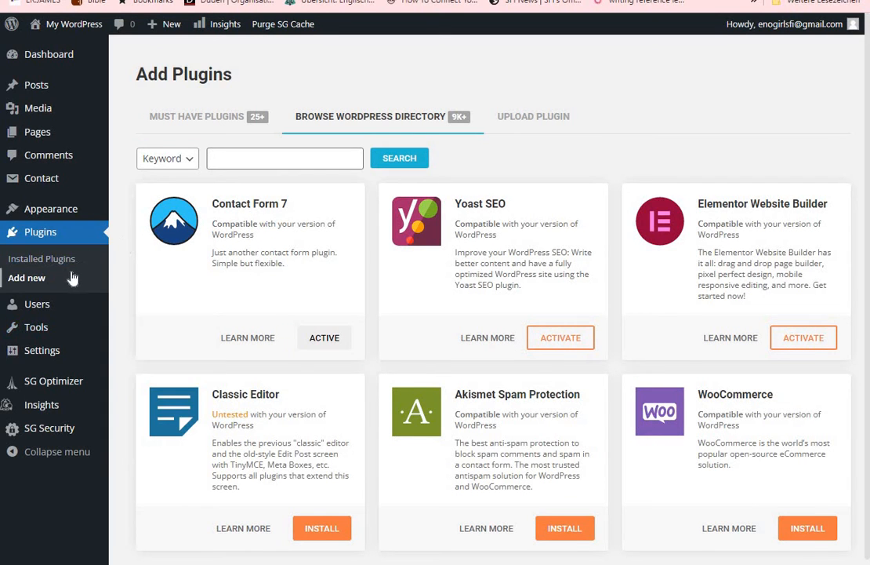
{"action": "left_click", "coordinate": [554, 338]}
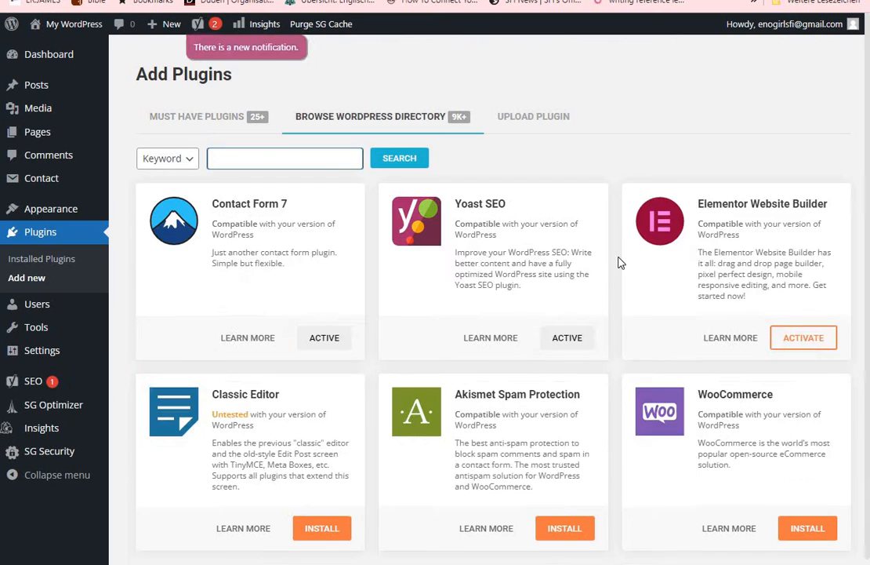
{"action": "left_click", "coordinate": [796, 340]}
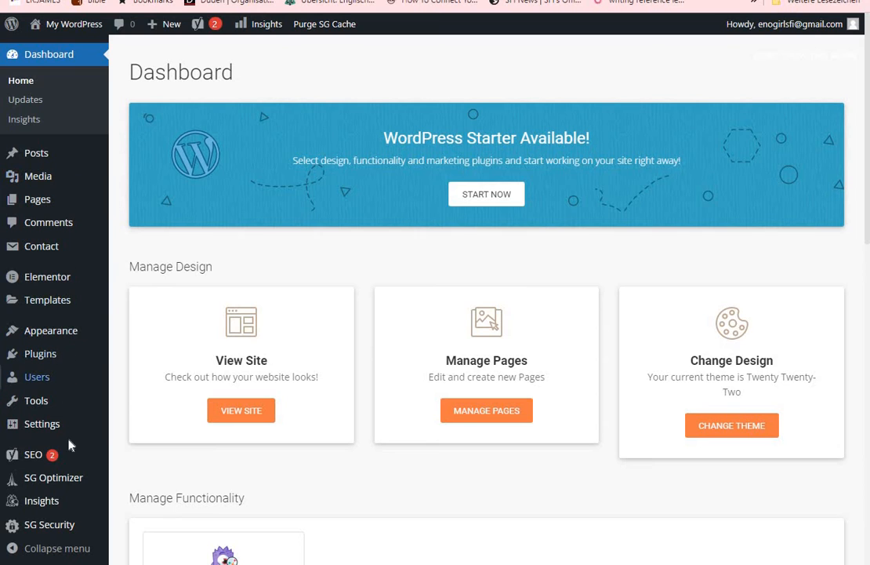
{"action": "mouse_move", "coordinate": [69, 455]}
{"action": "mouse_move", "coordinate": [59, 287]}
{"action": "mouse_move", "coordinate": [80, 214]}
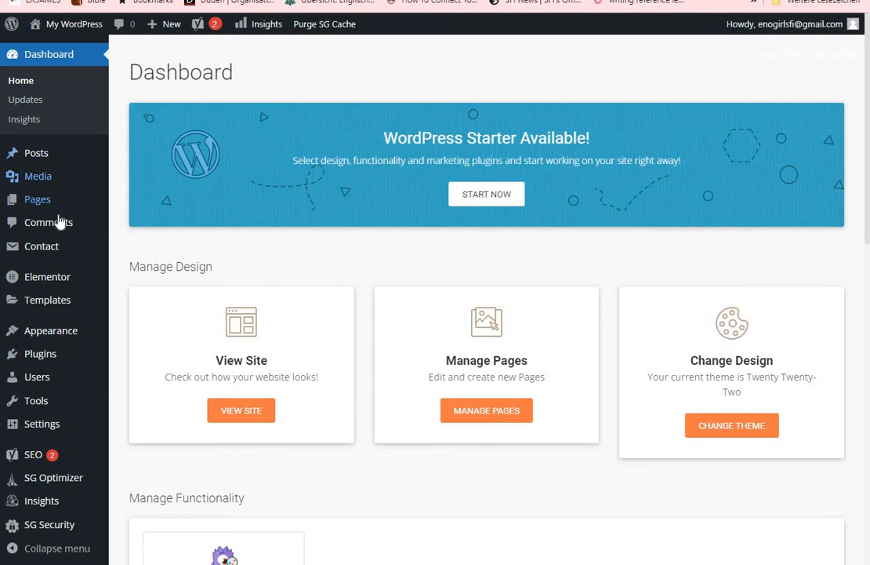
{"action": "mouse_move", "coordinate": [64, 259]}
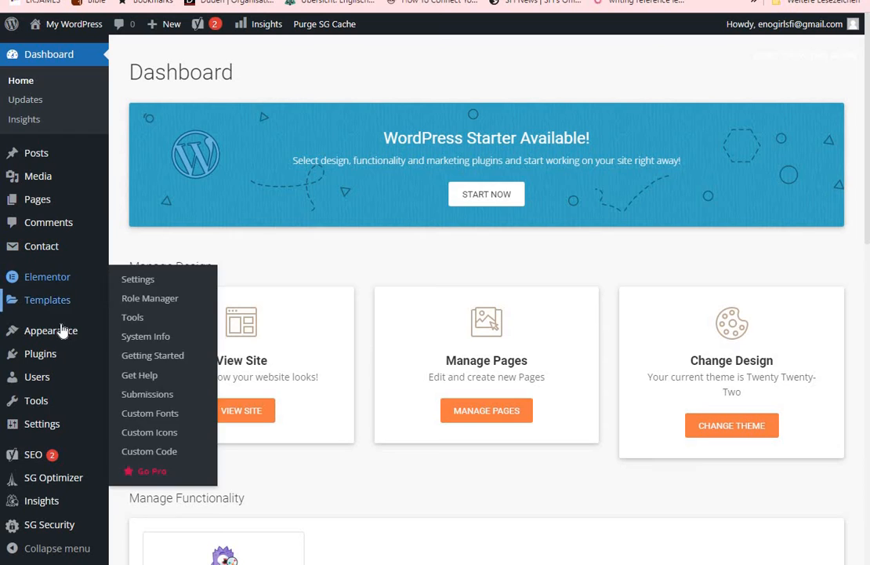
Open the Starter Templates library and search it for "health blog"
{"action": "mouse_move", "coordinate": [49, 336]}
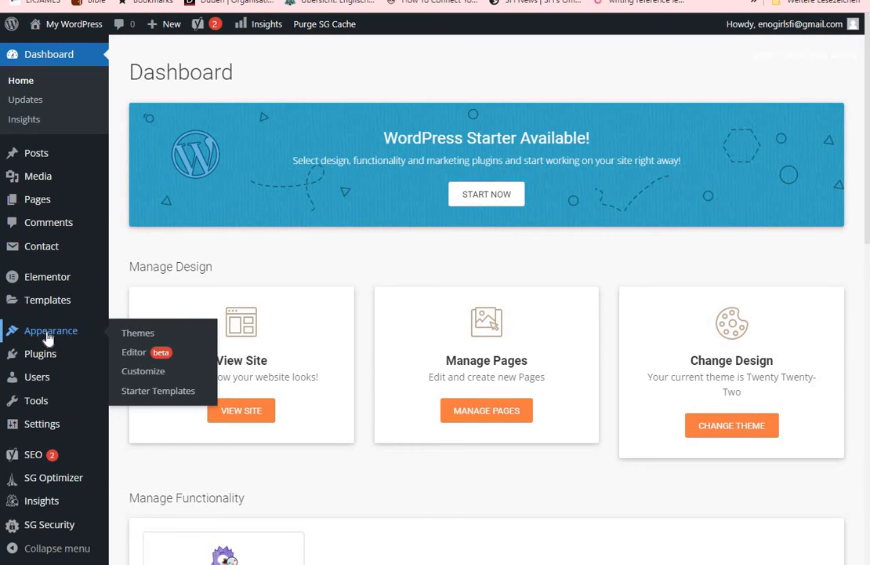
{"action": "left_click", "coordinate": [145, 390]}
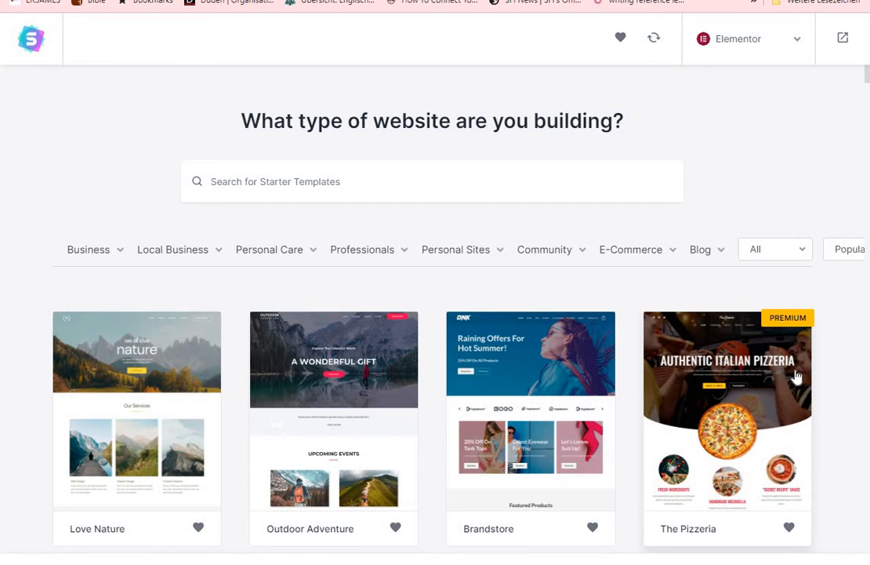
{"action": "left_click", "coordinate": [280, 180]}
{"action": "type", "text": "heal"}
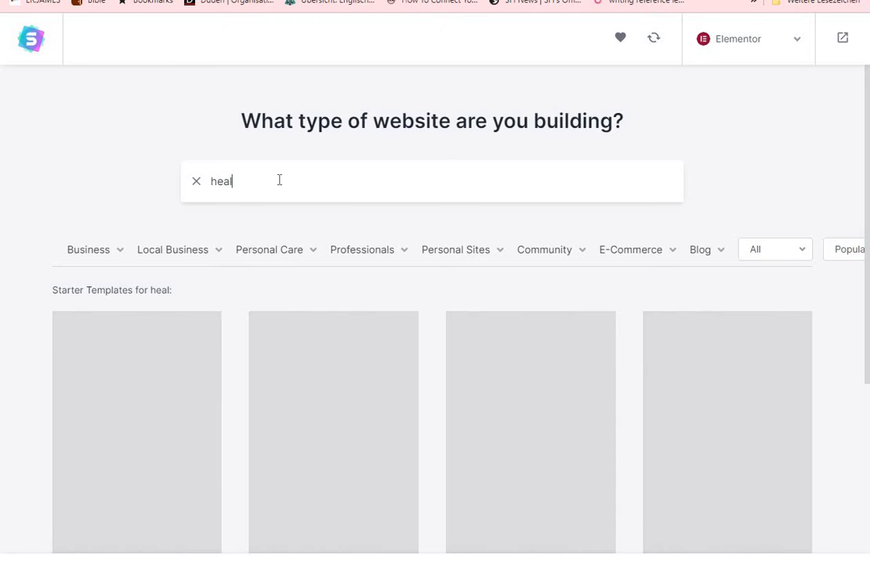
{"action": "type", "text": "th blog"}
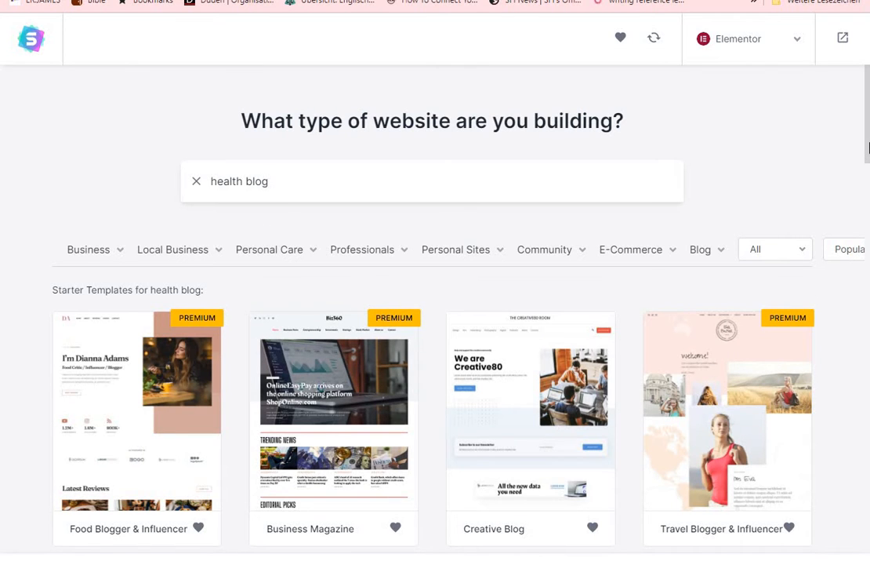
Select the free Nutritionist template from the health blog template results
{"action": "scroll", "coordinate": [869, 147], "scroll_direction": "down", "scroll_amount": 3}
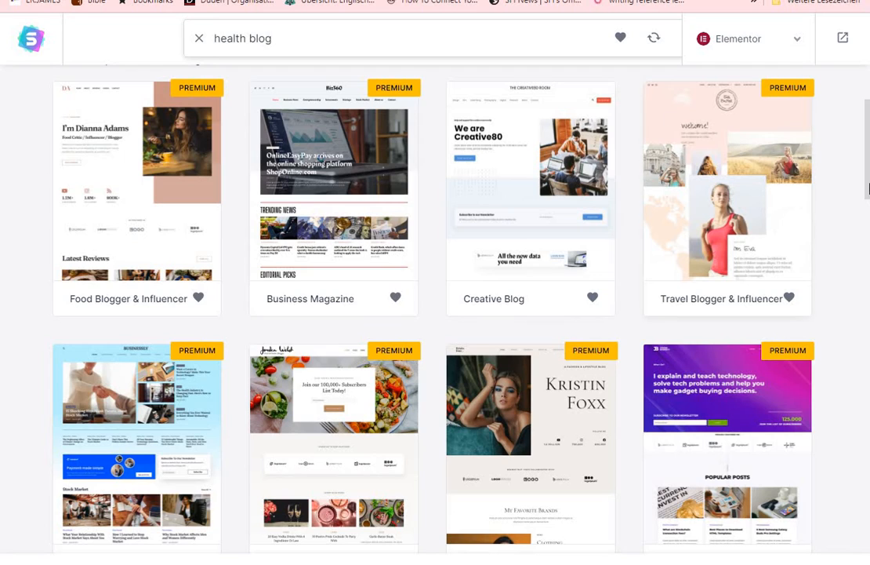
{"action": "left_click_drag", "start_coordinate": [869, 133], "coordinate": [868, 326]}
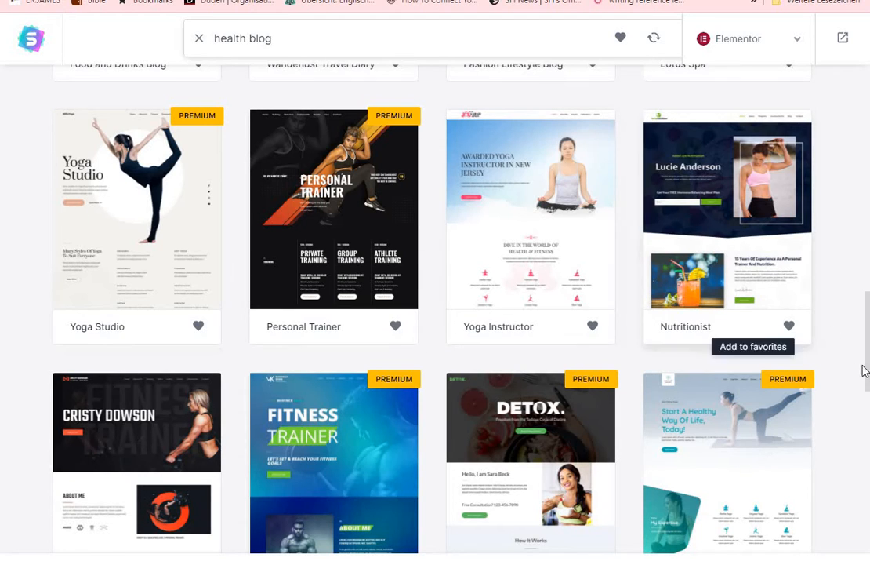
{"action": "left_click", "coordinate": [744, 287]}
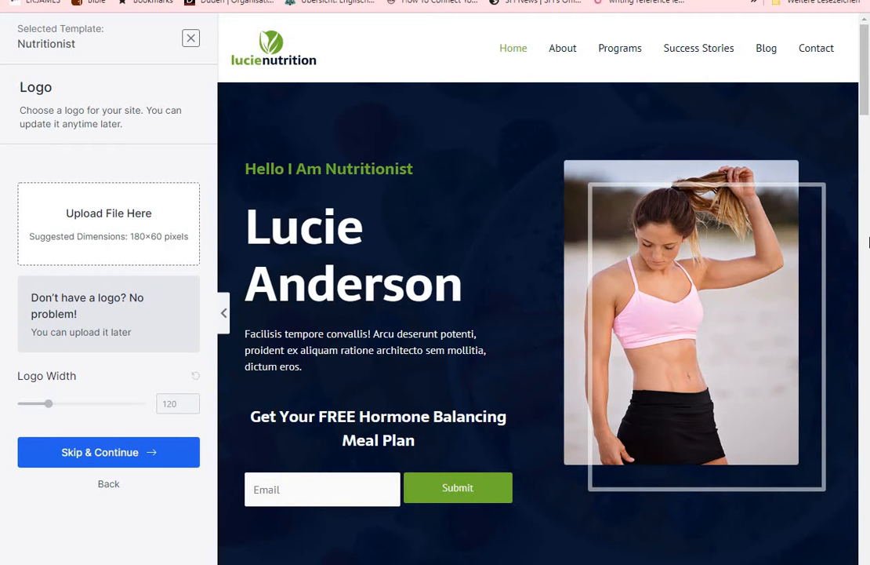
Examine the Nutritionist template preview from its header through the food photo slideshow to the section of health offers
{"action": "mouse_move", "coordinate": [867, 113]}
{"action": "left_mouse_down"}
{"action": "mouse_move", "coordinate": [869, 552]}
{"action": "mouse_move", "coordinate": [867, 98]}
{"action": "left_mouse_up"}
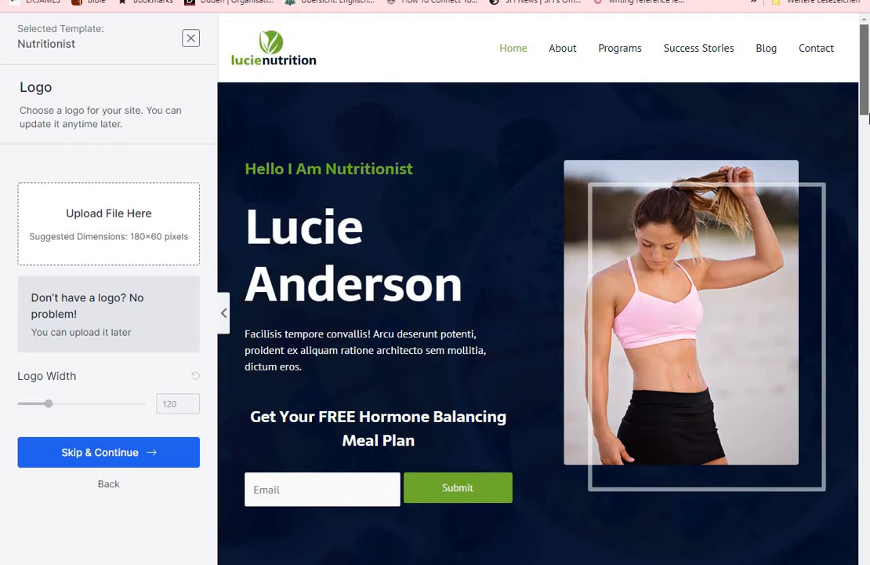
{"action": "mouse_move", "coordinate": [867, 140]}
{"action": "left_mouse_down"}
{"action": "mouse_move", "coordinate": [868, 527]}
{"action": "mouse_move", "coordinate": [868, 88]}
{"action": "left_mouse_up"}
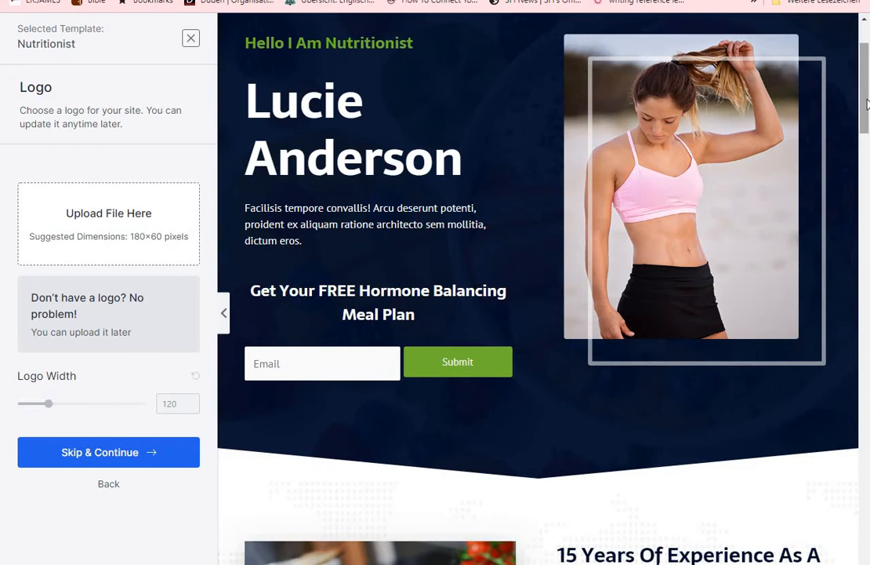
{"action": "left_click_drag", "start_coordinate": [868, 104], "coordinate": [867, 114]}
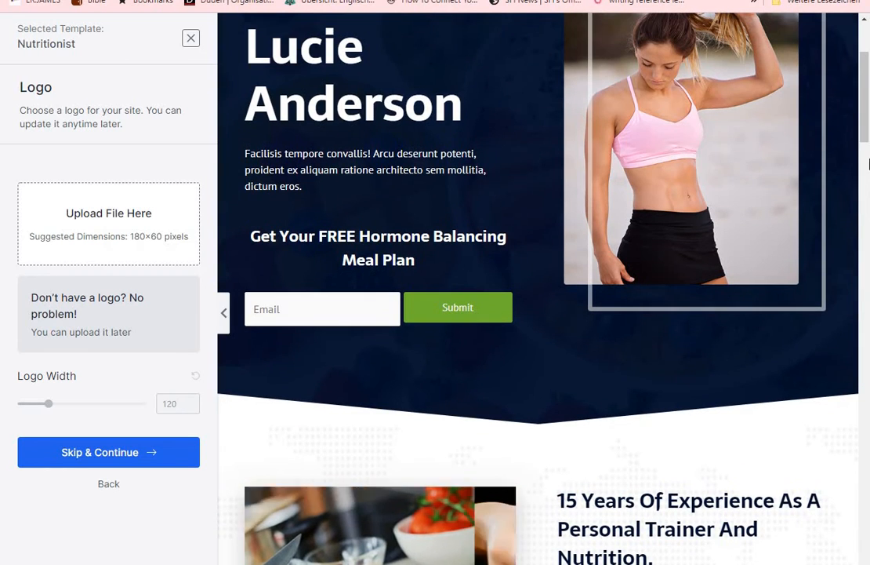
{"action": "scroll", "coordinate": [519, 336], "scroll_direction": "down", "scroll_amount": 4}
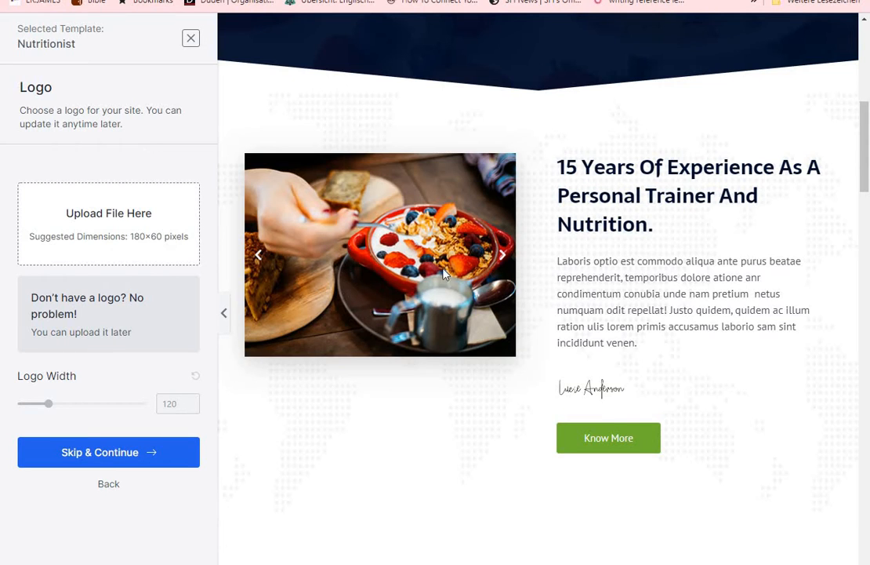
{"action": "left_click", "coordinate": [256, 256]}
{"action": "left_click", "coordinate": [259, 260]}
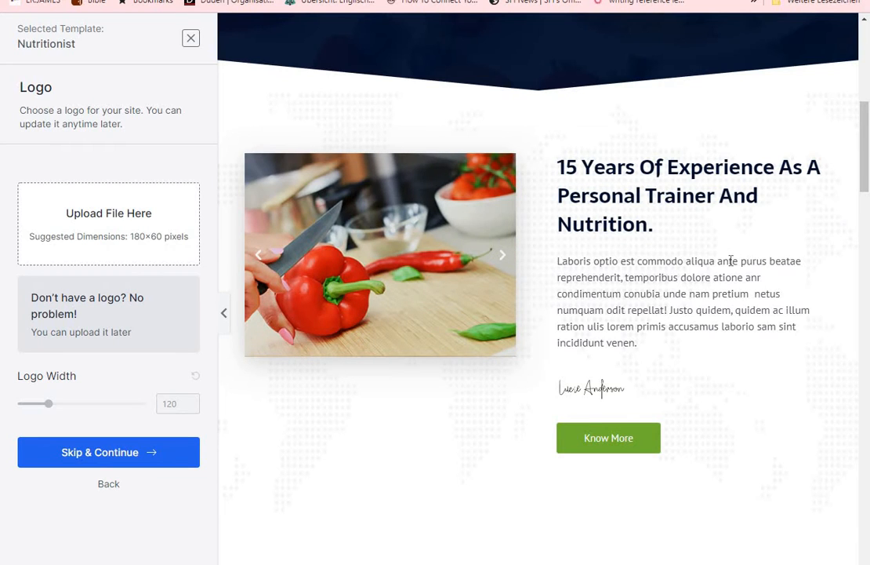
{"action": "left_click_drag", "start_coordinate": [868, 140], "coordinate": [868, 218]}
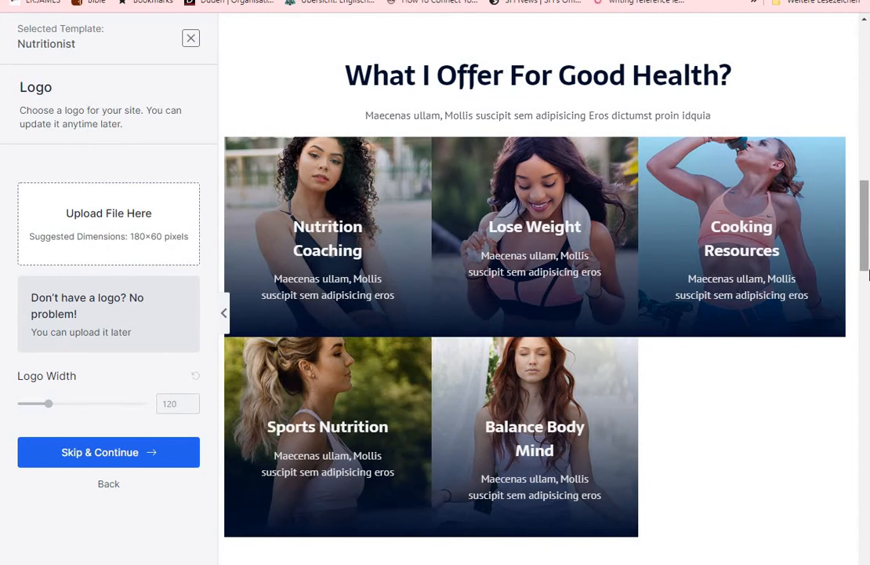
Examine the rest of the Nutritionist template preview, from the testimonials through the book promotion and blog posts to the footer
{"action": "left_click_drag", "start_coordinate": [869, 275], "coordinate": [869, 314]}
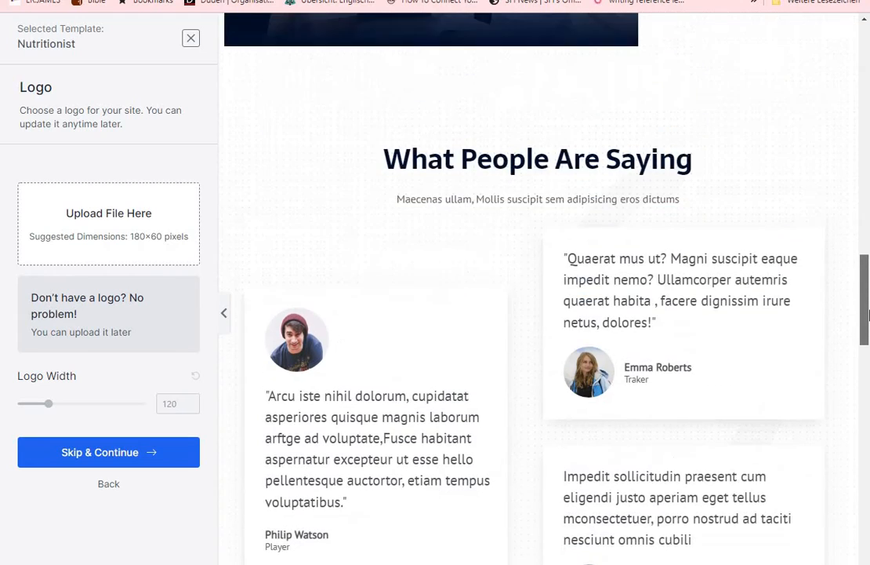
{"action": "scroll", "coordinate": [652, 193], "scroll_direction": "down", "scroll_amount": 2}
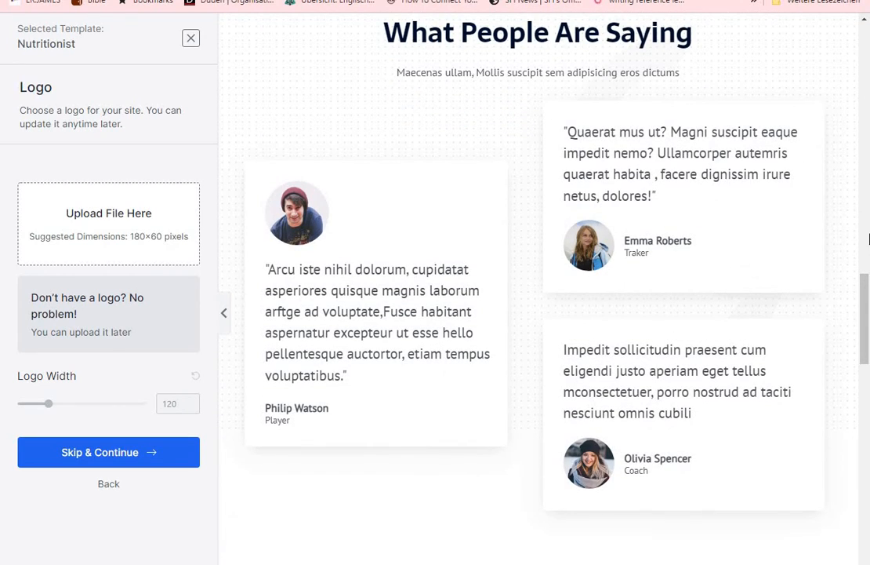
{"action": "left_click_drag", "start_coordinate": [868, 276], "coordinate": [868, 430]}
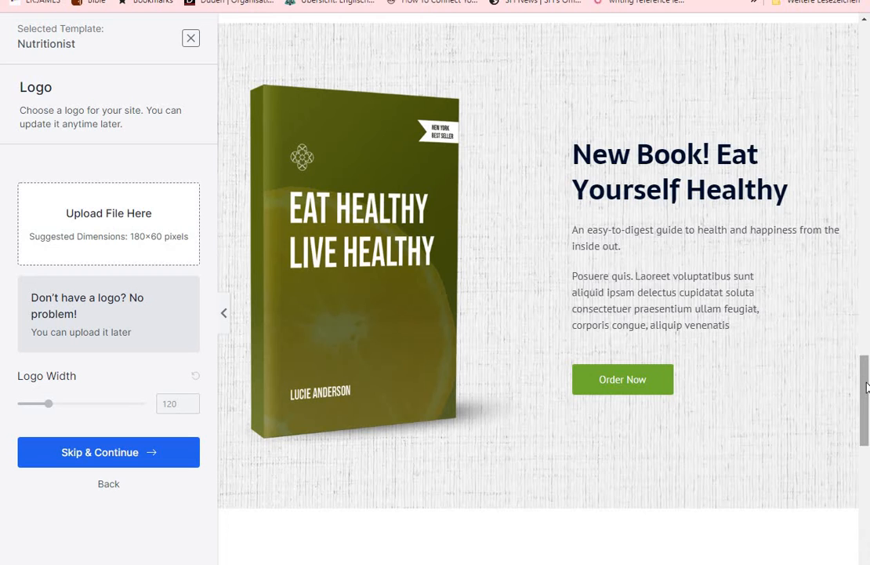
{"action": "left_click_drag", "start_coordinate": [867, 387], "coordinate": [867, 488]}
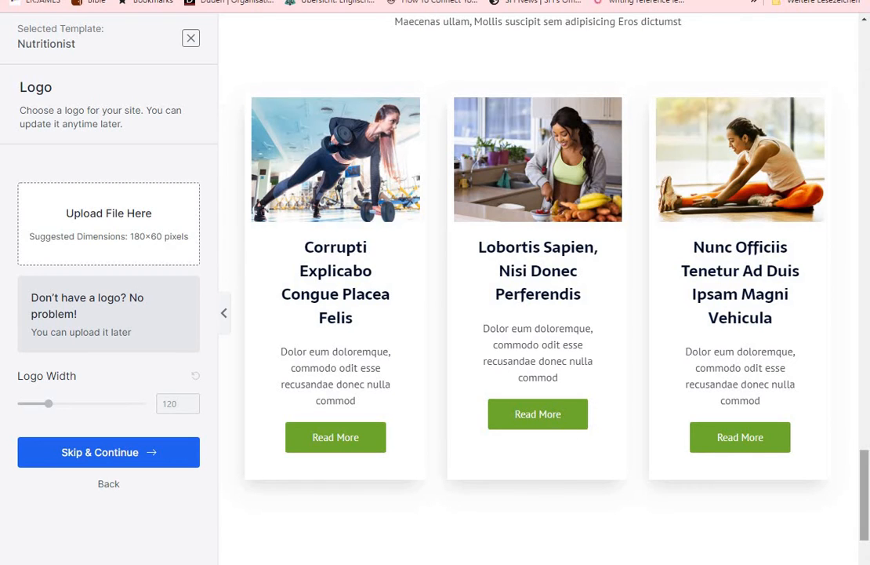
{"action": "left_click_drag", "start_coordinate": [862, 521], "coordinate": [863, 563]}
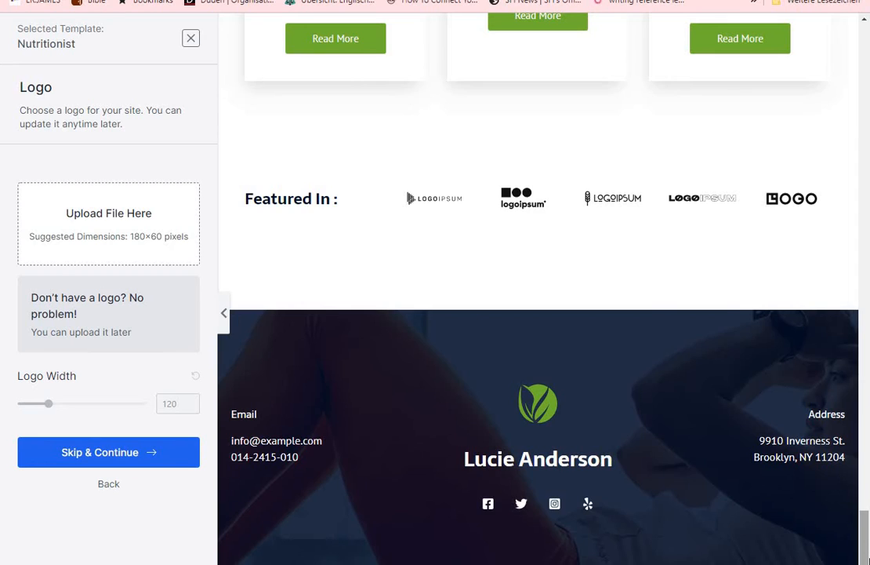
{"action": "left_click_drag", "start_coordinate": [866, 557], "coordinate": [866, 47]}
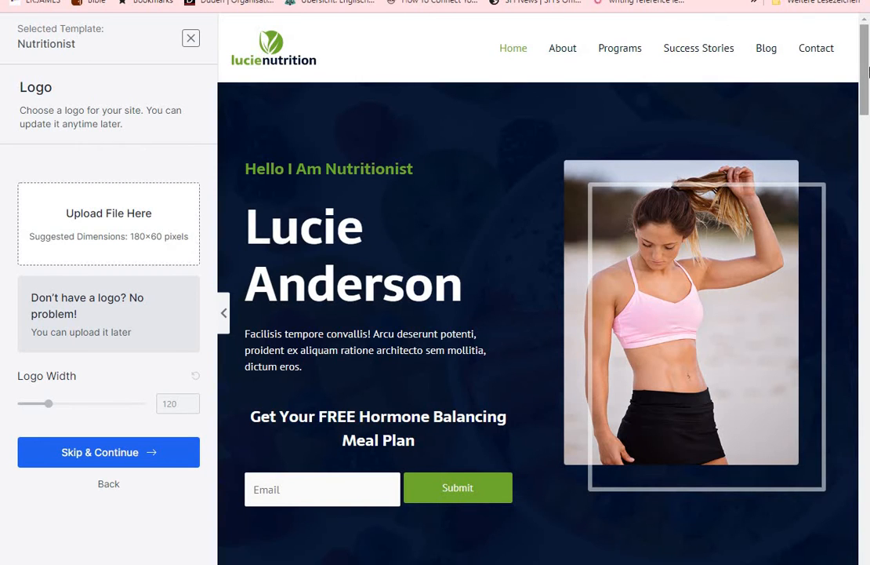
Set the width of the uploaded logo to 188 and continue to the color and font choices
{"action": "left_click_drag", "start_coordinate": [866, 98], "coordinate": [867, 60]}
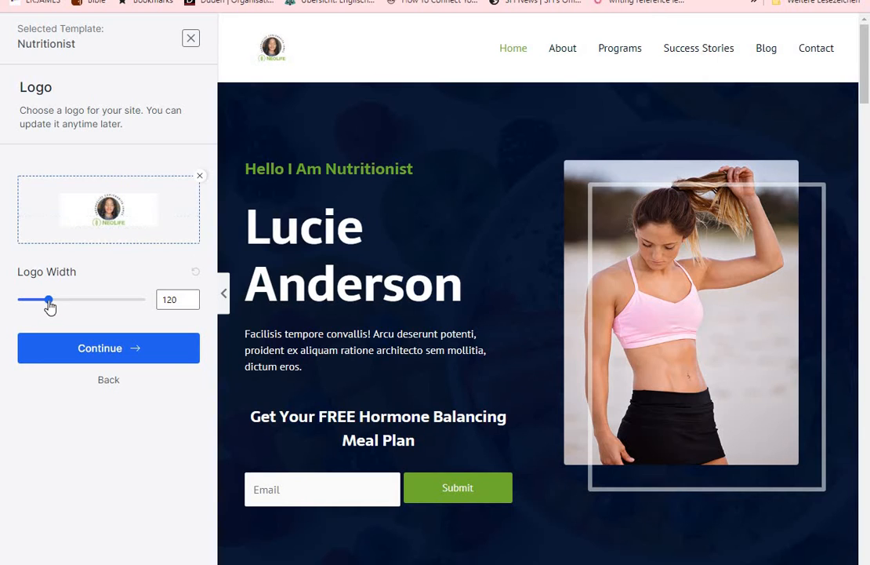
{"action": "left_click_drag", "start_coordinate": [49, 302], "coordinate": [68, 307]}
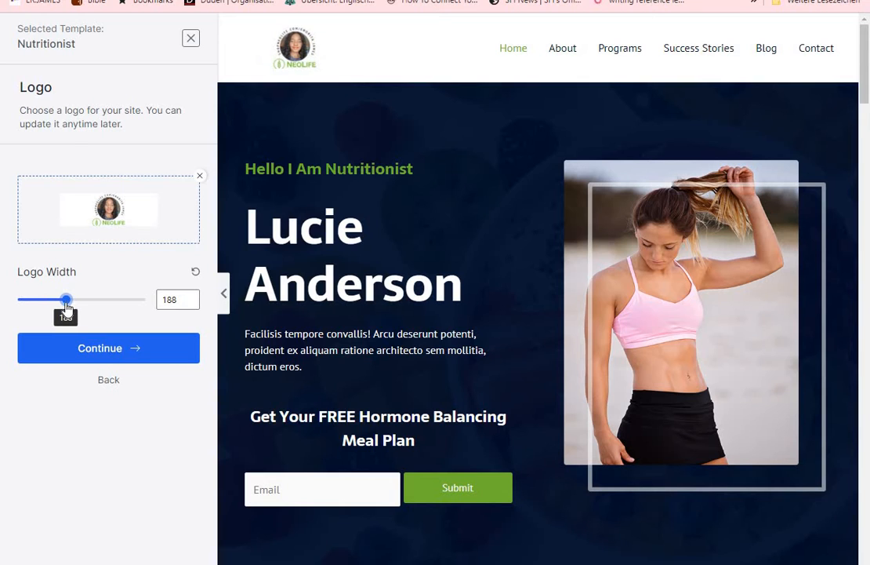
{"action": "left_click", "coordinate": [108, 353]}
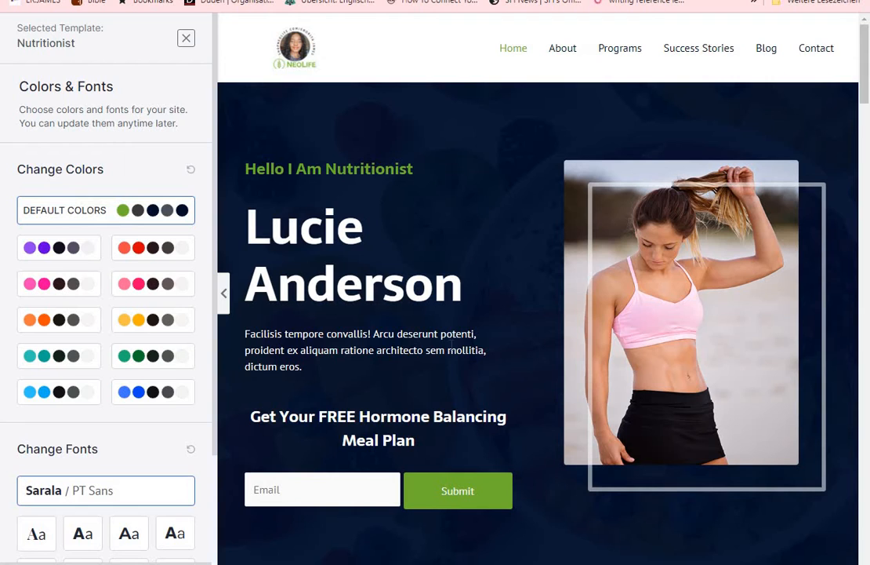
Try the green palette and the purple palette on the template, checking the purple one down the page preview
{"action": "left_click", "coordinate": [149, 363]}
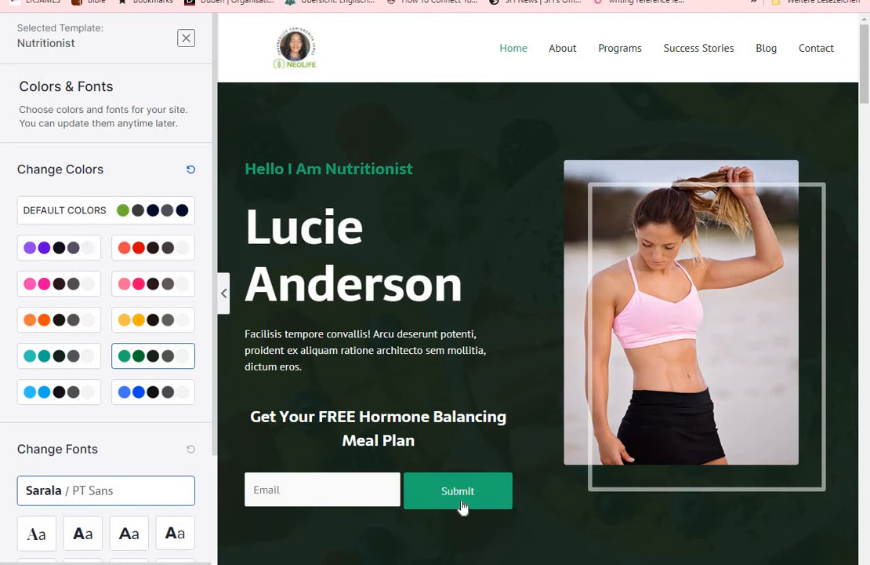
{"action": "left_click", "coordinate": [58, 257]}
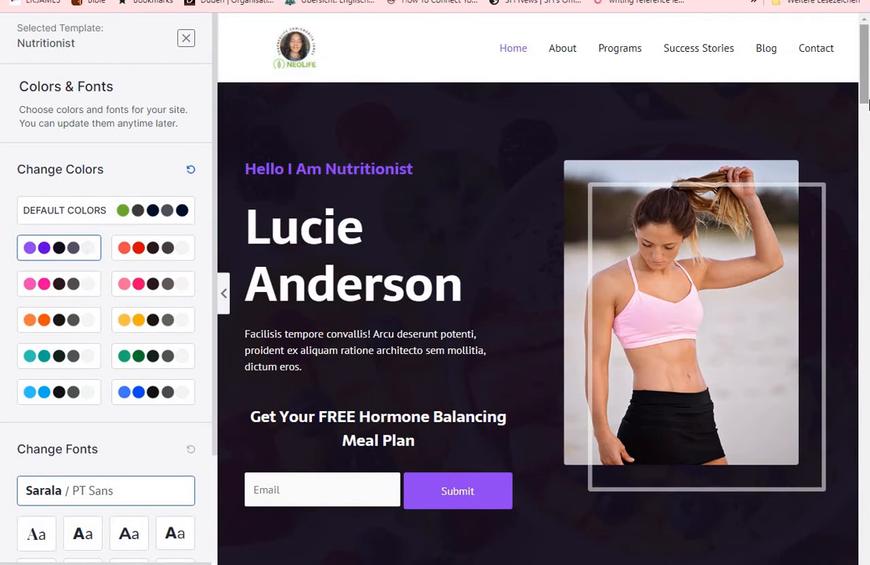
{"action": "scroll", "coordinate": [666, 224], "scroll_direction": "down", "scroll_amount": 9}
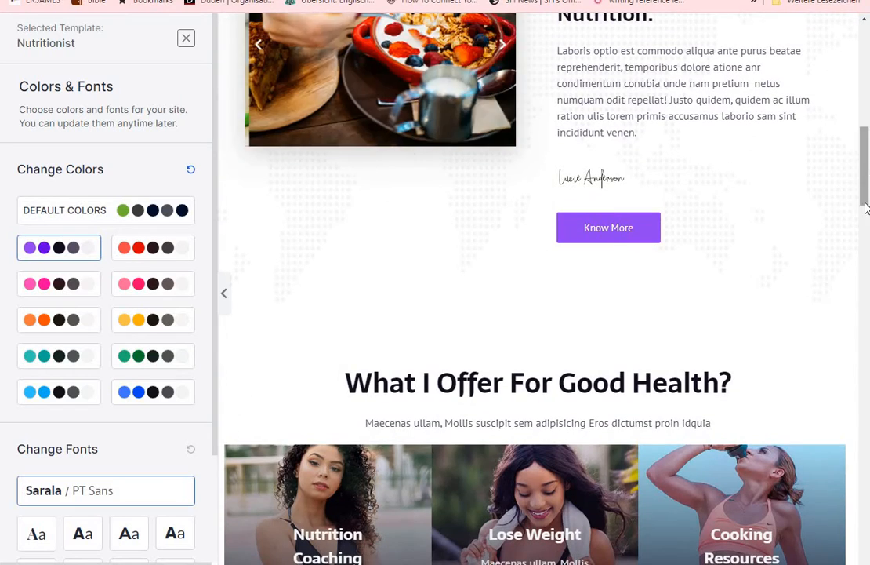
{"action": "left_click_drag", "start_coordinate": [866, 201], "coordinate": [868, 450]}
{"action": "mouse_move", "coordinate": [867, 376]}
{"action": "left_mouse_down"}
{"action": "mouse_move", "coordinate": [863, 423]}
{"action": "mouse_move", "coordinate": [868, 31]}
{"action": "left_mouse_up"}
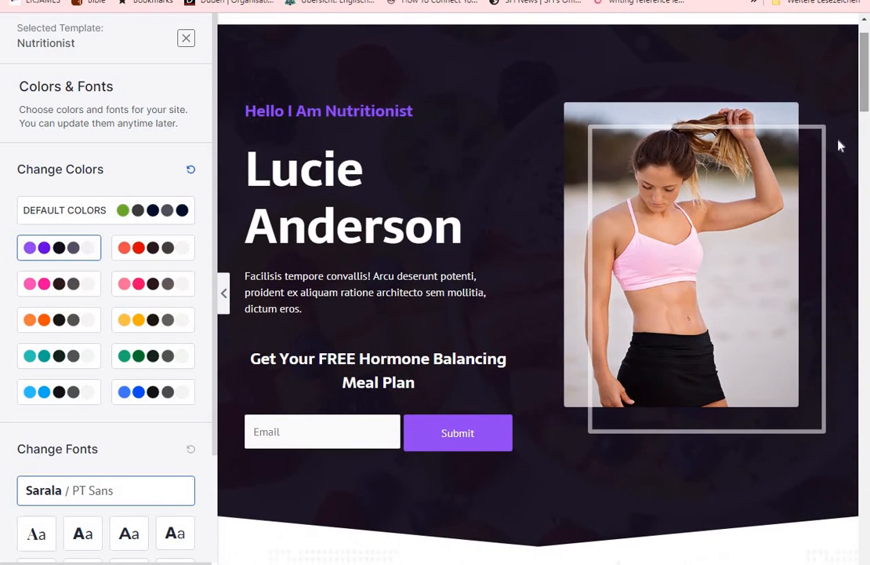
Apply the green color palette to the template
{"action": "left_click", "coordinate": [139, 366]}
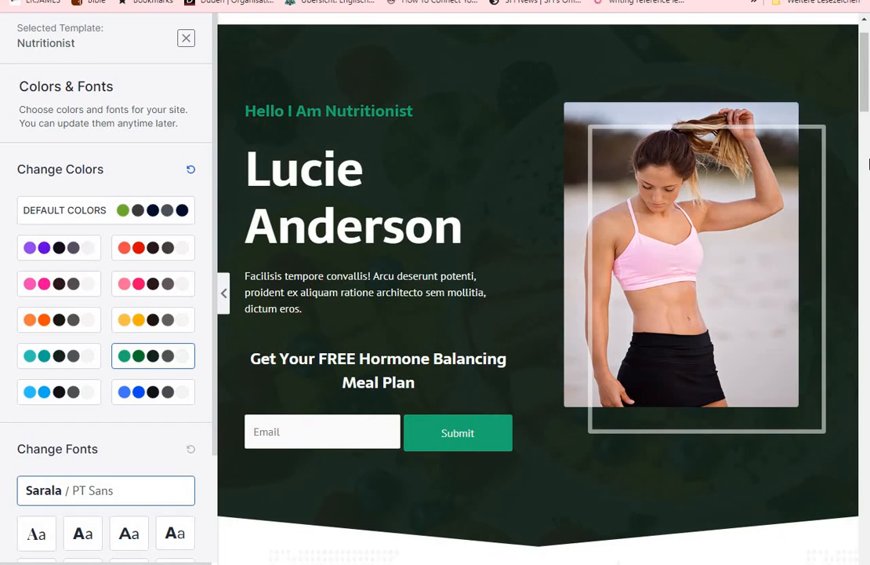
{"action": "left_click_drag", "start_coordinate": [868, 122], "coordinate": [868, 83]}
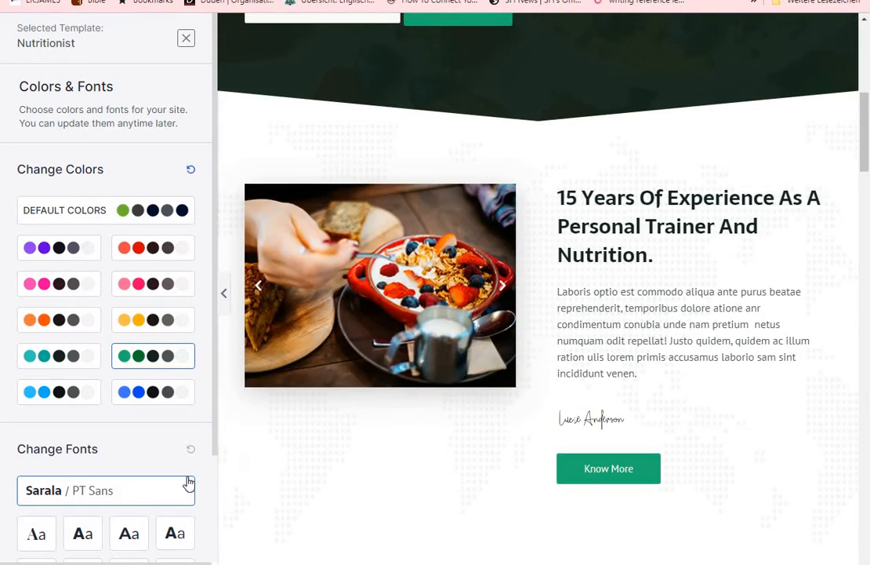
Try the Poppins / Lato, Roboto Condensed / Roboto and first serif font pairs, checking the serif one down the page preview
{"action": "scroll", "coordinate": [211, 550], "scroll_direction": "down", "scroll_amount": 3}
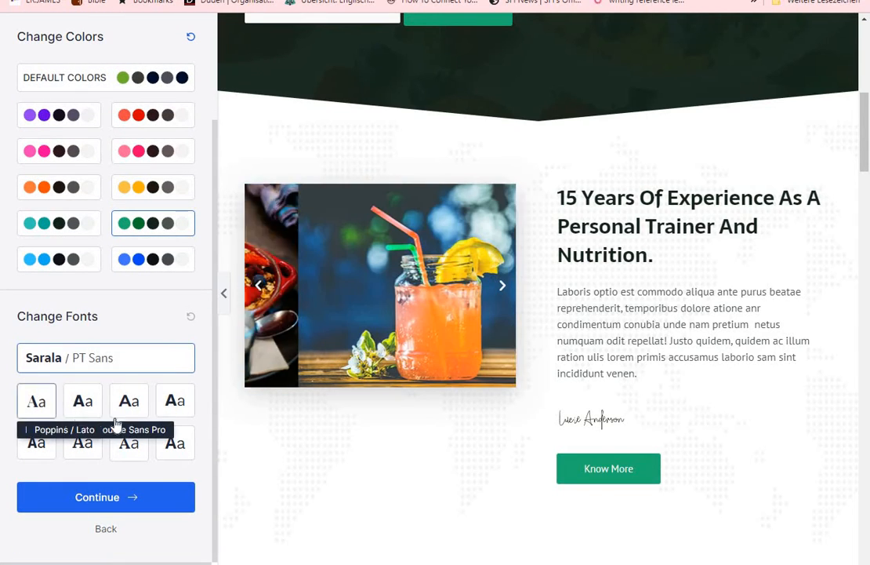
{"action": "left_click_drag", "start_coordinate": [867, 140], "coordinate": [867, 84]}
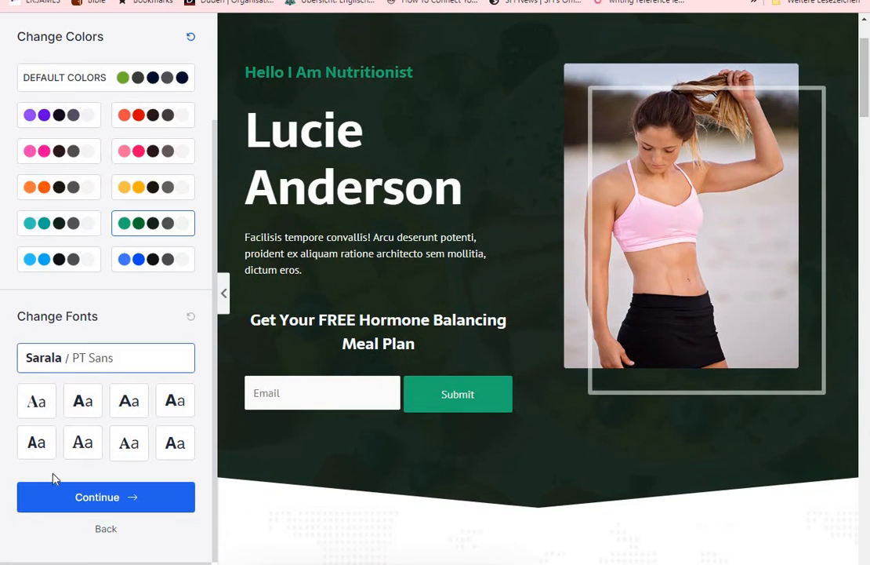
{"action": "left_click", "coordinate": [85, 403]}
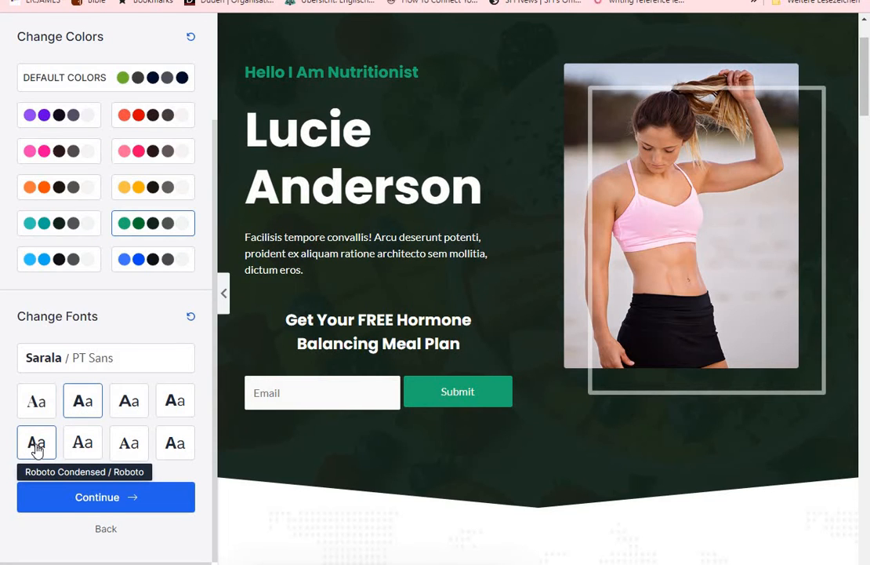
{"action": "left_click", "coordinate": [36, 443]}
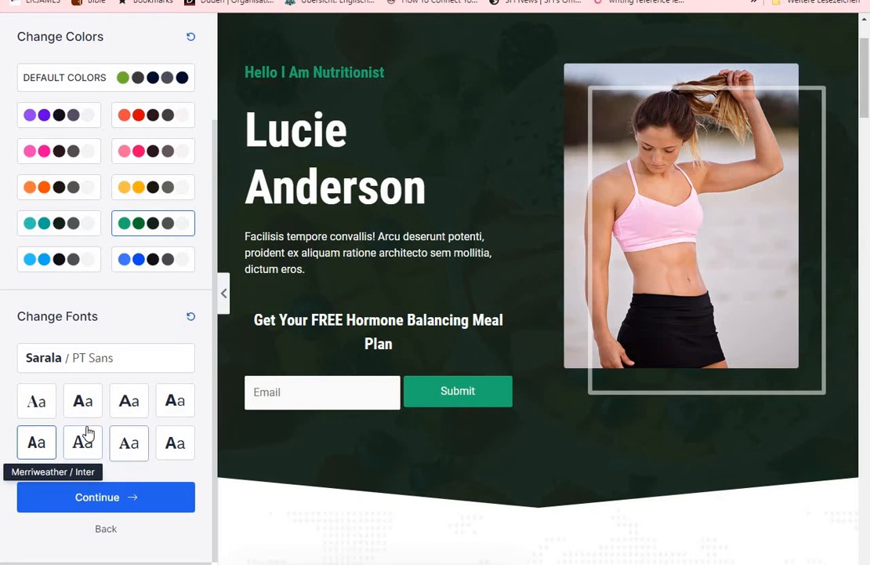
{"action": "left_click", "coordinate": [38, 403]}
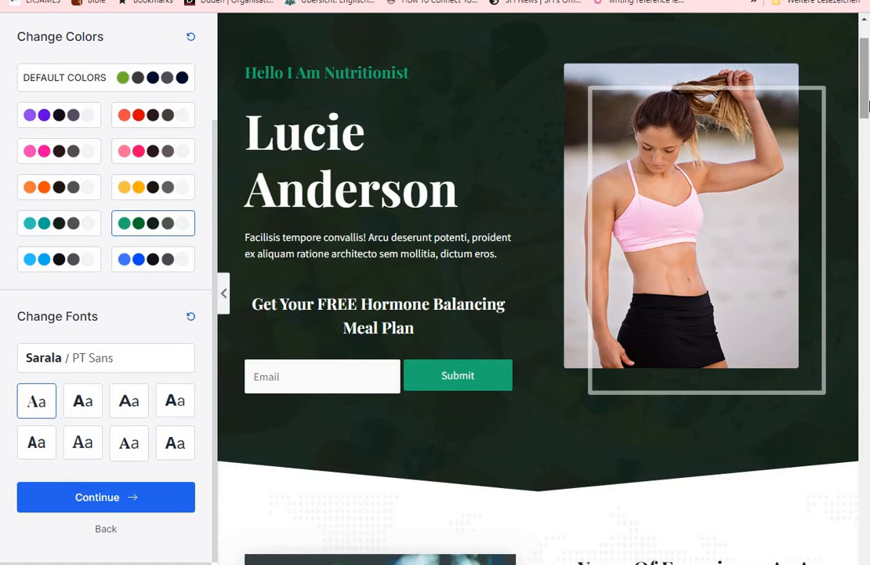
{"action": "left_click_drag", "start_coordinate": [866, 106], "coordinate": [866, 311]}
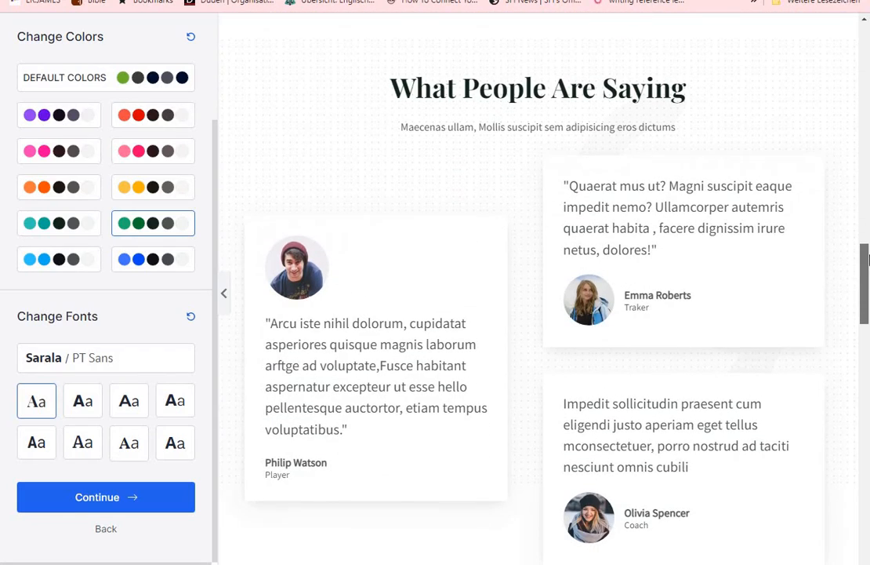
{"action": "left_click_drag", "start_coordinate": [868, 256], "coordinate": [866, 41]}
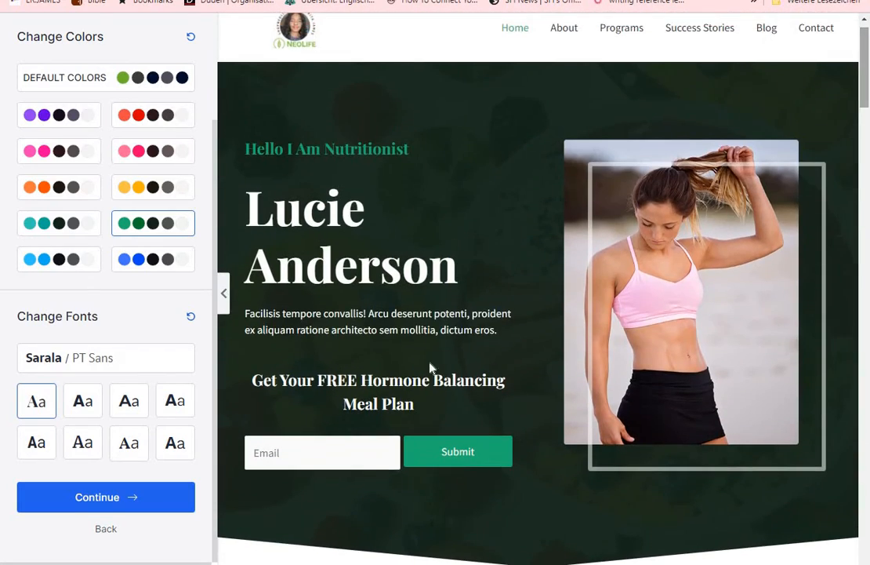
Compare Poppins / Lato with Montserrat / Lato and the adjacent font pair, keep Poppins / Lato, and continue to the final form
{"action": "left_click", "coordinate": [84, 405]}
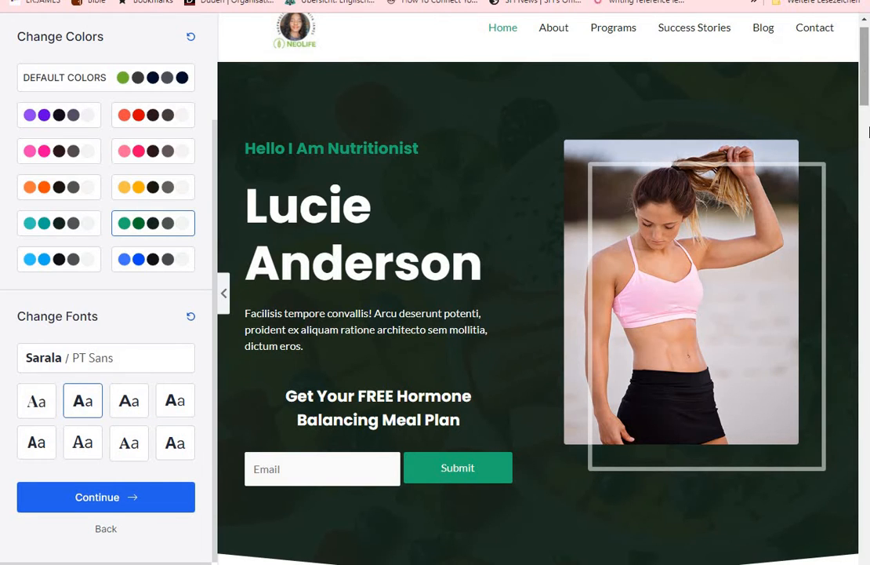
{"action": "mouse_move", "coordinate": [868, 132]}
{"action": "left_mouse_down"}
{"action": "mouse_move", "coordinate": [867, 196]}
{"action": "mouse_move", "coordinate": [868, 64]}
{"action": "mouse_move", "coordinate": [868, 129]}
{"action": "left_mouse_up"}
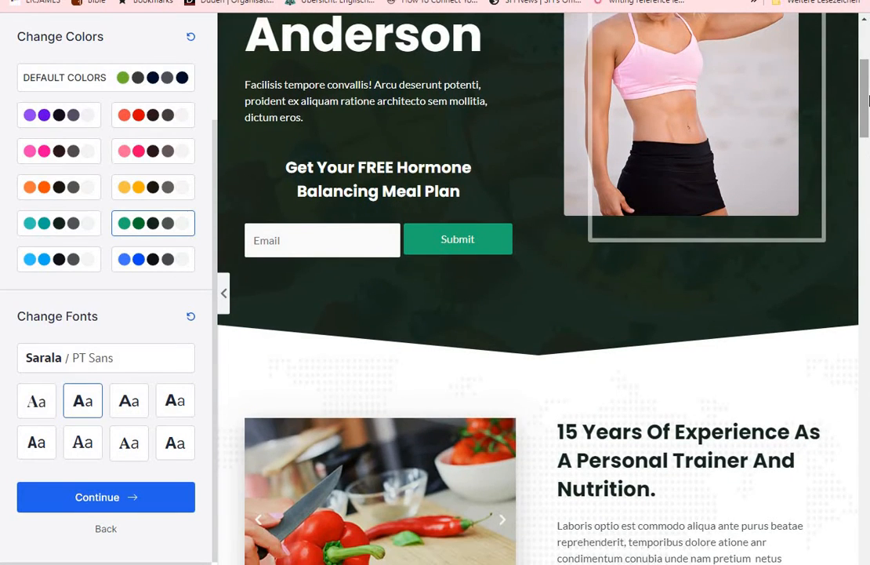
{"action": "left_click_drag", "start_coordinate": [868, 68], "coordinate": [868, 32]}
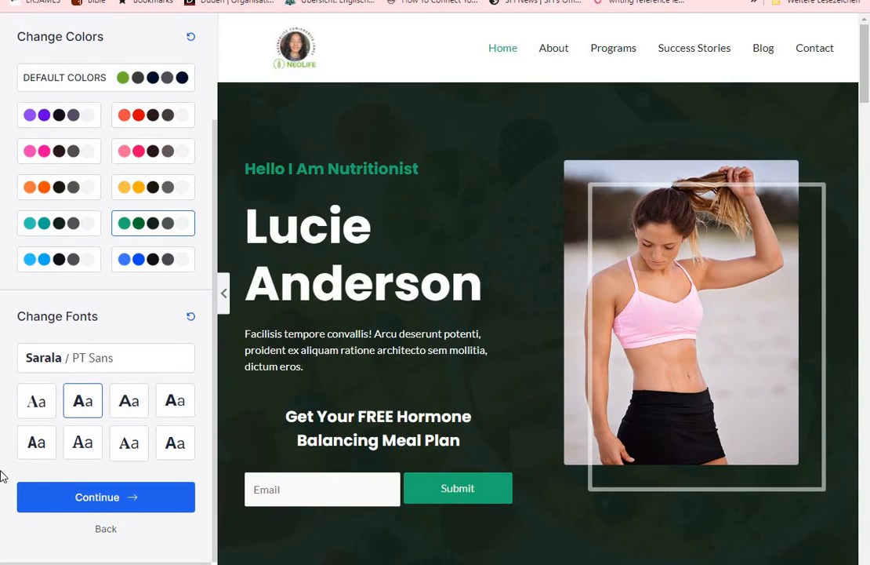
{"action": "left_click", "coordinate": [135, 402]}
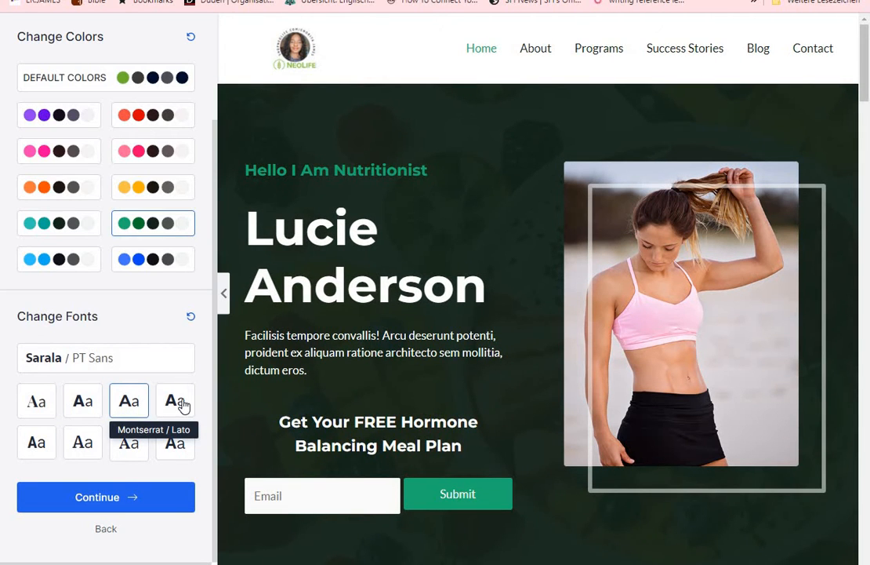
{"action": "left_click", "coordinate": [174, 408]}
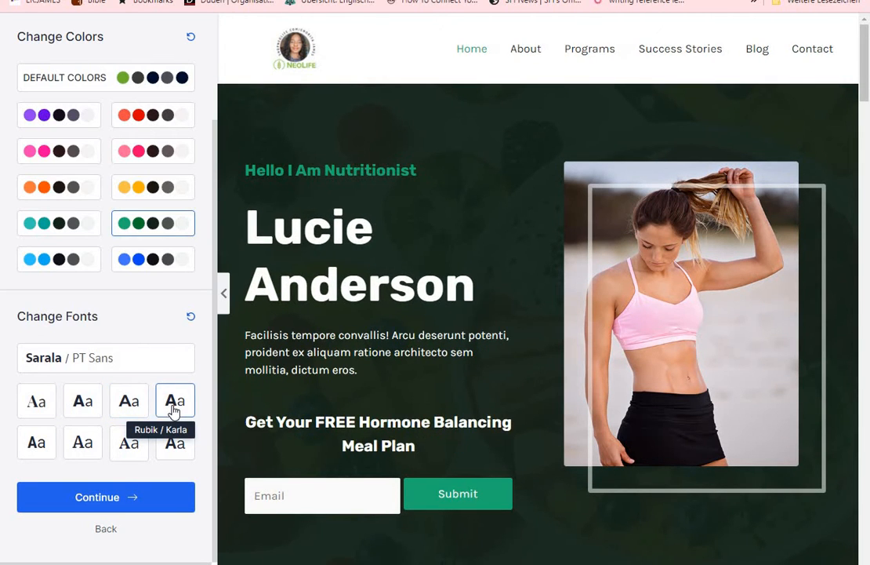
{"action": "left_click", "coordinate": [84, 408]}
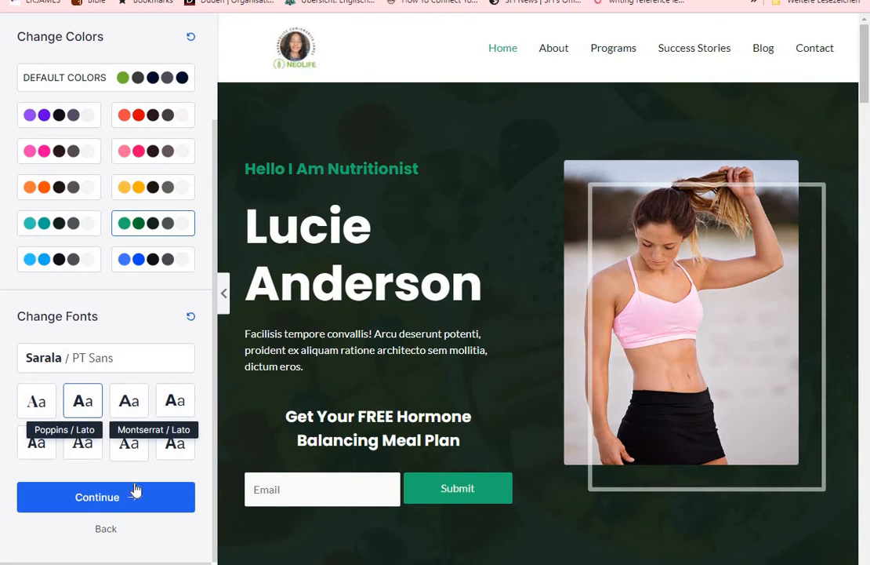
{"action": "left_click", "coordinate": [104, 499]}
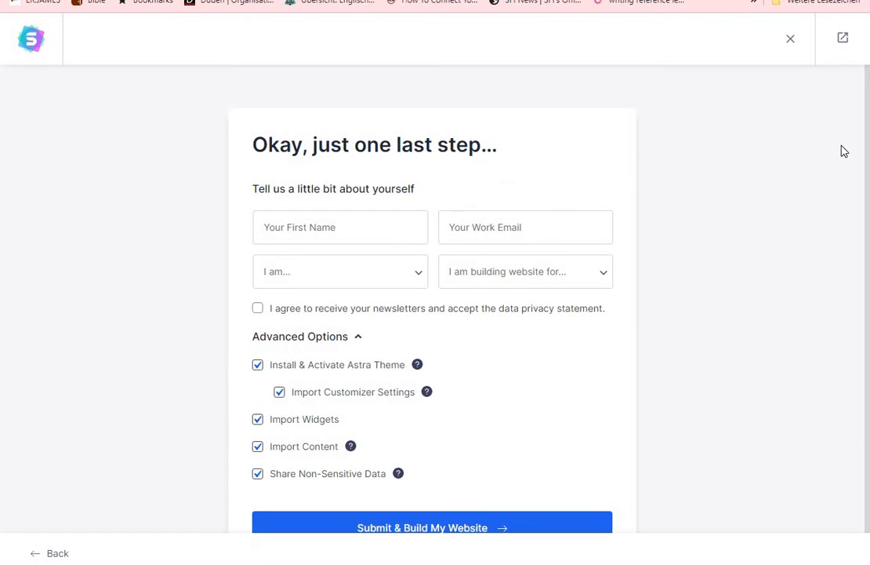
Submit the final form with all advanced import options enabled to build the website, and view the finished site
{"action": "left_click_drag", "start_coordinate": [868, 196], "coordinate": [868, 264]}
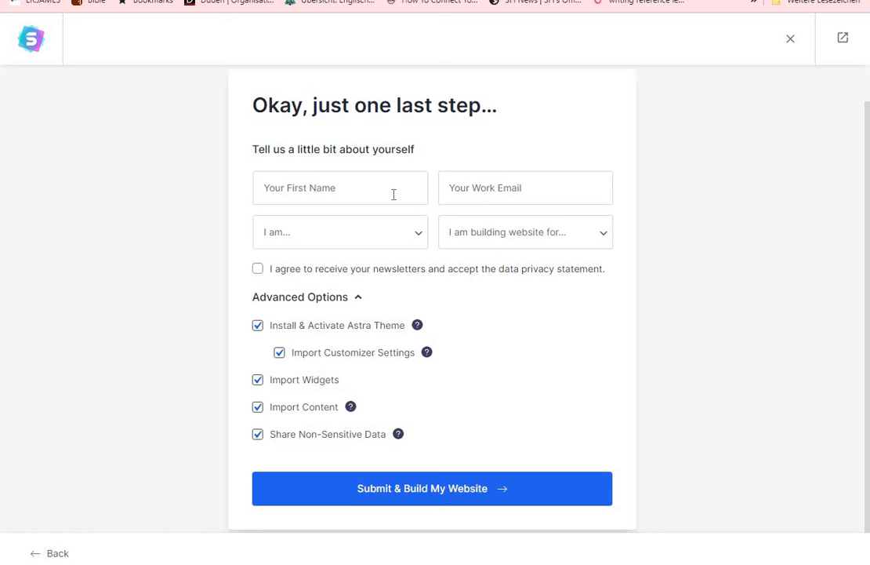
{"action": "left_click", "coordinate": [411, 494]}
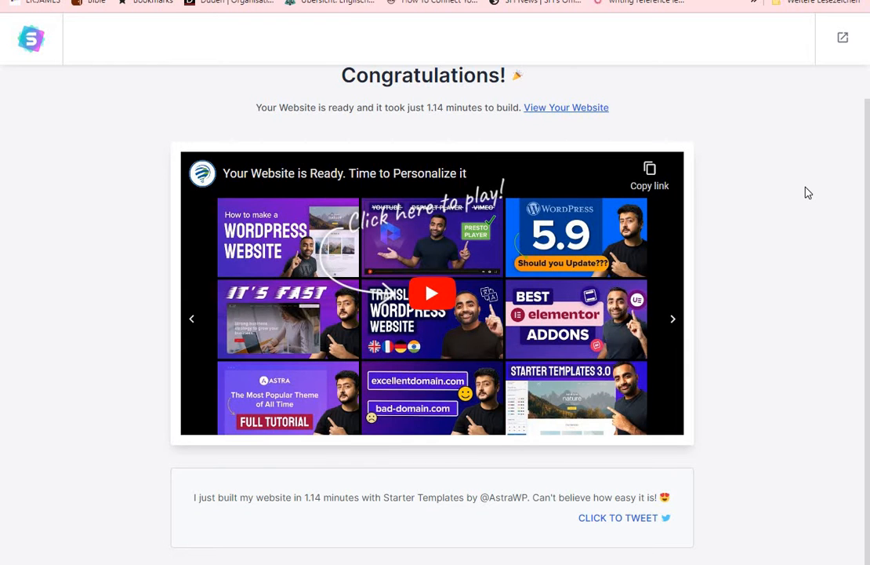
{"action": "left_click", "coordinate": [566, 108]}
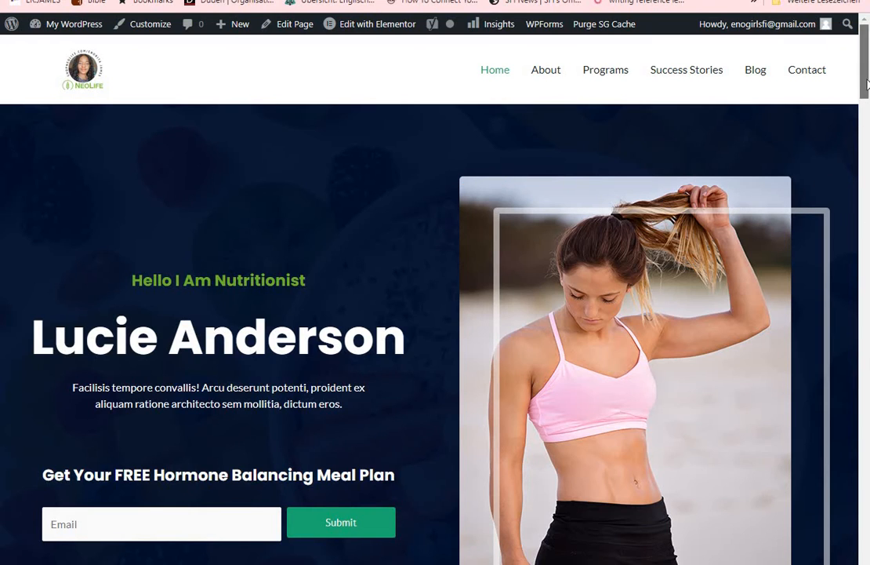
Examine the new website's homepage sections and open its About page
{"action": "scroll", "coordinate": [867, 114], "scroll_direction": "down", "scroll_amount": 4}
{"action": "scroll", "coordinate": [868, 113], "scroll_direction": "down", "scroll_amount": 20}
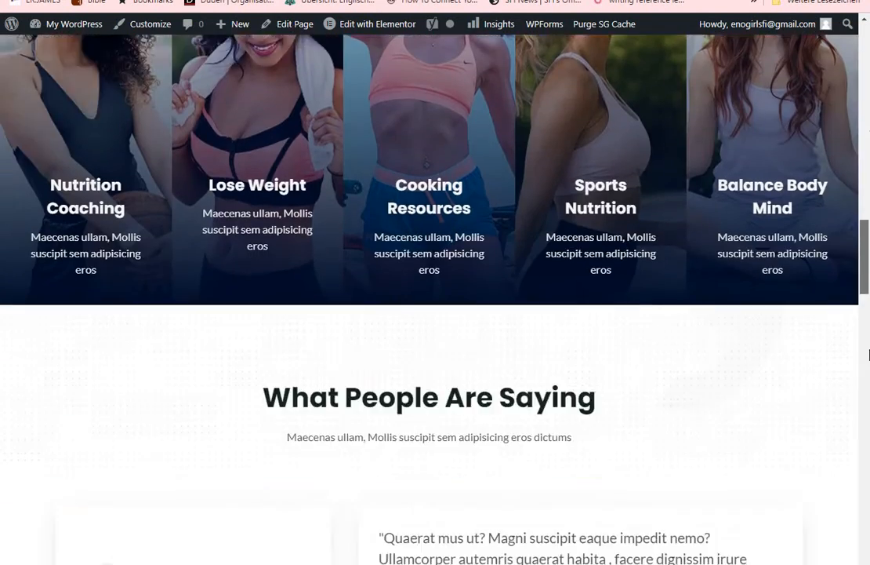
{"action": "scroll", "coordinate": [868, 488], "scroll_direction": "down", "scroll_amount": 10}
{"action": "scroll", "coordinate": [868, 435], "scroll_direction": "up", "scroll_amount": 20}
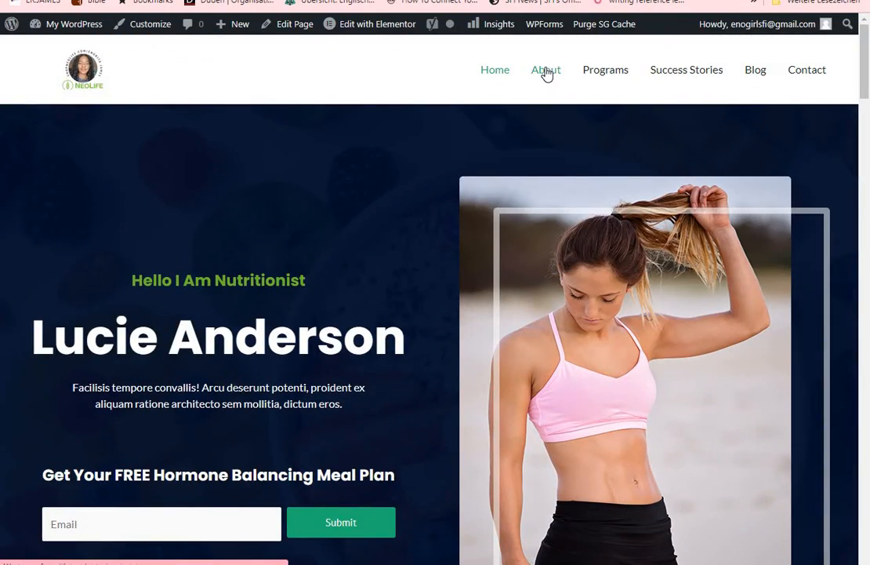
{"action": "left_click", "coordinate": [548, 72]}
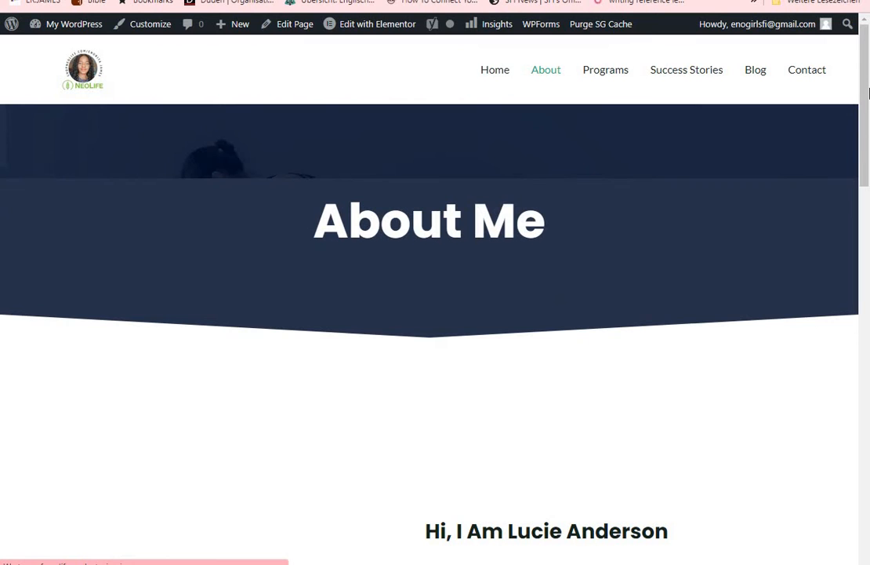
Look through the About page from the introduction down to the footer, and return to the site navigation
{"action": "left_click_drag", "start_coordinate": [866, 94], "coordinate": [867, 123]}
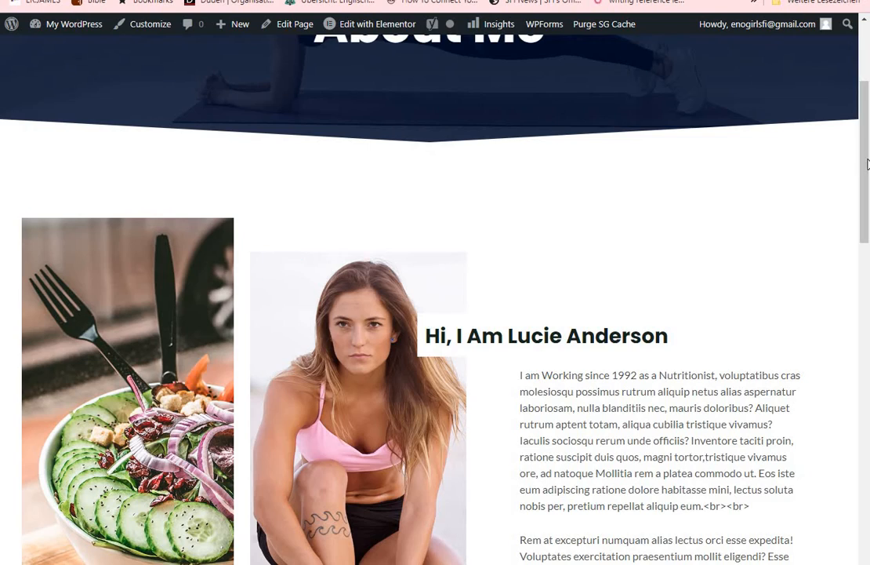
{"action": "left_click_drag", "start_coordinate": [865, 190], "coordinate": [868, 511]}
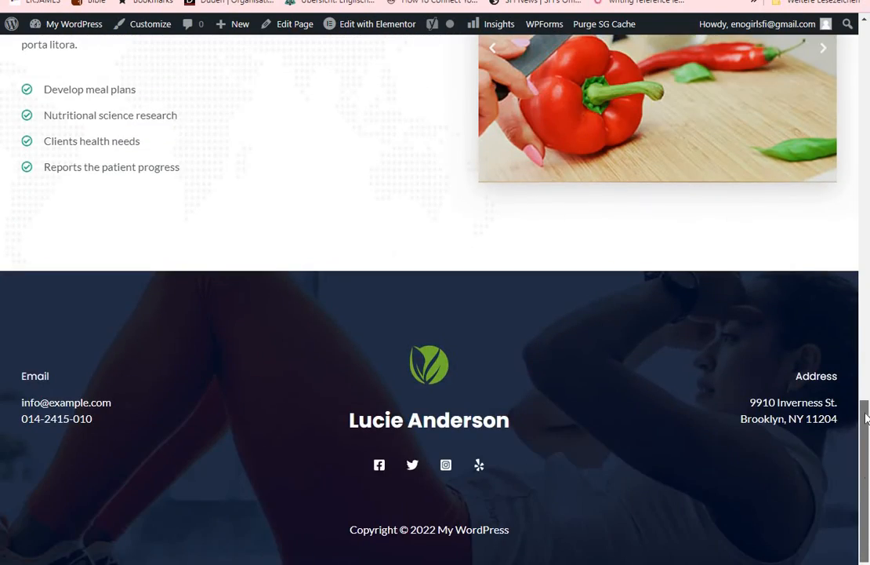
{"action": "left_click_drag", "start_coordinate": [867, 420], "coordinate": [867, 55]}
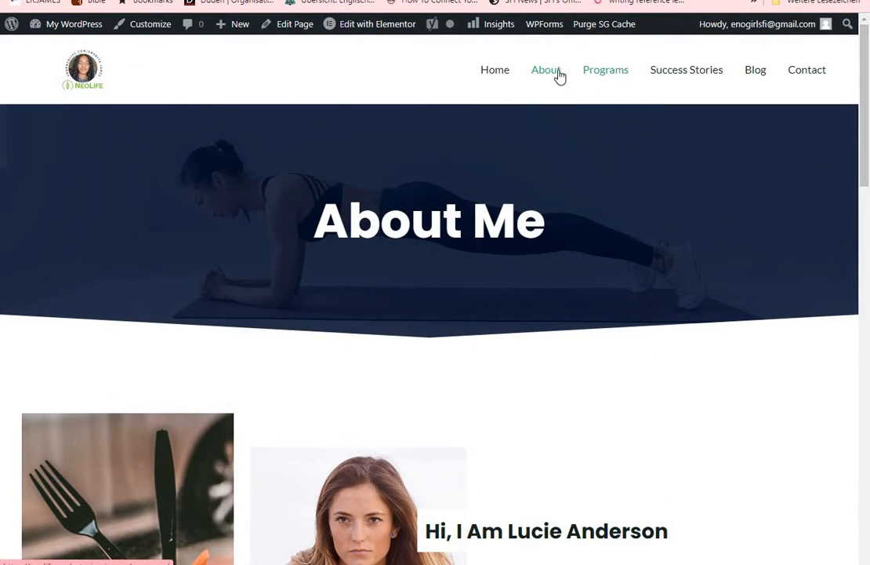
Open the Programs page and look over its Pre And Post Natal Nutrition section
{"action": "left_click", "coordinate": [608, 74]}
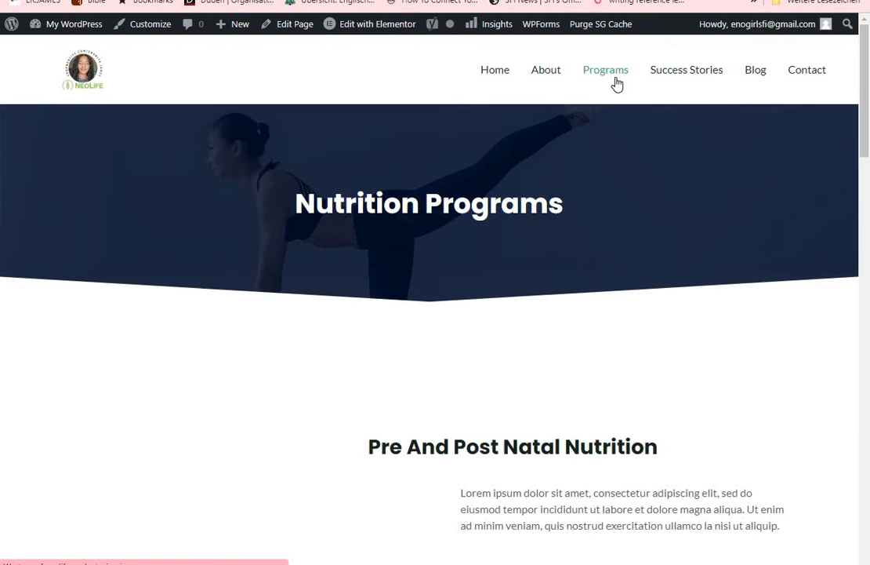
{"action": "mouse_move", "coordinate": [868, 118]}
{"action": "left_mouse_down"}
{"action": "mouse_move", "coordinate": [868, 428]}
{"action": "mouse_move", "coordinate": [856, 43]}
{"action": "mouse_move", "coordinate": [868, 343]}
{"action": "mouse_move", "coordinate": [863, 47]}
{"action": "mouse_move", "coordinate": [862, 109]}
{"action": "left_mouse_up"}
{"action": "mouse_move", "coordinate": [131, 314]}
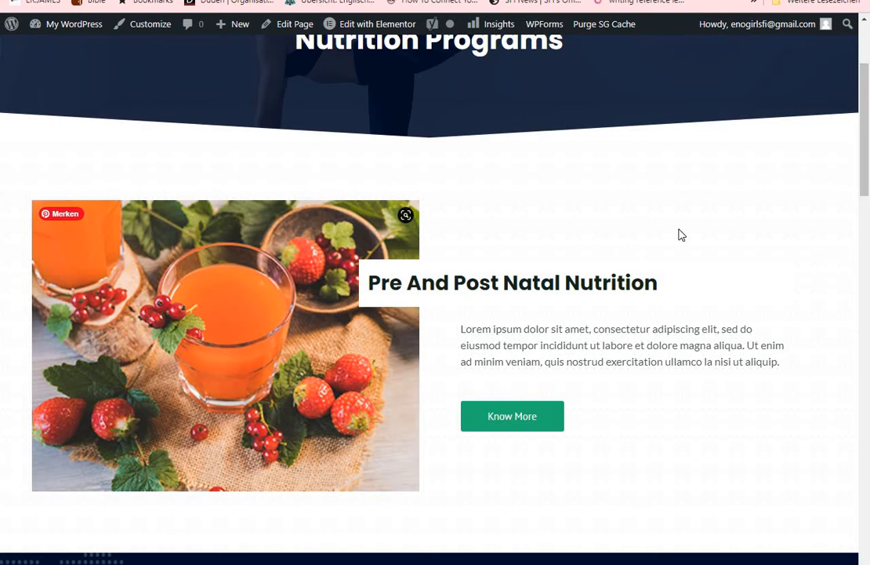
{"action": "scroll", "coordinate": [863, 180], "scroll_direction": "up", "scroll_amount": 3}
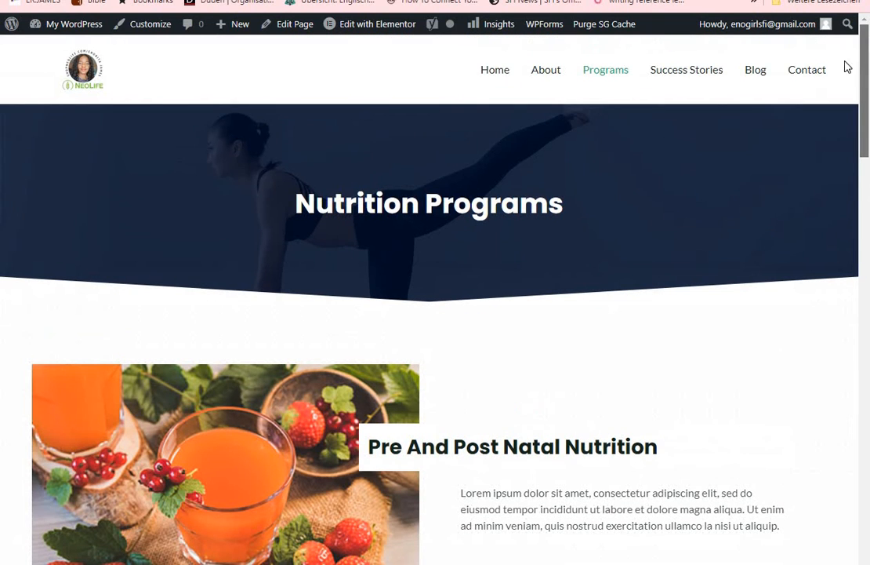
Open the Success Stories page and look through its client testimonials
{"action": "left_click", "coordinate": [688, 80]}
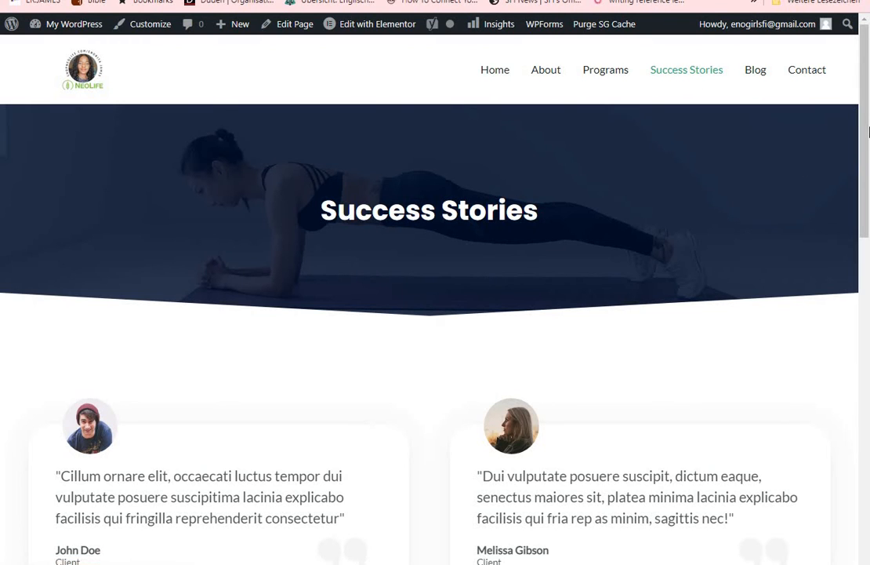
{"action": "scroll", "coordinate": [869, 252], "scroll_direction": "down", "scroll_amount": 5}
{"action": "scroll", "coordinate": [869, 253], "scroll_direction": "down", "scroll_amount": 4}
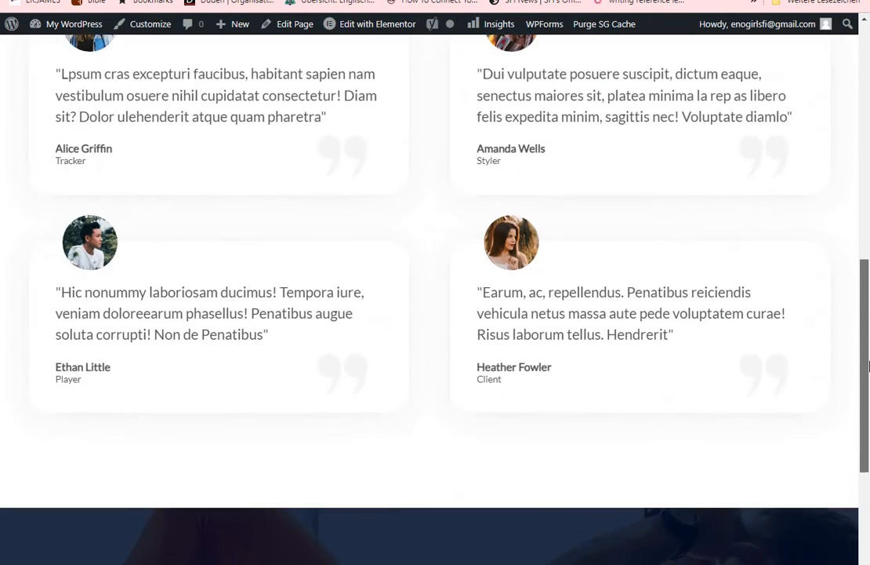
{"action": "scroll", "coordinate": [861, 222], "scroll_direction": "up", "scroll_amount": 5}
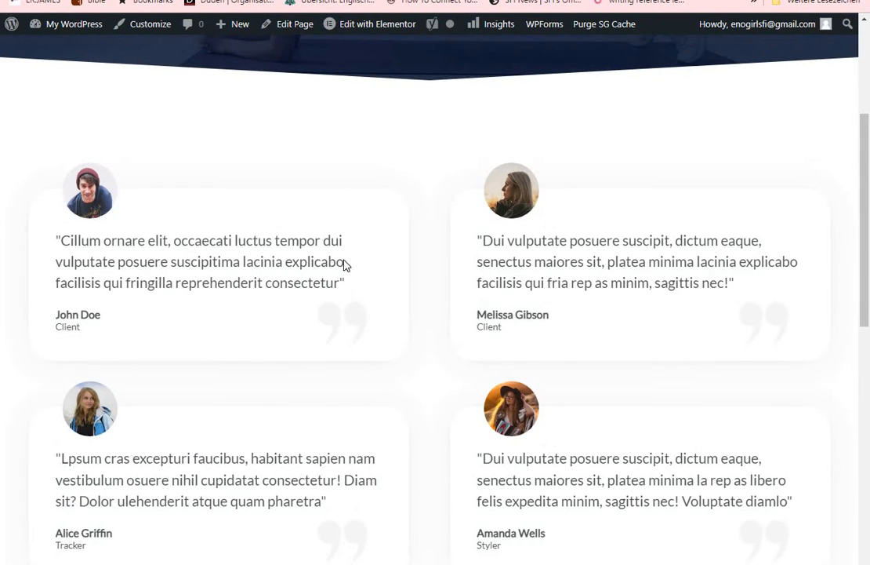
{"action": "scroll", "coordinate": [753, 188], "scroll_direction": "up", "scroll_amount": 3}
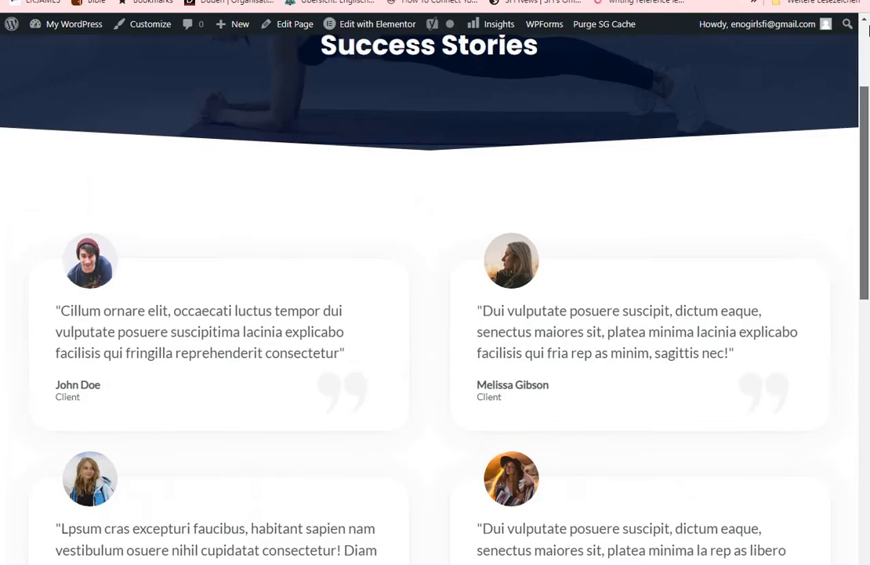
Open the Blog page and the Contact page in turn and look over their content
{"action": "left_click", "coordinate": [755, 74]}
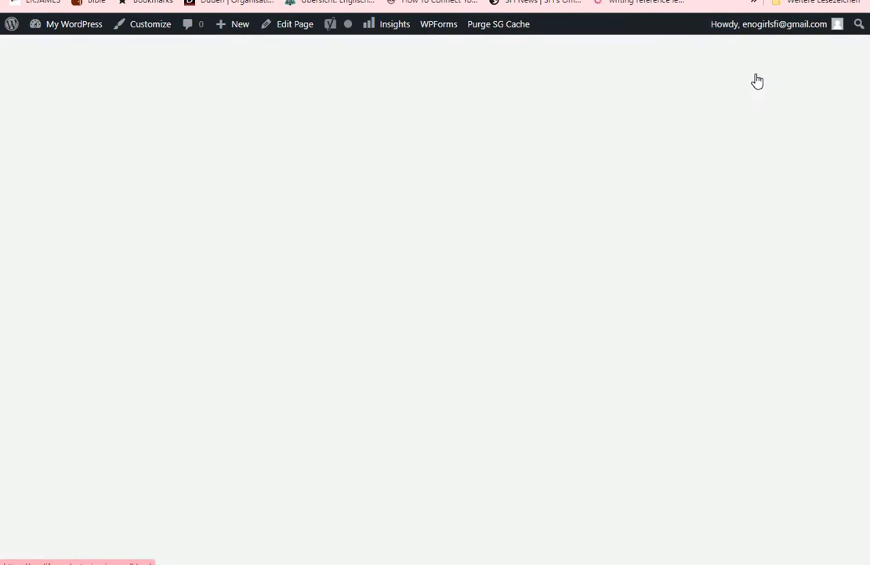
{"action": "left_click_drag", "start_coordinate": [869, 202], "coordinate": [862, 147]}
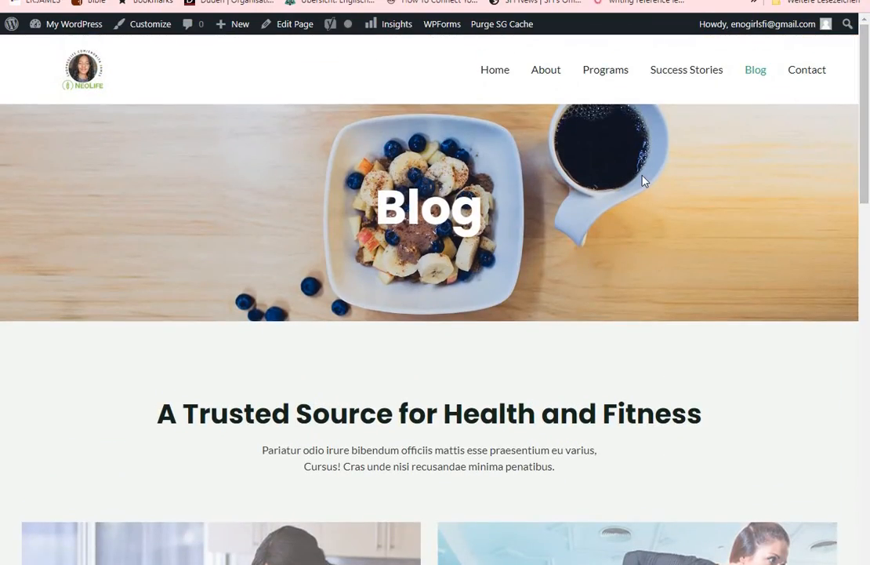
{"action": "left_click", "coordinate": [817, 72]}
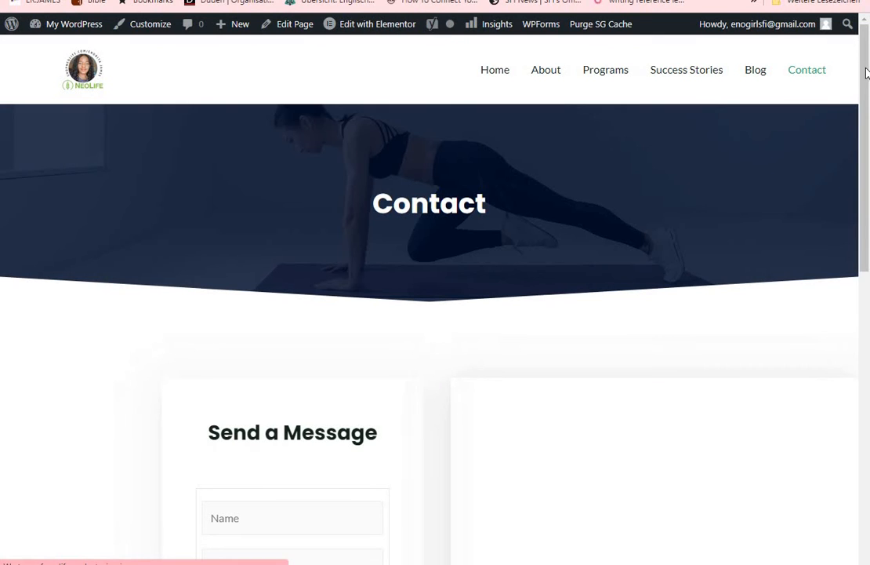
{"action": "left_click_drag", "start_coordinate": [867, 73], "coordinate": [868, 22]}
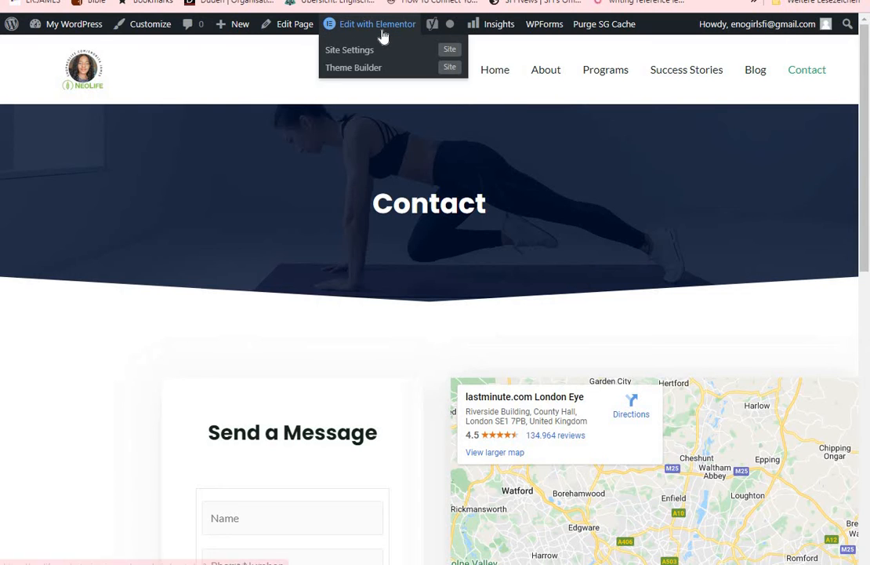
Return to the homepage, open it for editing in Elementor with the hero image's settings, and look over the first two sections
{"action": "left_click", "coordinate": [495, 72]}
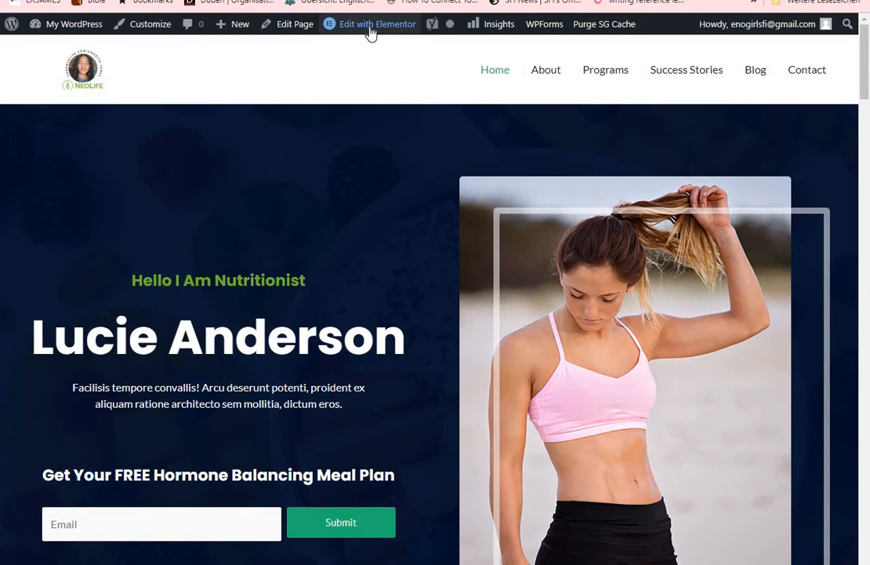
{"action": "mouse_move", "coordinate": [372, 35]}
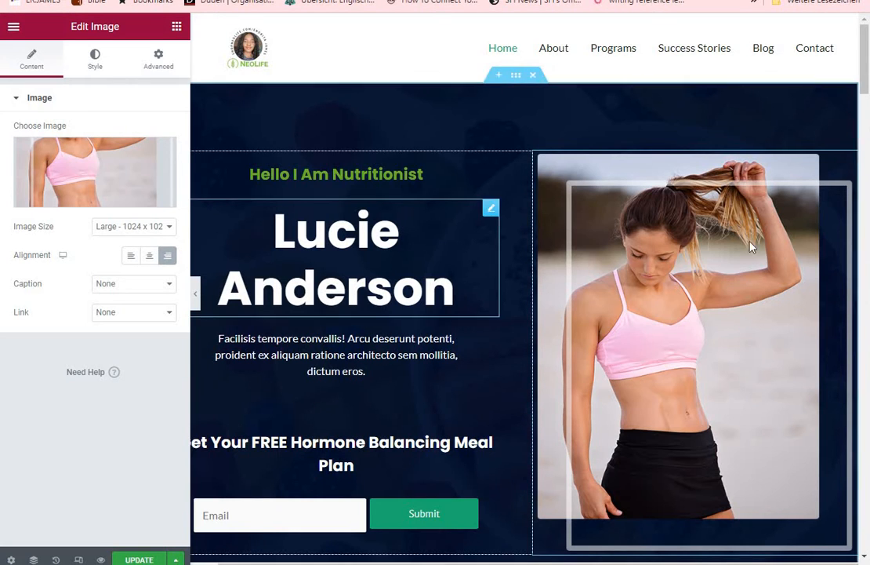
{"action": "left_click_drag", "start_coordinate": [868, 78], "coordinate": [868, 144]}
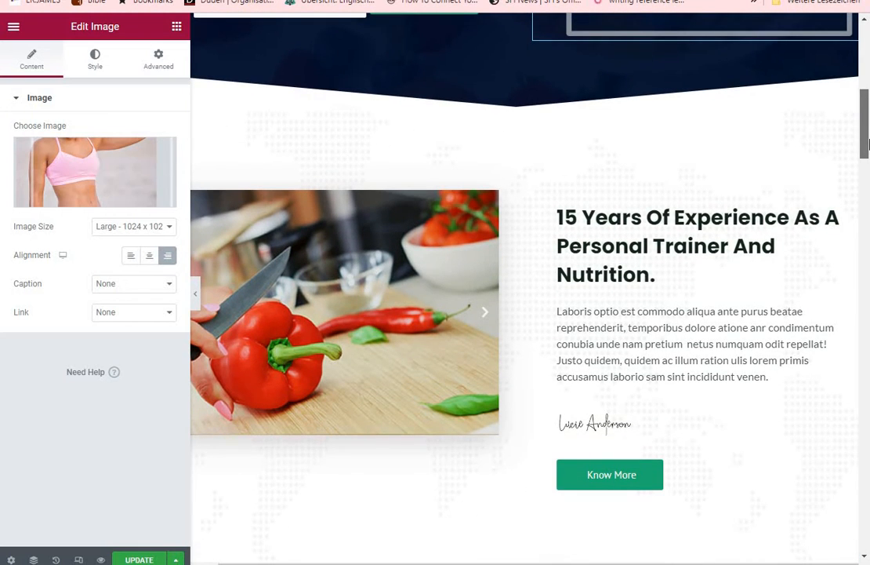
{"action": "left_click_drag", "start_coordinate": [868, 143], "coordinate": [868, 80]}
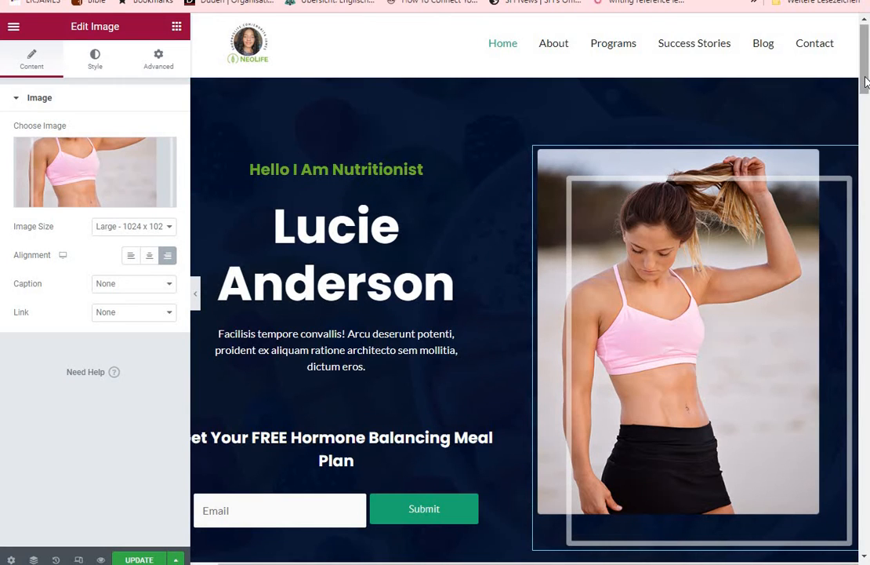
{"action": "left_click_drag", "start_coordinate": [864, 92], "coordinate": [868, 164]}
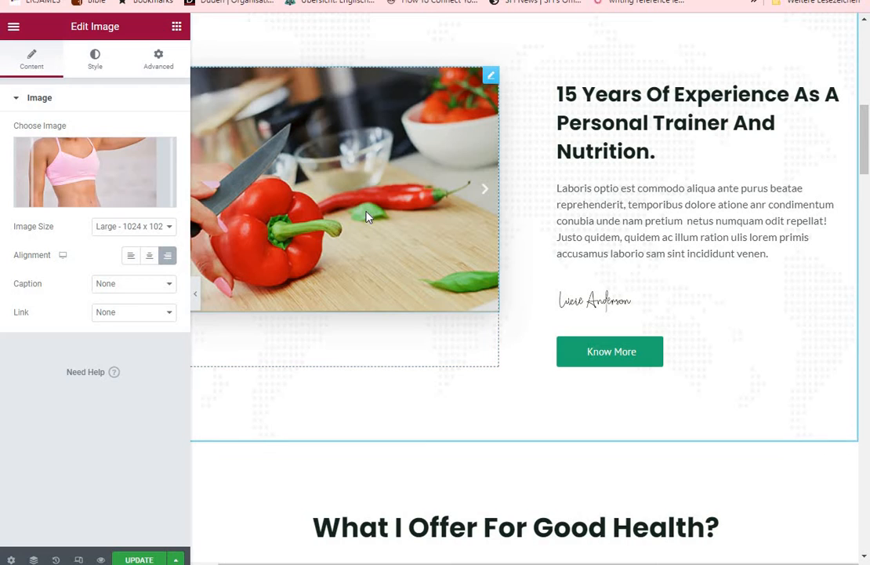
Open the settings of the image carousel in the experience section and choose the Large - 1024 x 1024 image size
{"action": "left_click", "coordinate": [339, 233]}
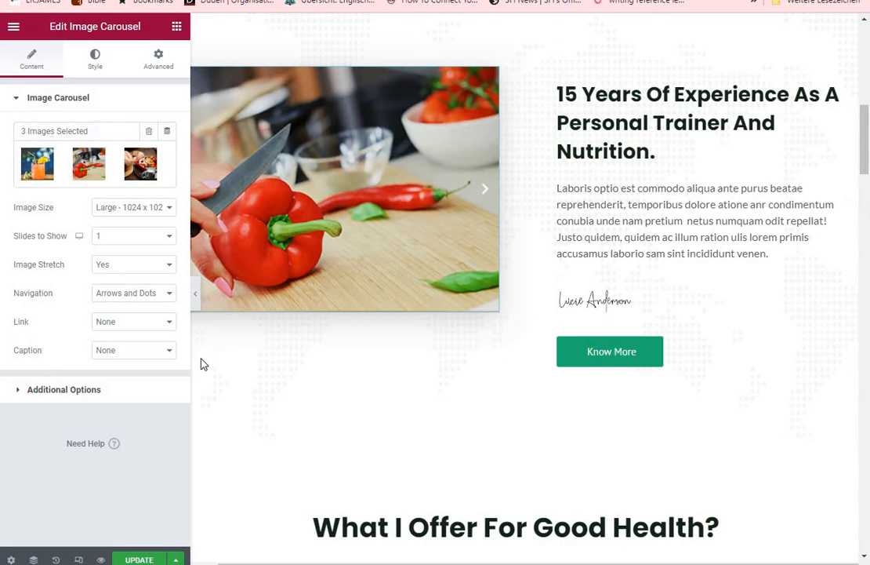
{"action": "scroll", "coordinate": [867, 157], "scroll_direction": "up", "scroll_amount": 3}
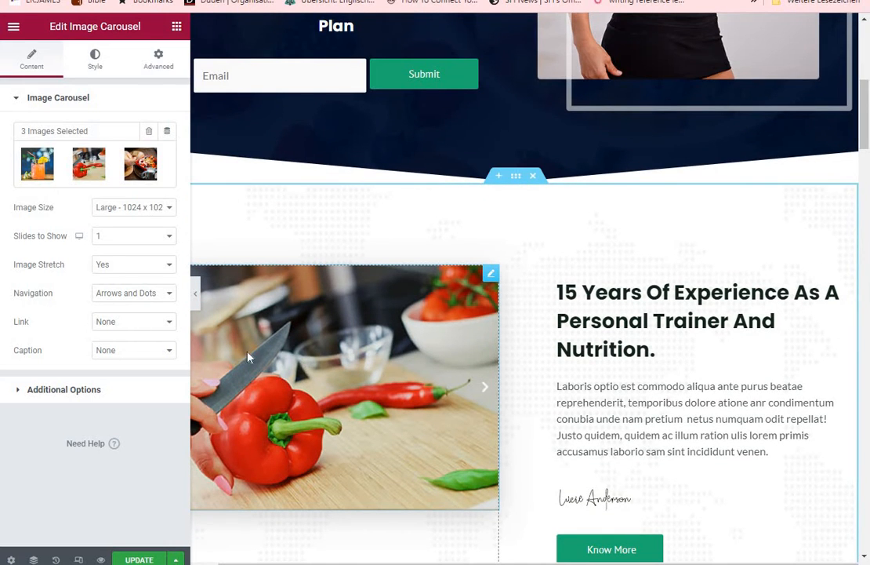
{"action": "left_click", "coordinate": [169, 210]}
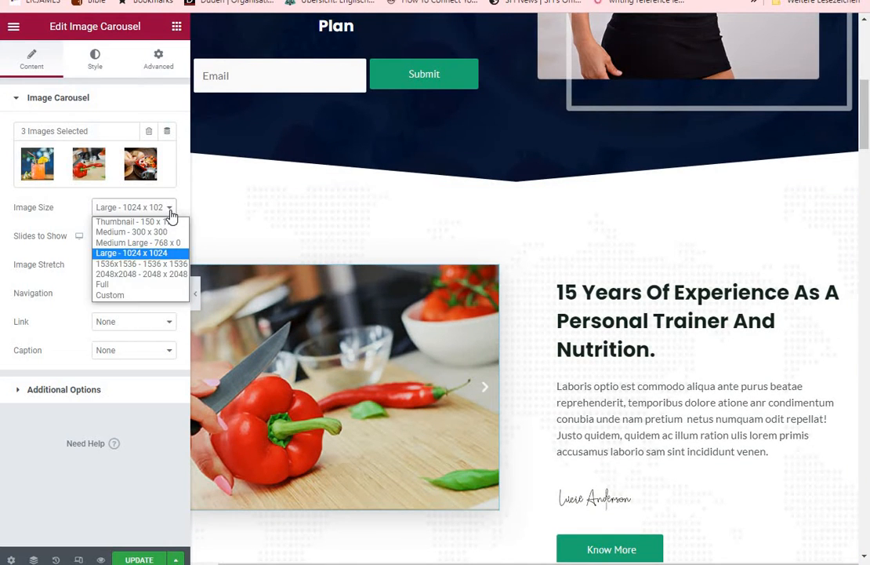
{"action": "left_click", "coordinate": [141, 254]}
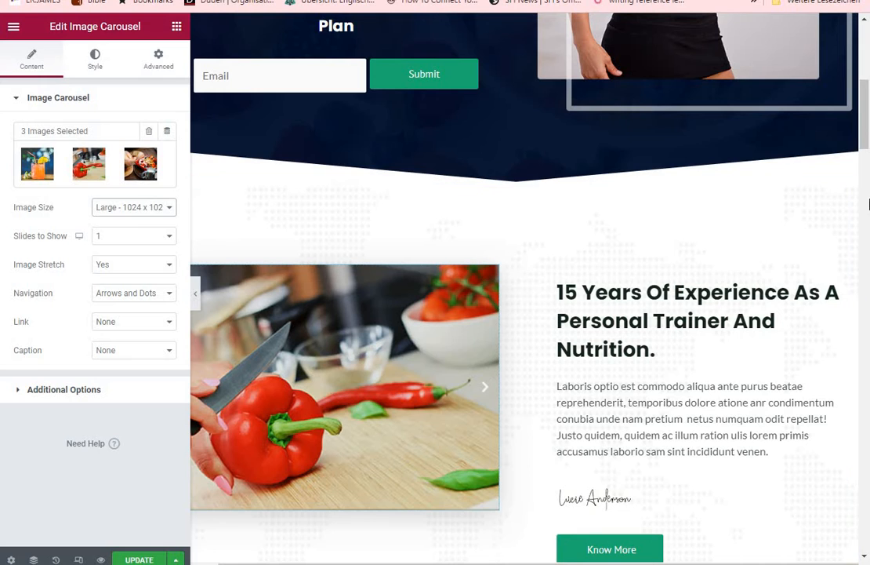
Open the style settings of the Balance Body Mind column in the What I Offer For Good Health section to view its background image
{"action": "scroll", "coordinate": [698, 120], "scroll_direction": "down", "scroll_amount": 2}
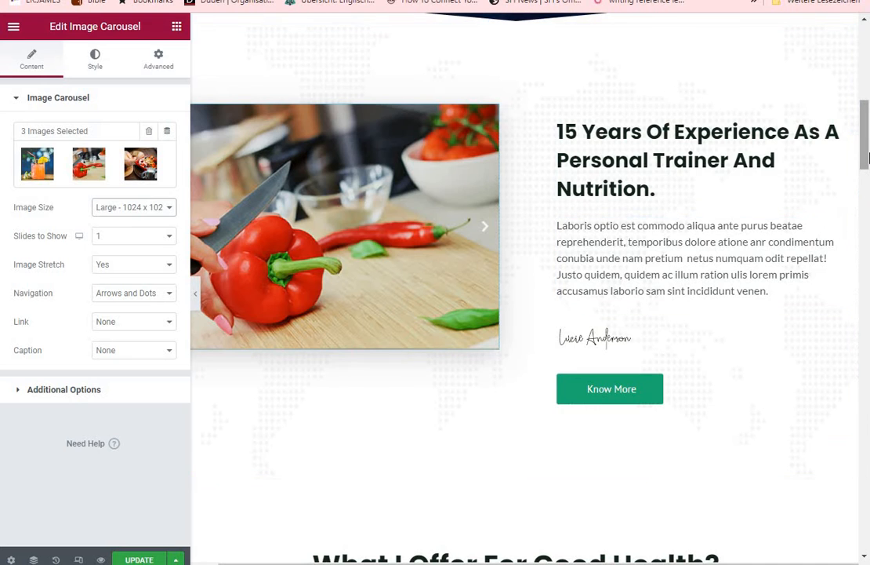
{"action": "left_click_drag", "start_coordinate": [868, 157], "coordinate": [867, 229]}
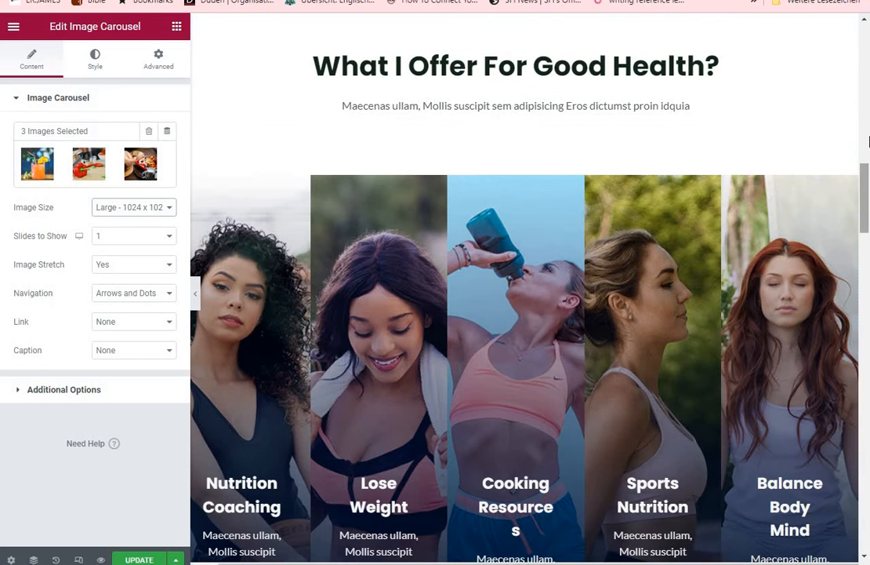
{"action": "left_click_drag", "start_coordinate": [868, 166], "coordinate": [868, 200]}
{"action": "scroll", "coordinate": [558, 306], "scroll_direction": "up", "scroll_amount": 2}
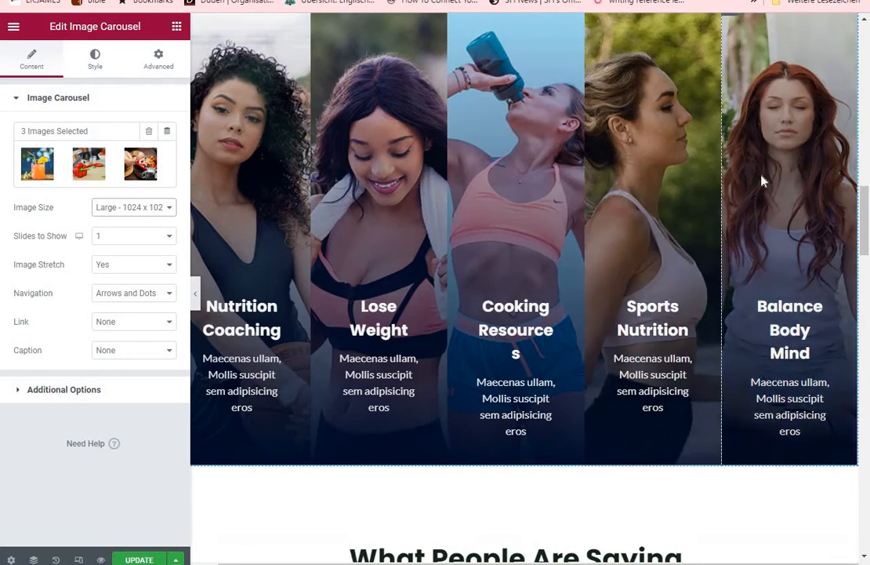
{"action": "scroll", "coordinate": [832, 235], "scroll_direction": "up", "scroll_amount": 3}
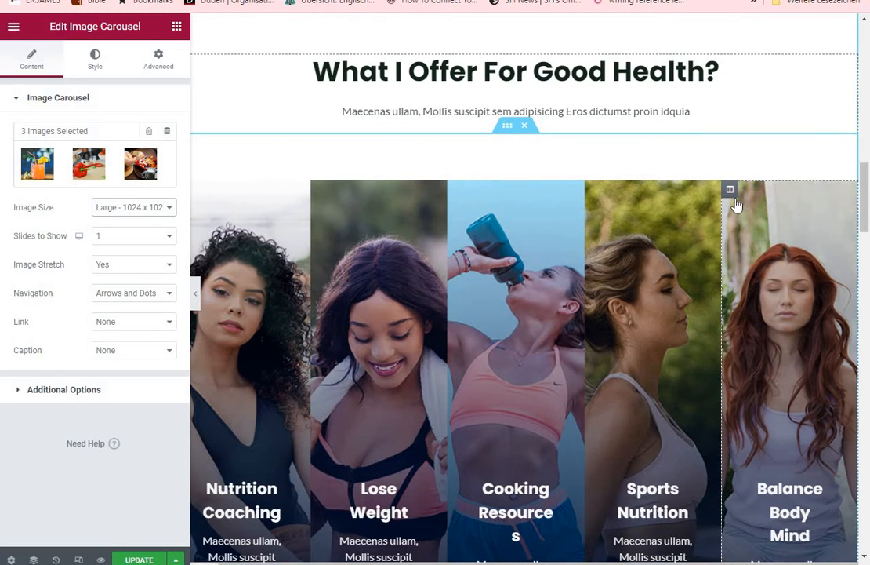
{"action": "left_click", "coordinate": [730, 192]}
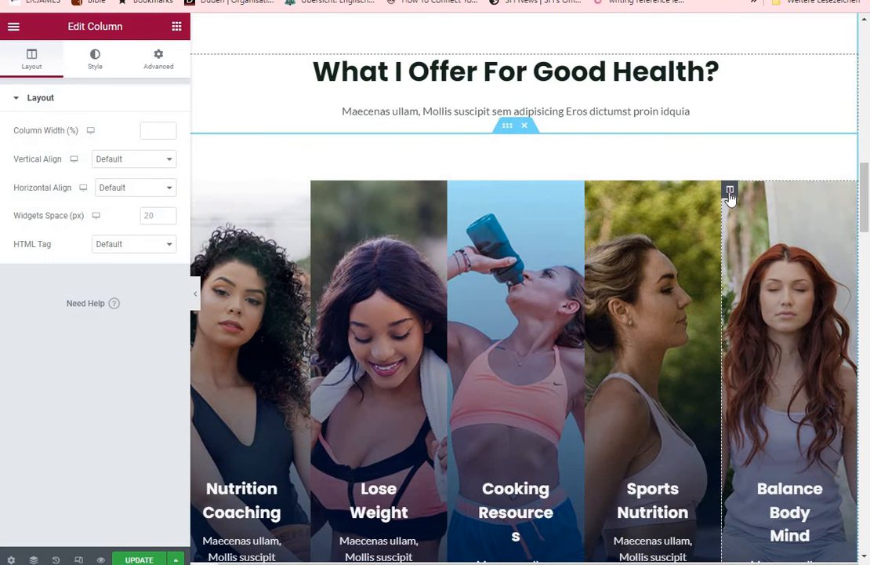
{"action": "left_click", "coordinate": [93, 61]}
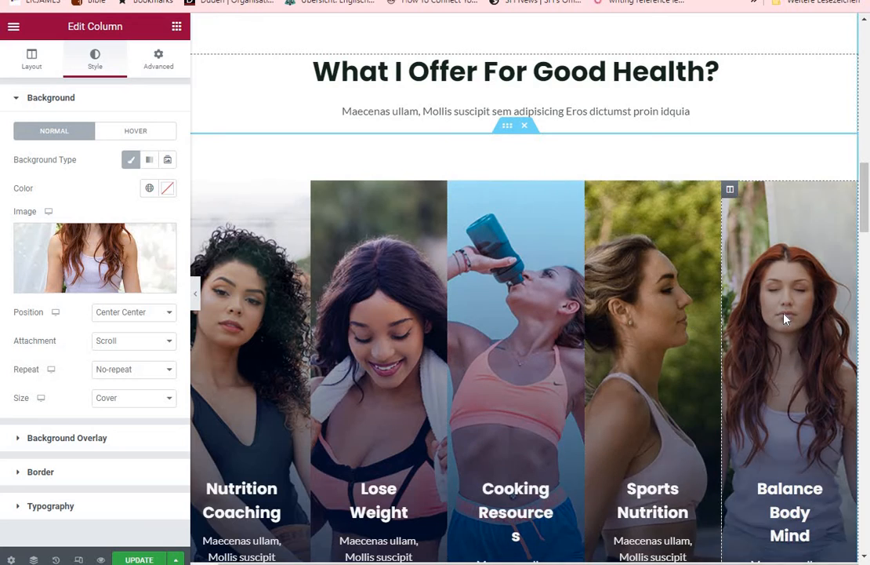
{"action": "mouse_move", "coordinate": [117, 274]}
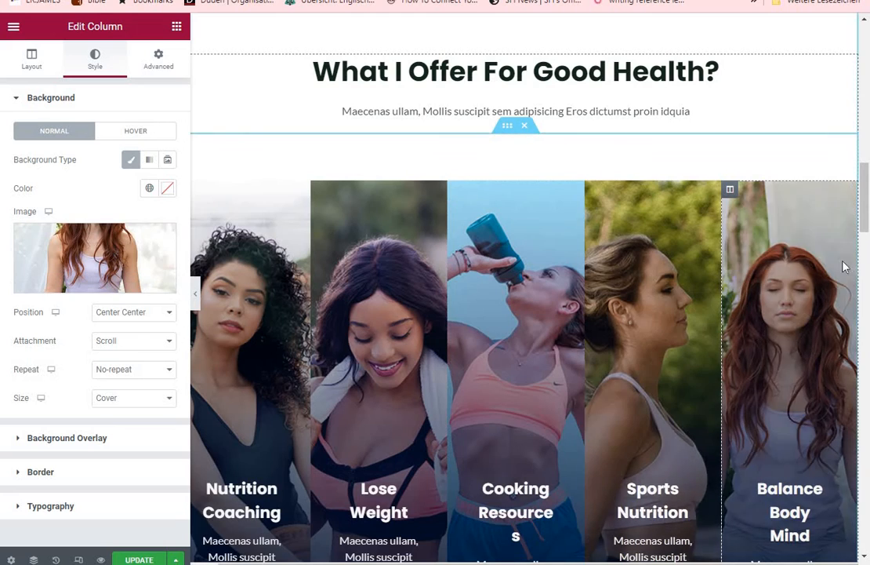
Look through the testimonials, new book and Health & Nutrition Articles sections in the editor, and go back up to the hero section
{"action": "left_click_drag", "start_coordinate": [867, 214], "coordinate": [865, 290]}
{"action": "scroll", "coordinate": [863, 313], "scroll_direction": "down", "scroll_amount": 3}
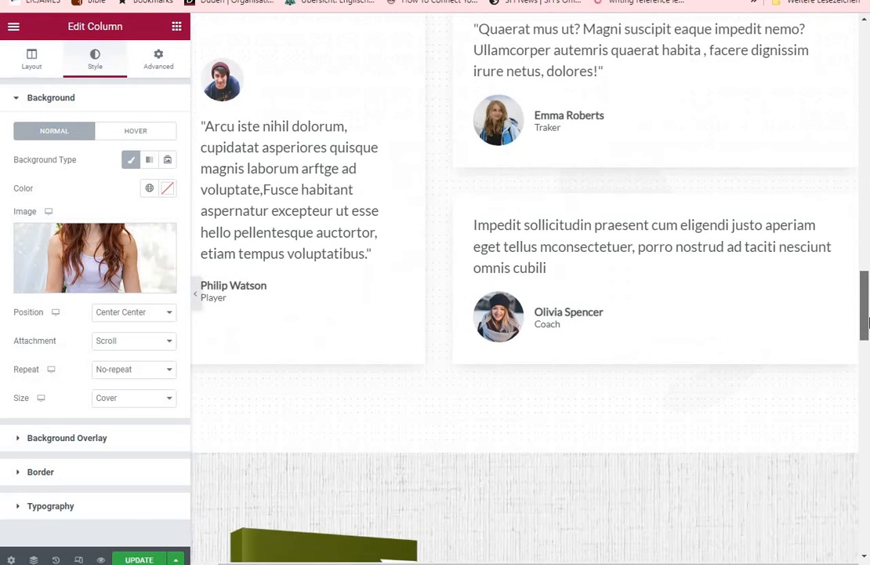
{"action": "scroll", "coordinate": [832, 313], "scroll_direction": "up", "scroll_amount": 2}
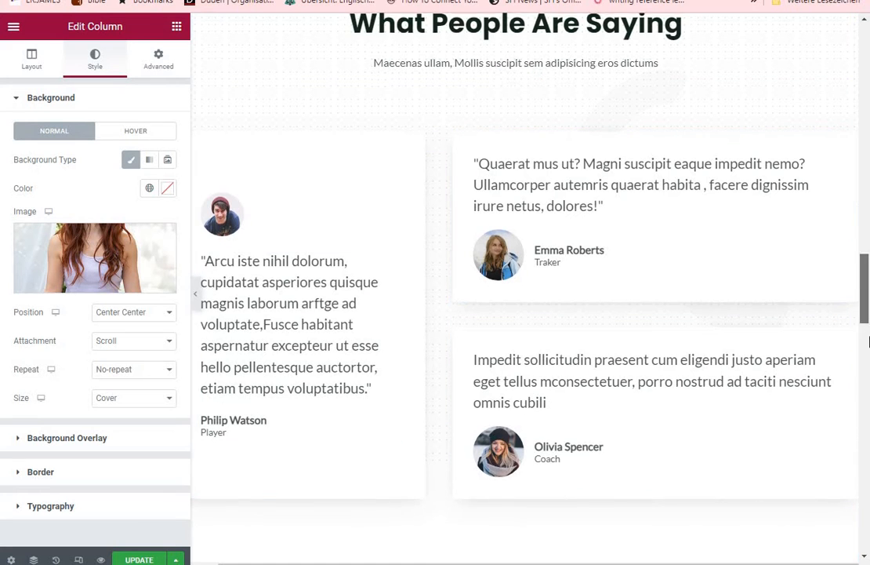
{"action": "mouse_move", "coordinate": [867, 331]}
{"action": "left_mouse_down"}
{"action": "mouse_move", "coordinate": [867, 436]}
{"action": "mouse_move", "coordinate": [867, 406]}
{"action": "left_mouse_up"}
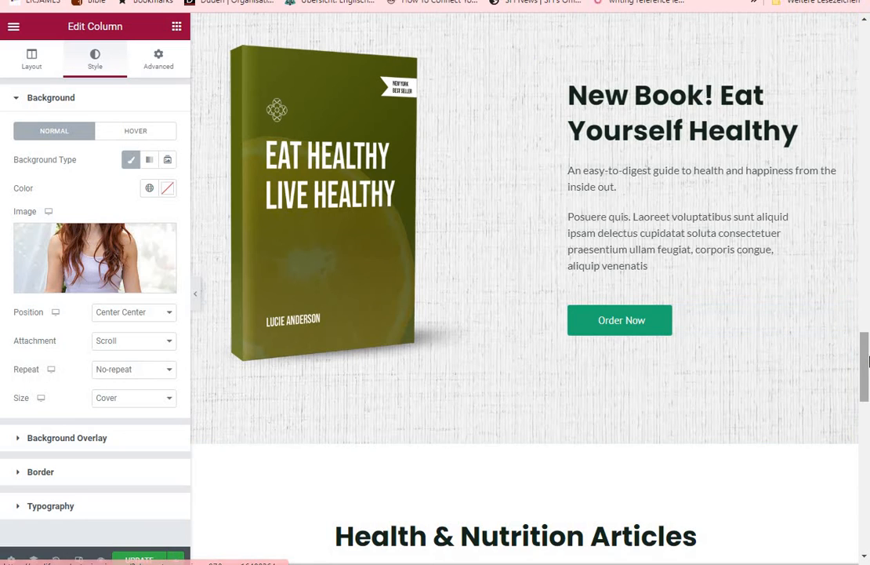
{"action": "left_click_drag", "start_coordinate": [865, 365], "coordinate": [867, 423]}
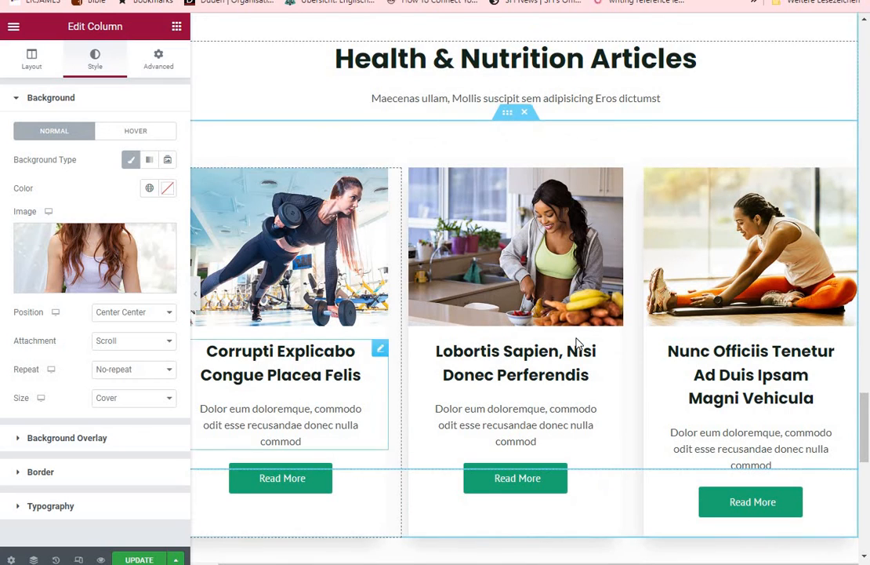
{"action": "left_click_drag", "start_coordinate": [869, 430], "coordinate": [867, 32]}
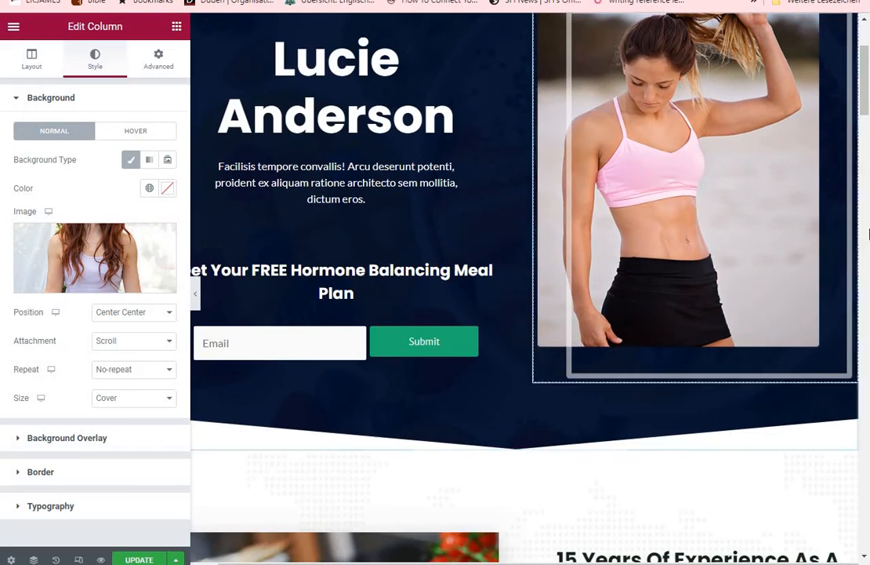
Look through the homepage in the editor from the hero section to the Health & Nutrition Articles section and back to the hero
{"action": "left_click_drag", "start_coordinate": [869, 114], "coordinate": [869, 86]}
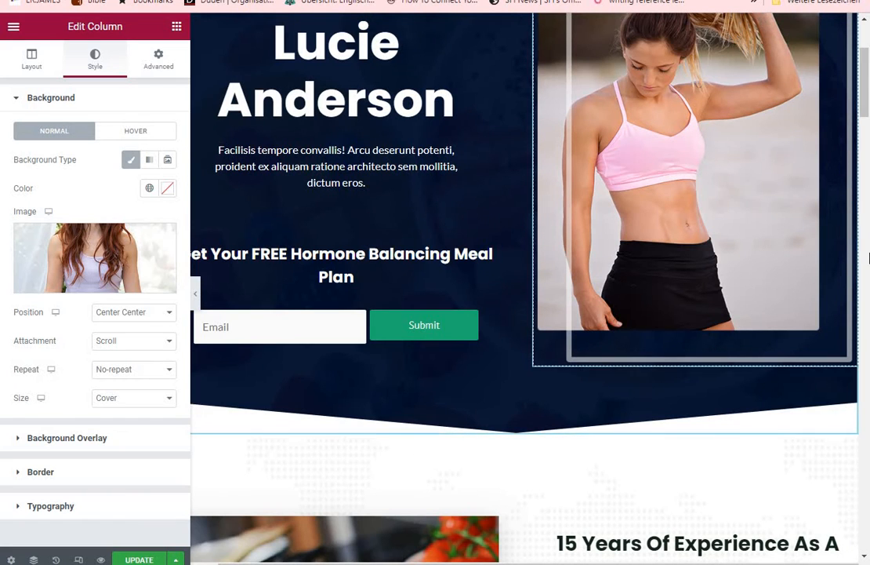
{"action": "scroll", "coordinate": [864, 107], "scroll_direction": "up", "scroll_amount": 3}
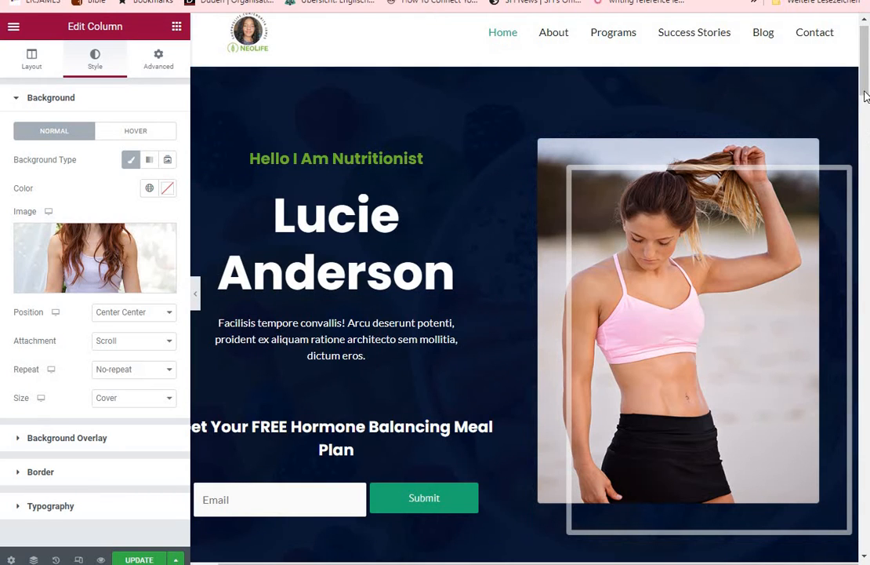
{"action": "scroll", "coordinate": [867, 71], "scroll_direction": "up", "scroll_amount": 1}
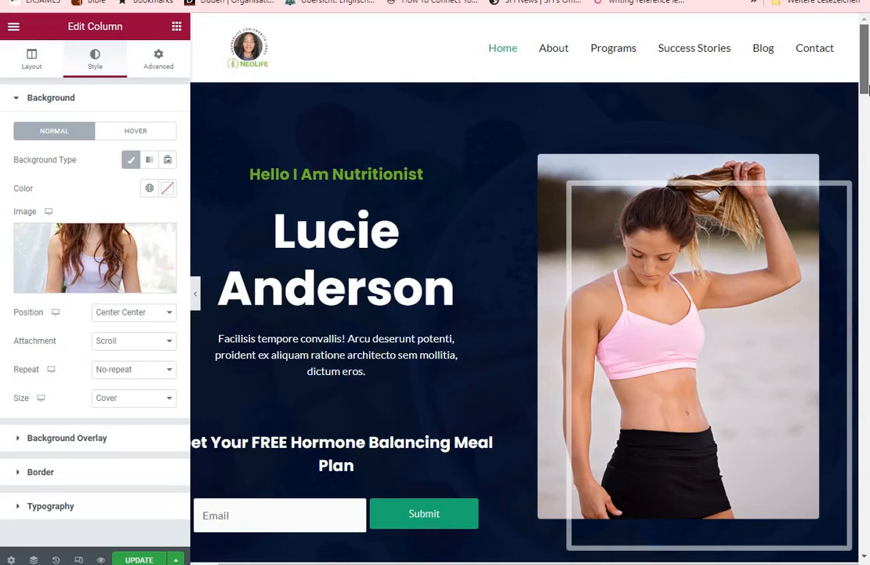
{"action": "mouse_move", "coordinate": [867, 89]}
{"action": "left_mouse_down"}
{"action": "mouse_move", "coordinate": [868, 302]}
{"action": "mouse_move", "coordinate": [867, 91]}
{"action": "left_mouse_up"}
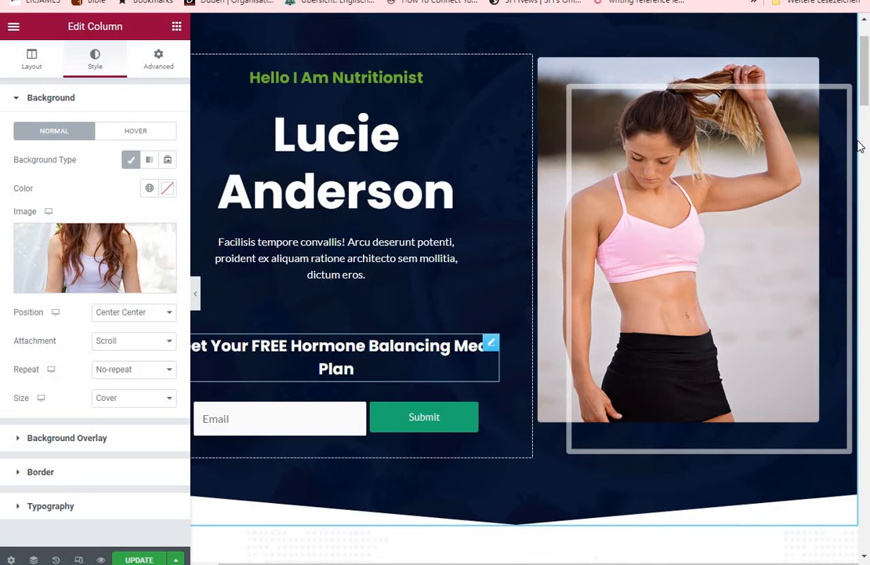
{"action": "mouse_move", "coordinate": [868, 106]}
{"action": "left_mouse_down"}
{"action": "mouse_move", "coordinate": [868, 470]}
{"action": "mouse_move", "coordinate": [868, 434]}
{"action": "mouse_move", "coordinate": [868, 453]}
{"action": "left_mouse_up"}
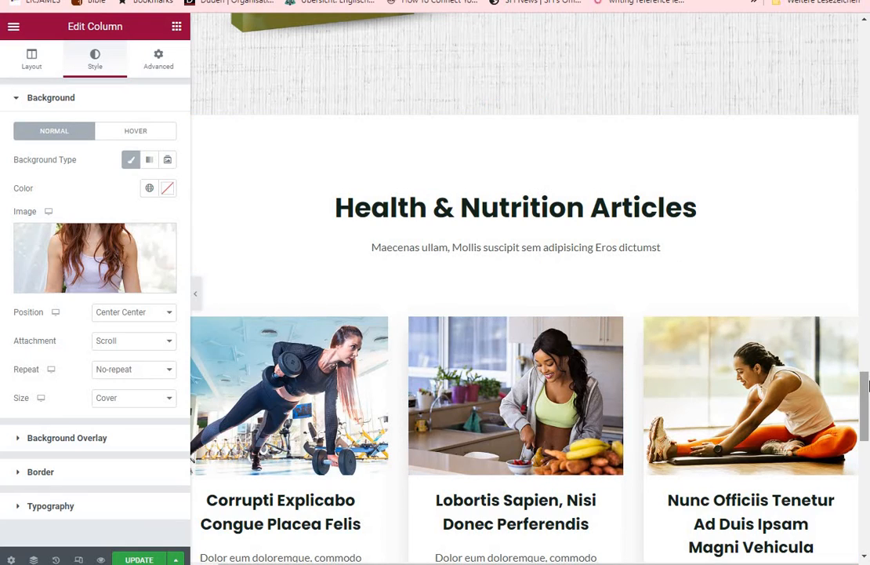
{"action": "left_click_drag", "start_coordinate": [866, 391], "coordinate": [866, 38]}
{"action": "scroll", "coordinate": [563, 146], "scroll_direction": "down", "scroll_amount": 2}
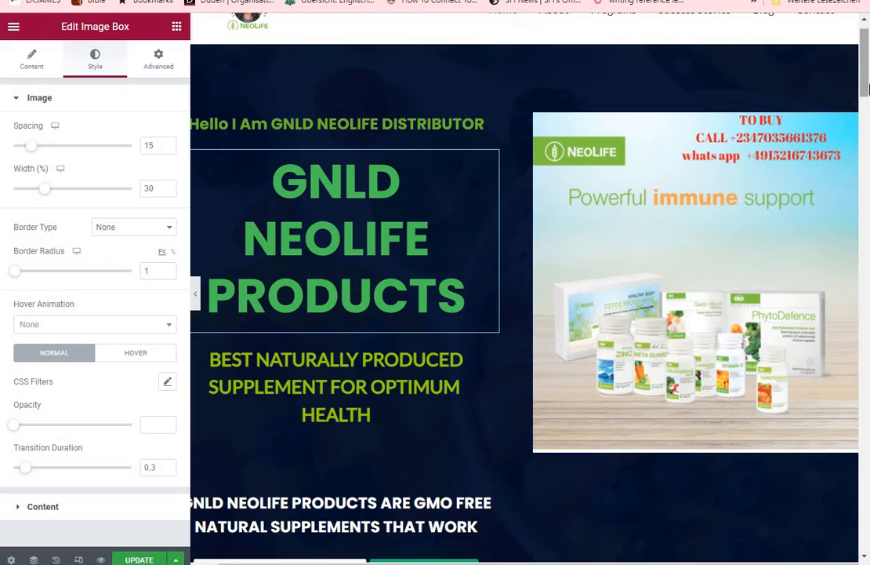
{"action": "scroll", "coordinate": [868, 237], "scroll_direction": "down", "scroll_amount": 10}
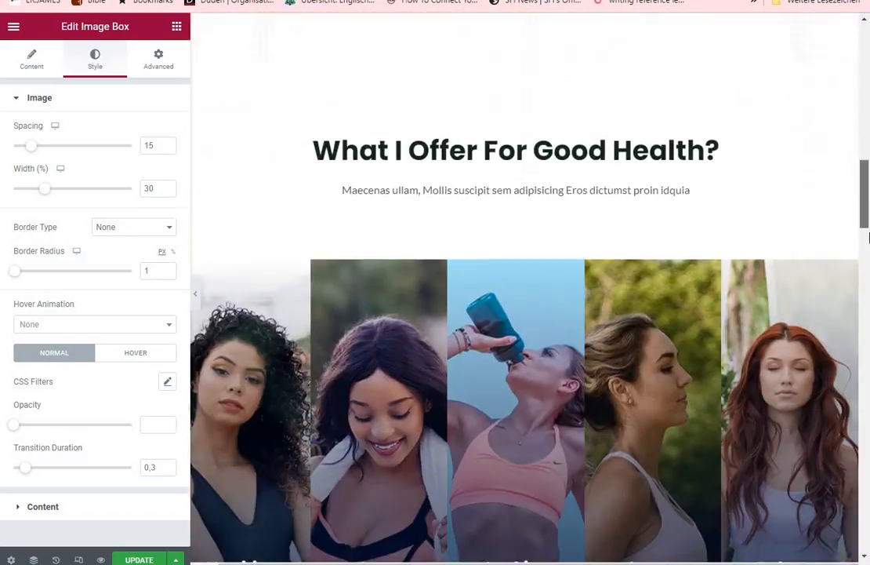
{"action": "mouse_move", "coordinate": [868, 238]}
{"action": "left_mouse_down"}
{"action": "mouse_move", "coordinate": [868, 524]}
{"action": "mouse_move", "coordinate": [868, 459]}
{"action": "left_mouse_up"}
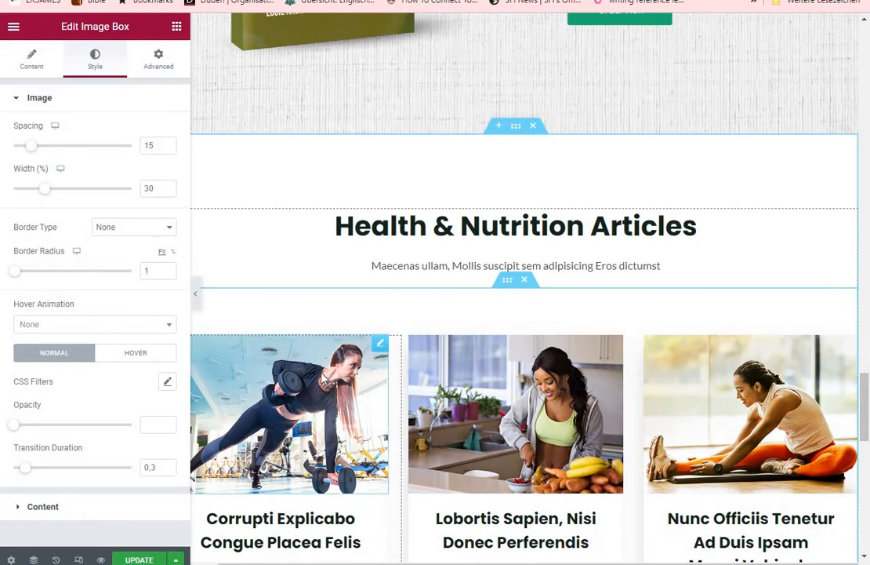
{"action": "left_click_drag", "start_coordinate": [865, 394], "coordinate": [868, 50]}
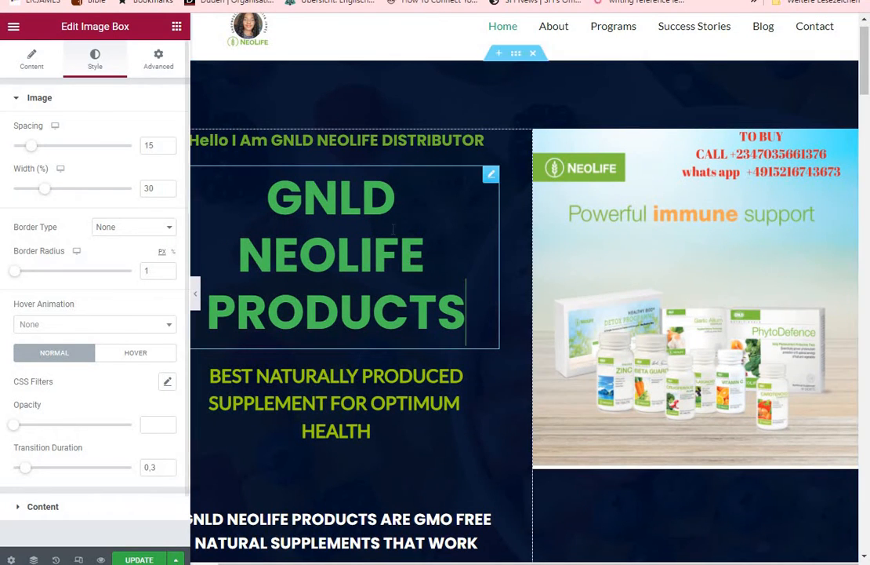
Set the title spacing of the GNLD NEOLIFE PRODUCTS heading to 3, and try right alignment before restoring center alignment
{"action": "left_click", "coordinate": [418, 216]}
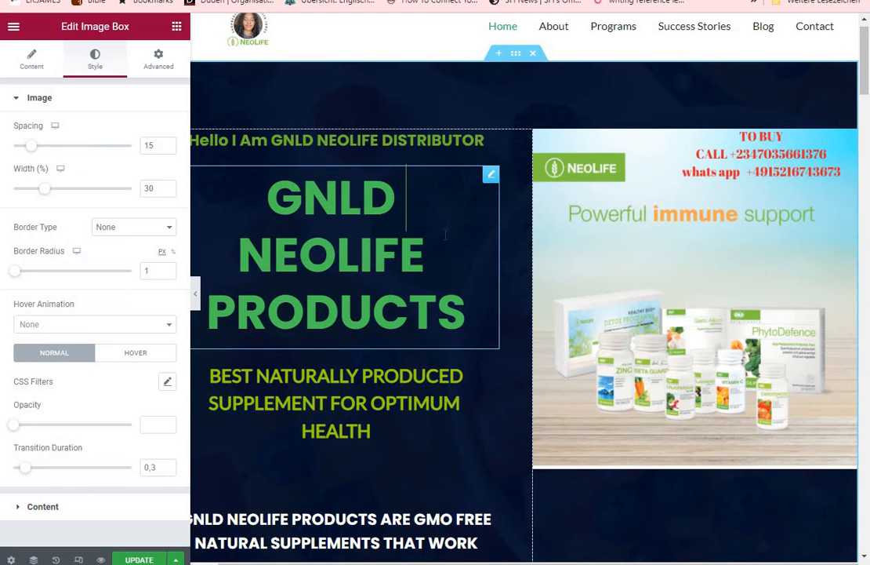
{"action": "left_click", "coordinate": [43, 508]}
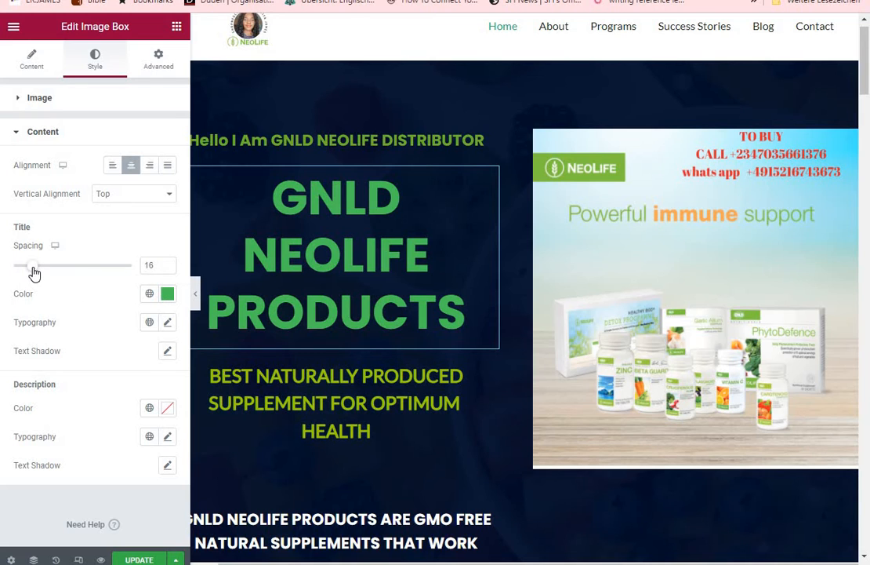
{"action": "mouse_move", "coordinate": [33, 272]}
{"action": "left_mouse_down"}
{"action": "mouse_move", "coordinate": [66, 281]}
{"action": "mouse_move", "coordinate": [20, 276]}
{"action": "left_mouse_up"}
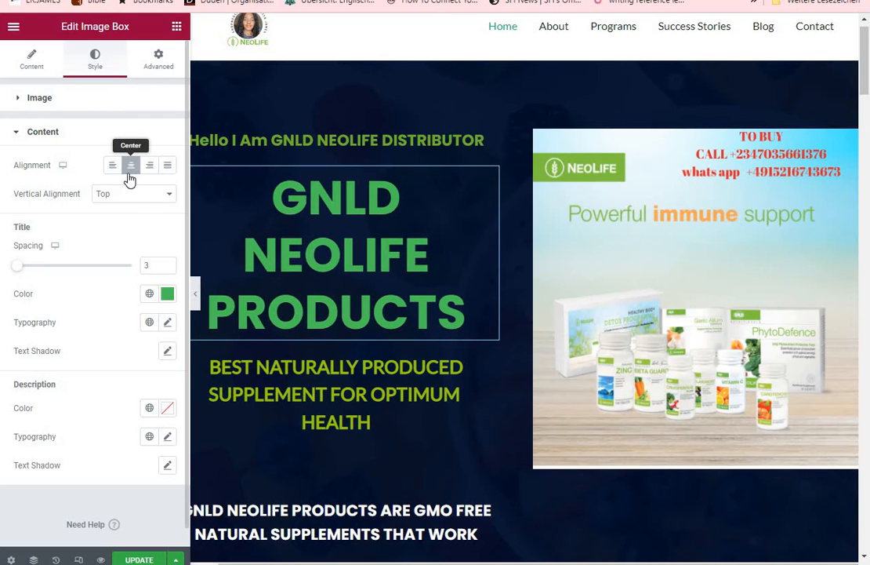
{"action": "left_click", "coordinate": [150, 166]}
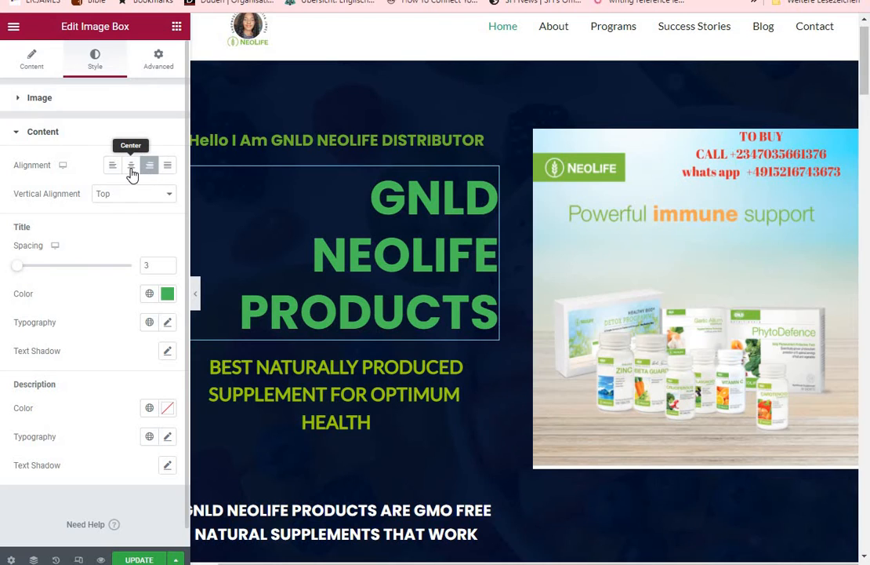
{"action": "left_click", "coordinate": [131, 166]}
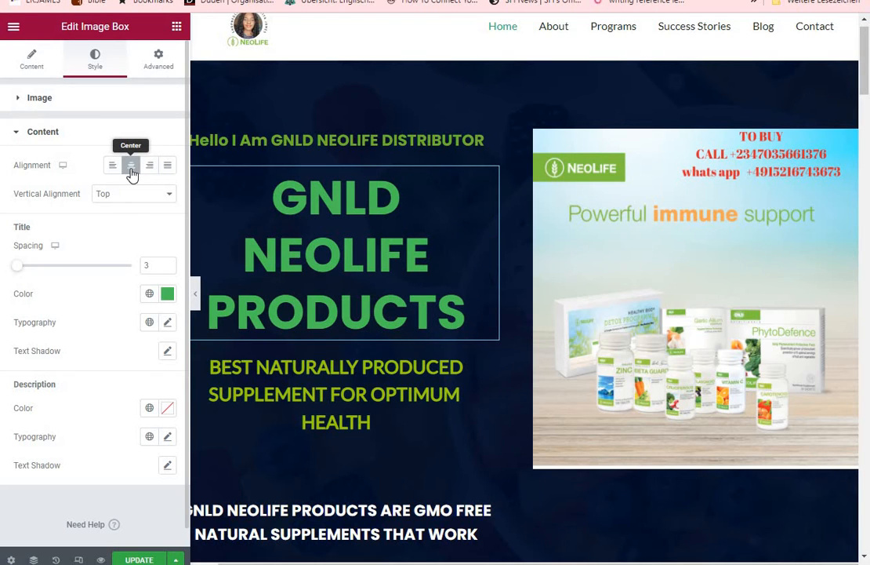
Try blue and pink as the title color of the GNLD NEOLIFE PRODUCTS heading, and set it to green #4AC256
{"action": "left_click", "coordinate": [167, 294]}
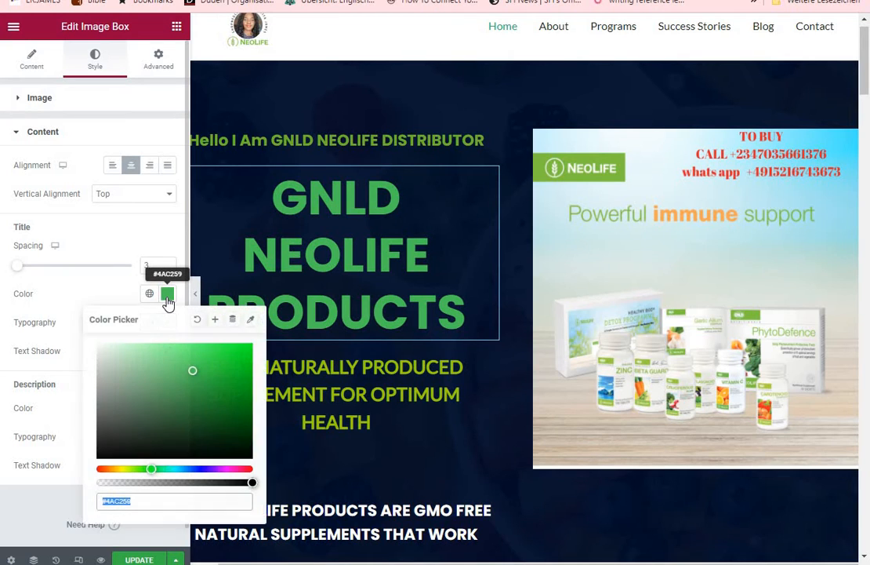
{"action": "left_click", "coordinate": [195, 469]}
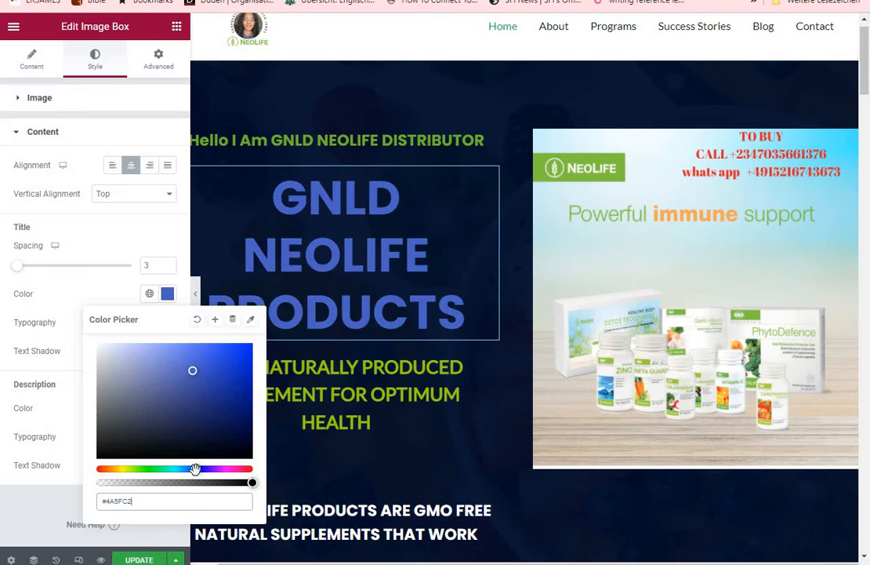
{"action": "left_click", "coordinate": [237, 469]}
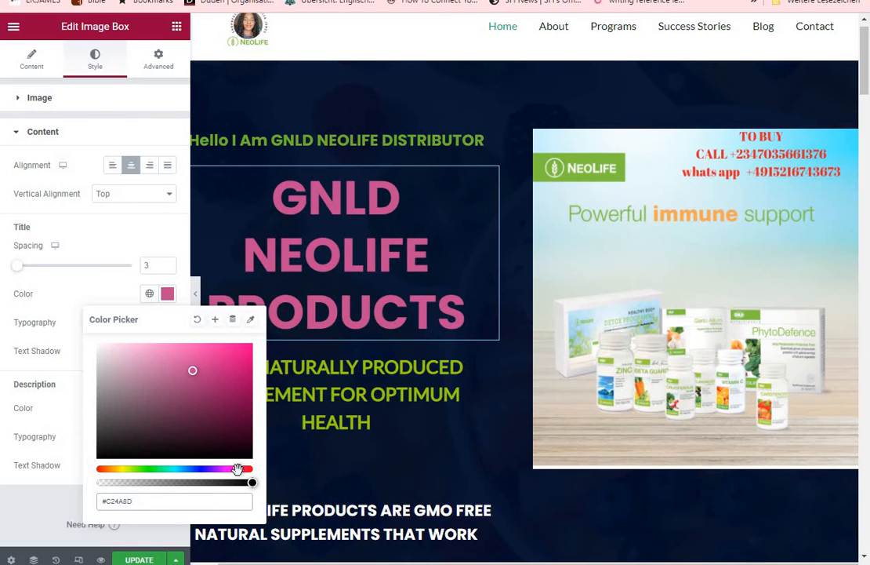
{"action": "left_click", "coordinate": [150, 469]}
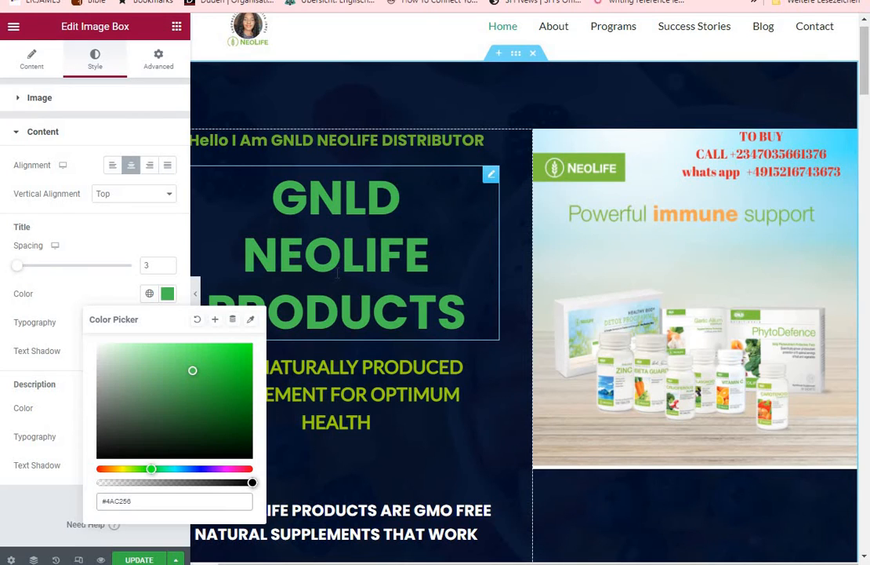
Set the font size of the BEST NATURALLY PRODUCED SUPPLEMENT FOR OPTIMUM HEALTH text to 31 px
{"action": "left_click", "coordinate": [393, 412]}
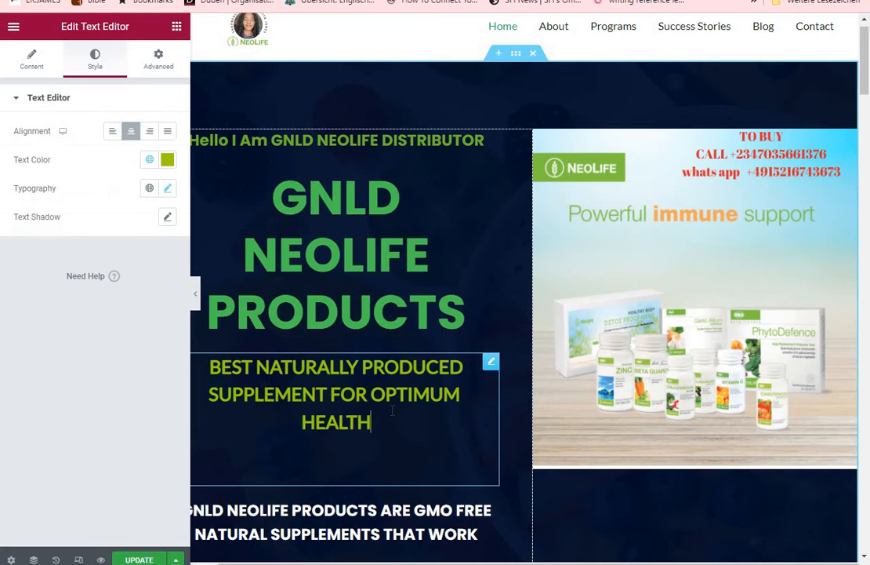
{"action": "left_click", "coordinate": [167, 191]}
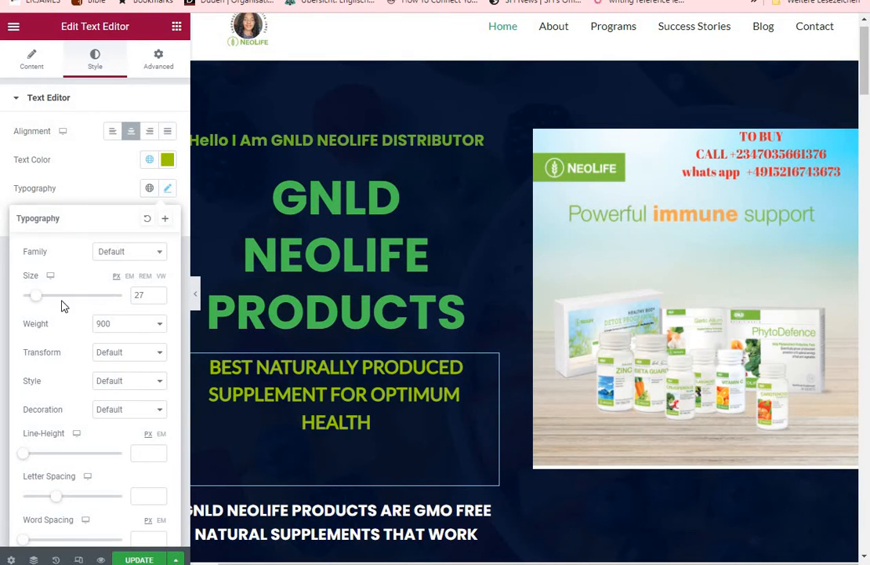
{"action": "mouse_move", "coordinate": [36, 301]}
{"action": "left_mouse_down"}
{"action": "mouse_move", "coordinate": [55, 304]}
{"action": "mouse_move", "coordinate": [38, 297]}
{"action": "left_mouse_up"}
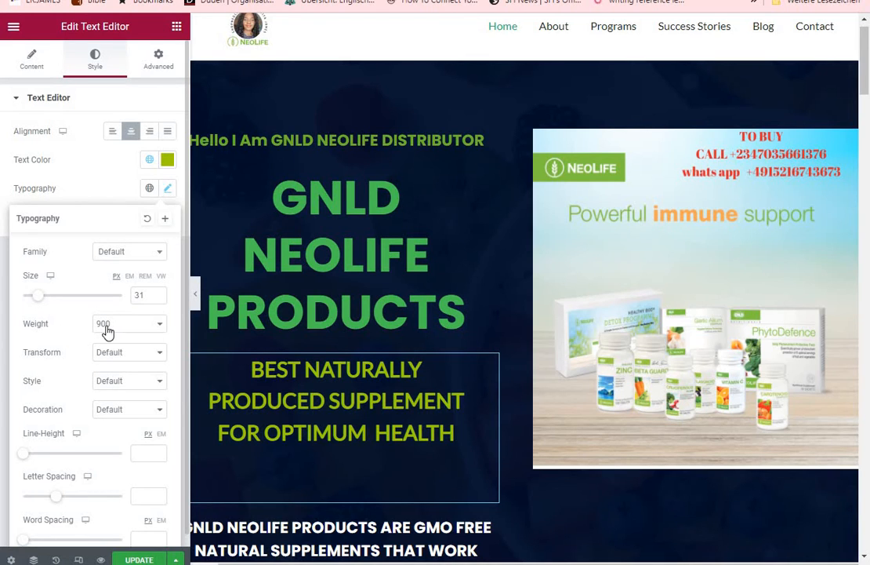
Try font weight 500 on the supplement tagline, restore it to 900, and set its line height to 39 px
{"action": "left_click", "coordinate": [162, 329]}
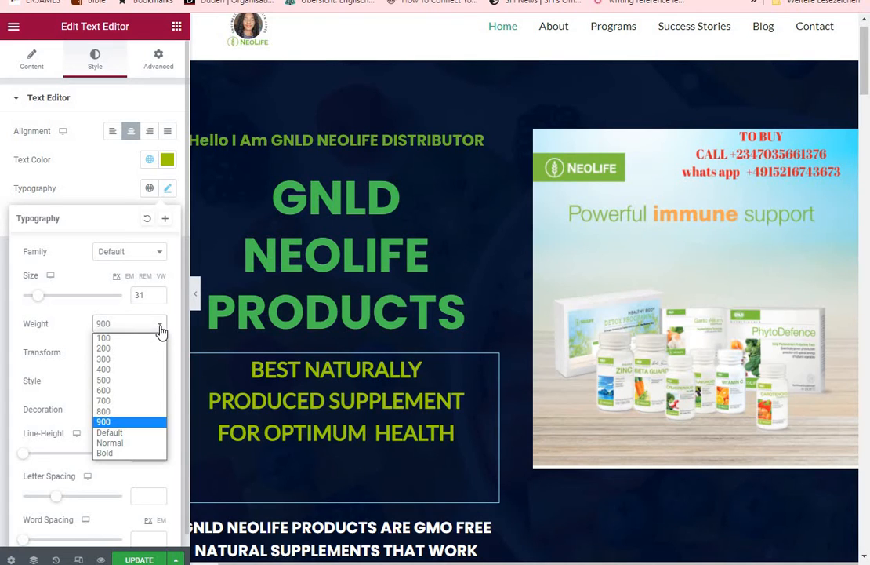
{"action": "left_click", "coordinate": [115, 381]}
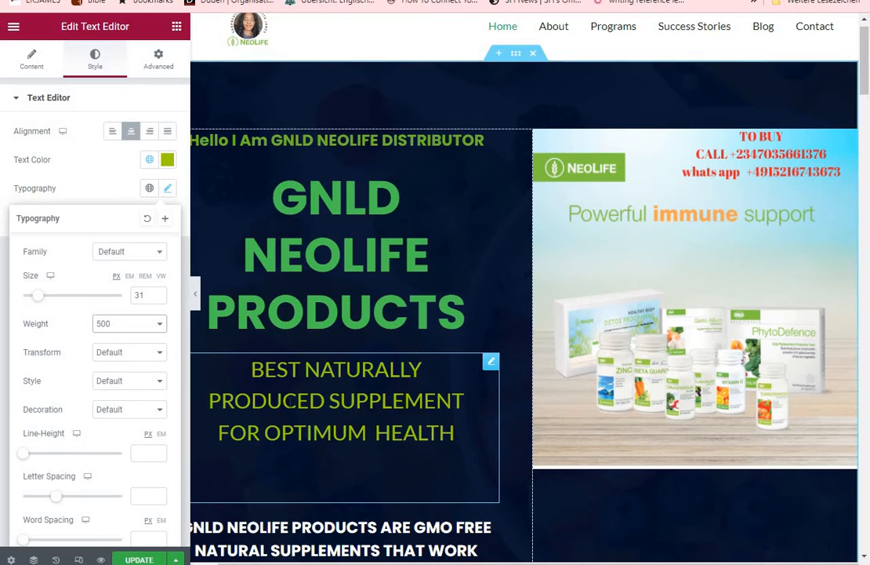
{"action": "left_click", "coordinate": [161, 327]}
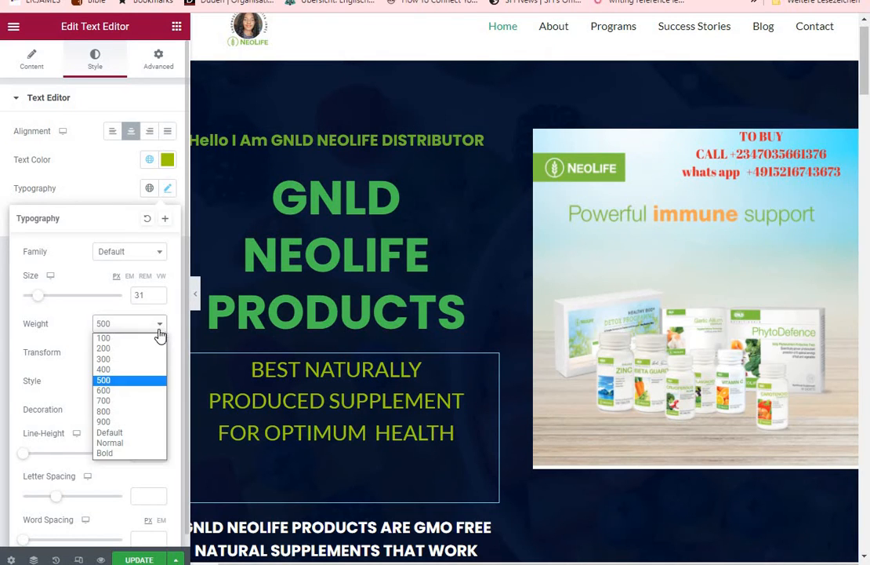
{"action": "left_click", "coordinate": [117, 422]}
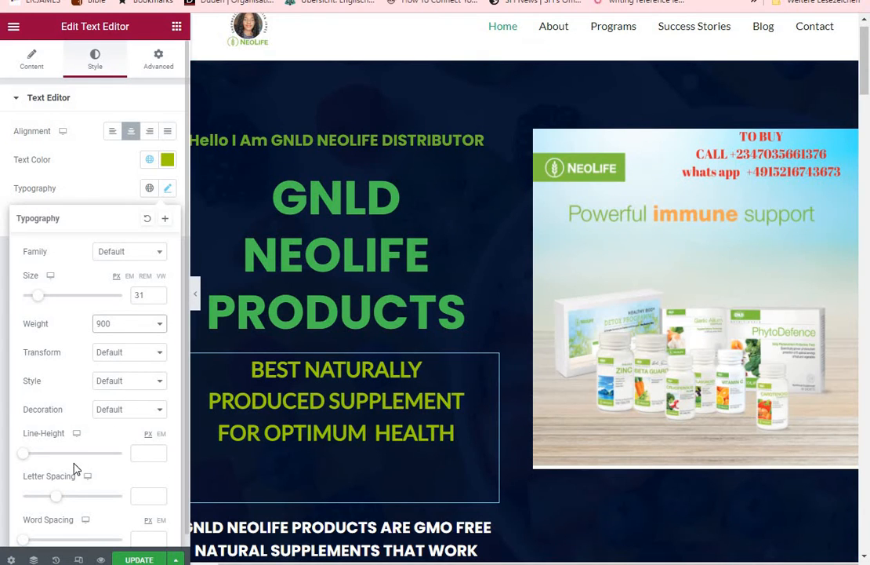
{"action": "left_click_drag", "start_coordinate": [39, 462], "coordinate": [89, 476]}
{"action": "mouse_move", "coordinate": [65, 470]}
{"action": "left_mouse_down"}
{"action": "mouse_move", "coordinate": [50, 470]}
{"action": "mouse_move", "coordinate": [63, 471]}
{"action": "left_mouse_up"}
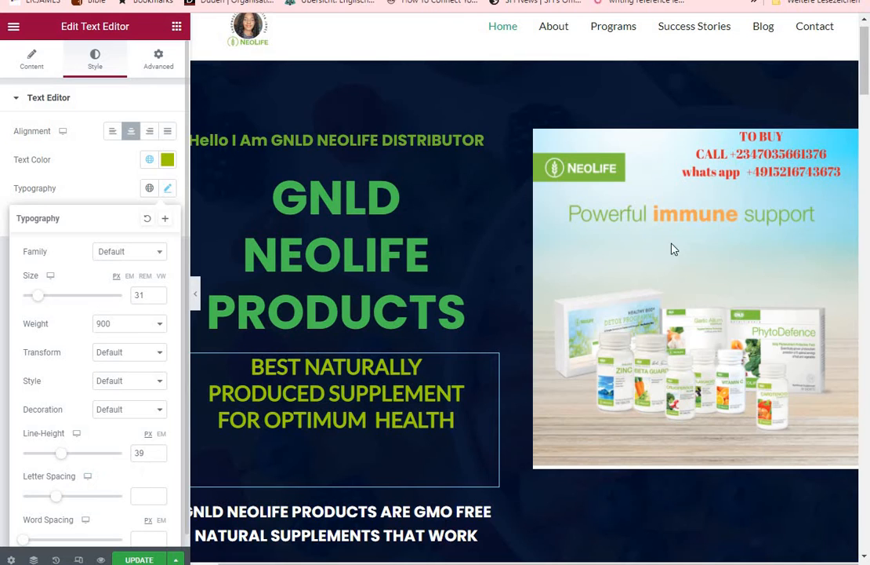
Open the hero product image for replacement and upload the image file 24 from the Desktop to the media library
{"action": "left_click", "coordinate": [711, 275]}
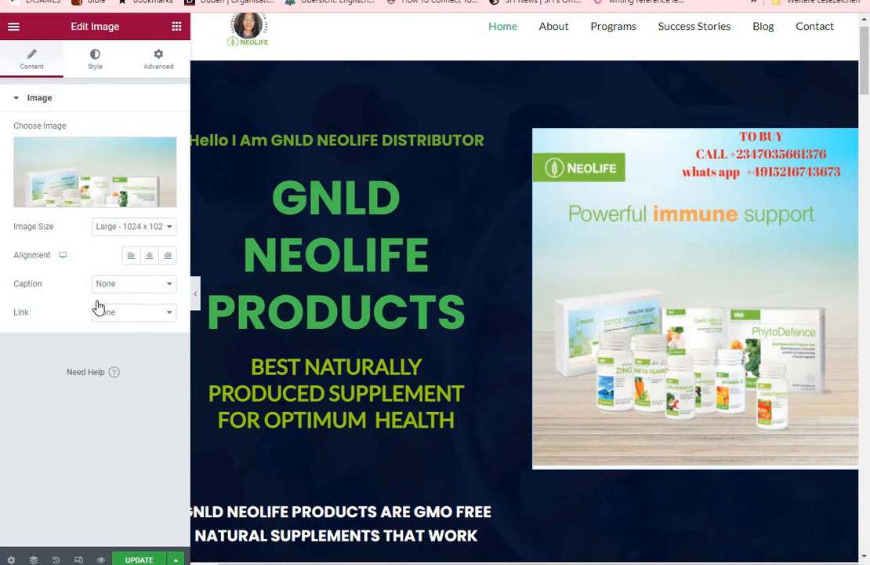
{"action": "left_click", "coordinate": [83, 205]}
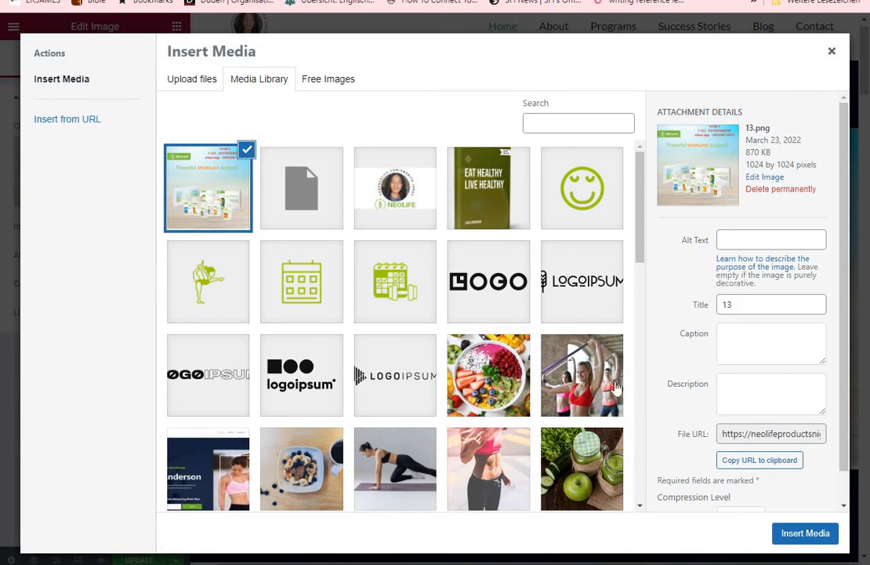
{"action": "left_click", "coordinate": [187, 81]}
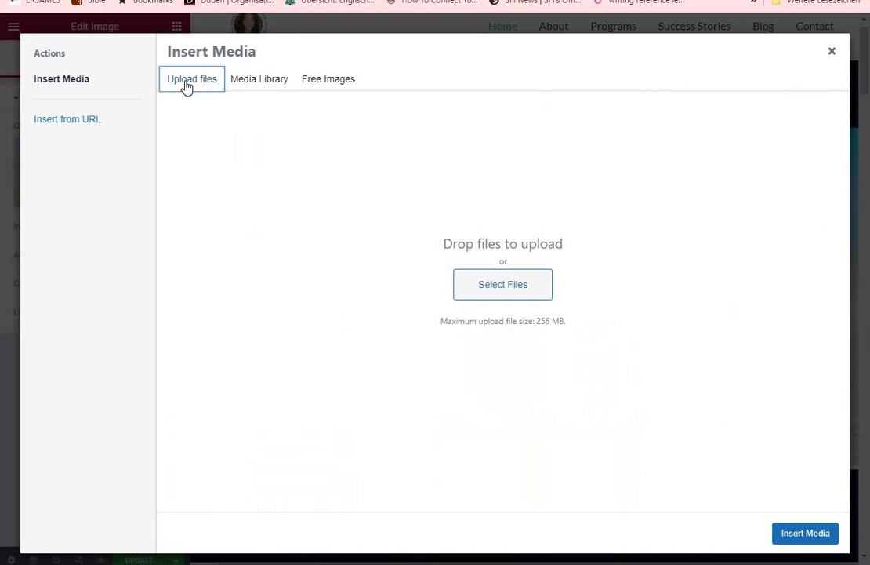
{"action": "left_click", "coordinate": [497, 292]}
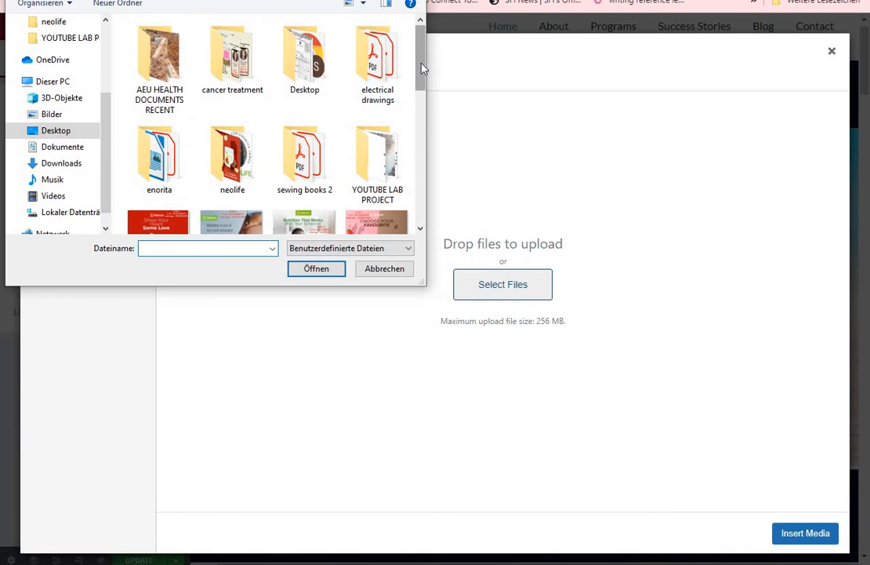
{"action": "left_click_drag", "start_coordinate": [419, 68], "coordinate": [441, 147]}
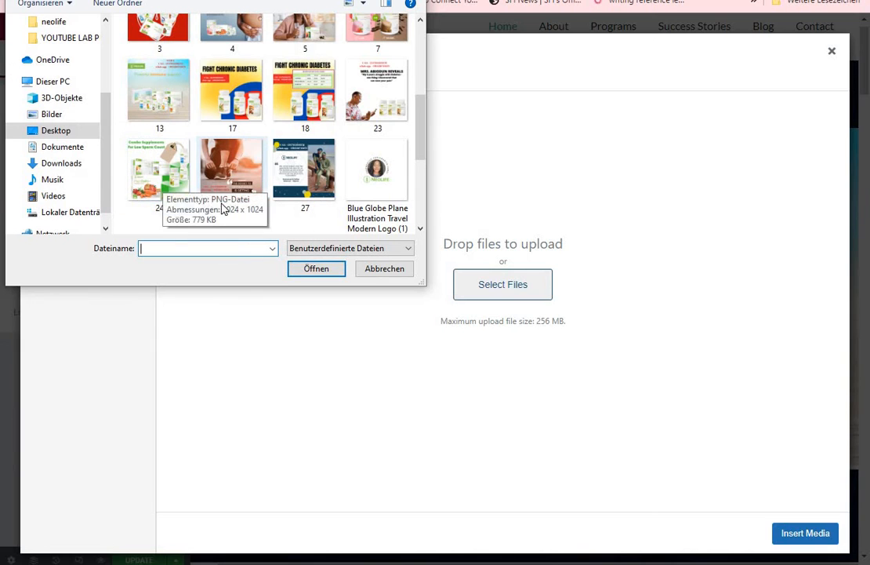
{"action": "left_click", "coordinate": [162, 177]}
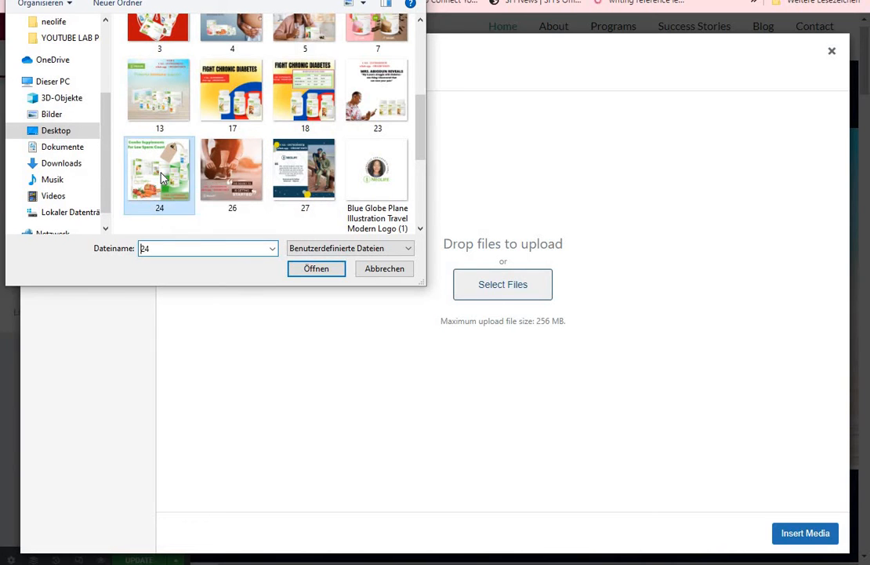
{"action": "left_click", "coordinate": [314, 269]}
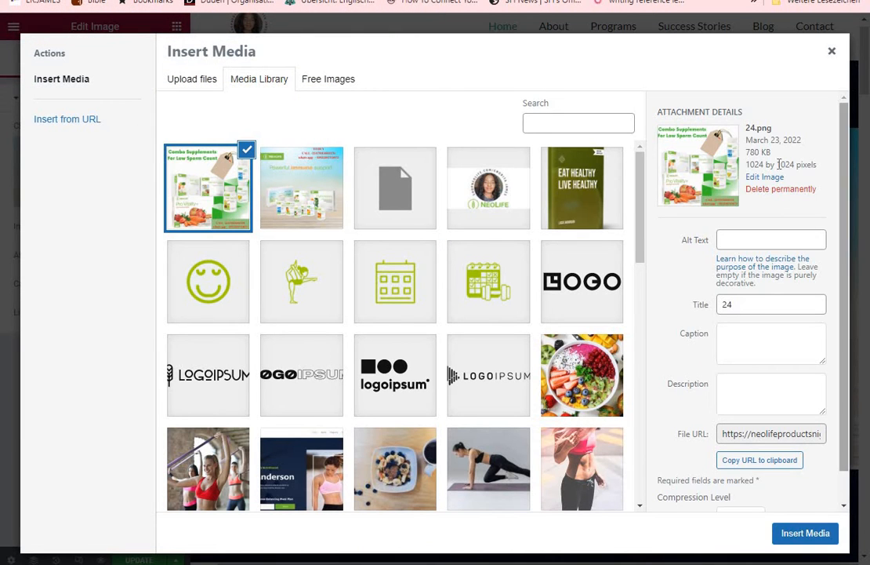
Enter NEOLIFE GNLD PRODUCTS as the alt text, title, caption and description of image 24, and insert it into the hero
{"action": "left_click", "coordinate": [738, 304]}
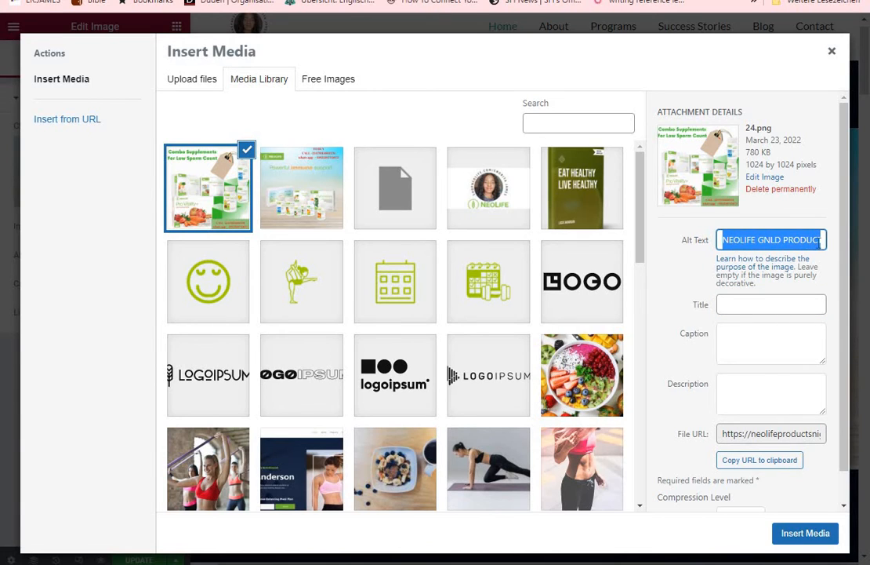
{"action": "right_click", "coordinate": [727, 302]}
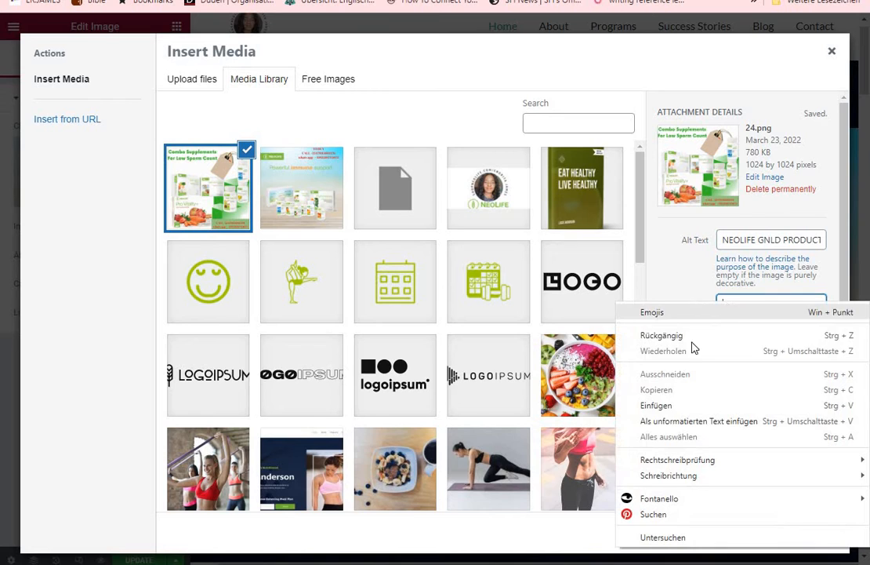
{"action": "left_click", "coordinate": [660, 409]}
{"action": "right_click", "coordinate": [751, 343]}
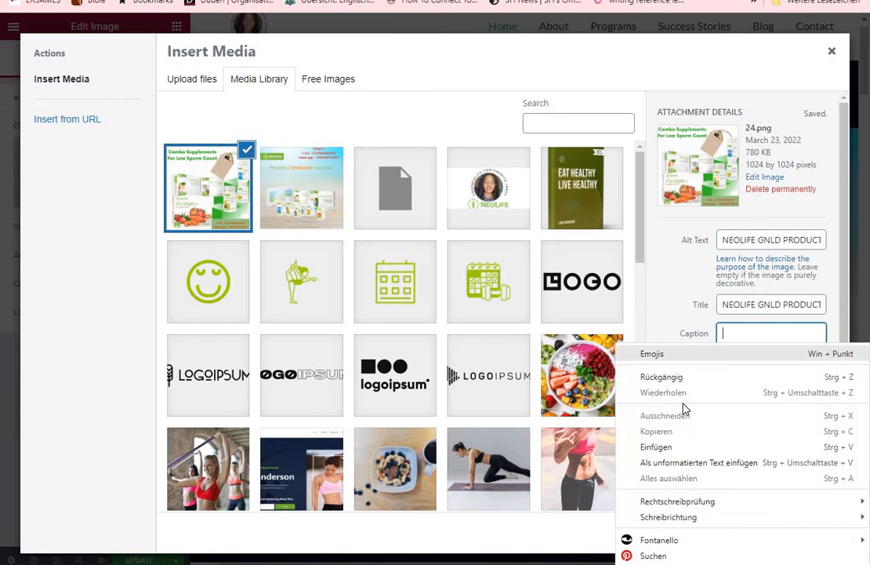
{"action": "left_click", "coordinate": [610, 445]}
{"action": "left_click", "coordinate": [733, 403]}
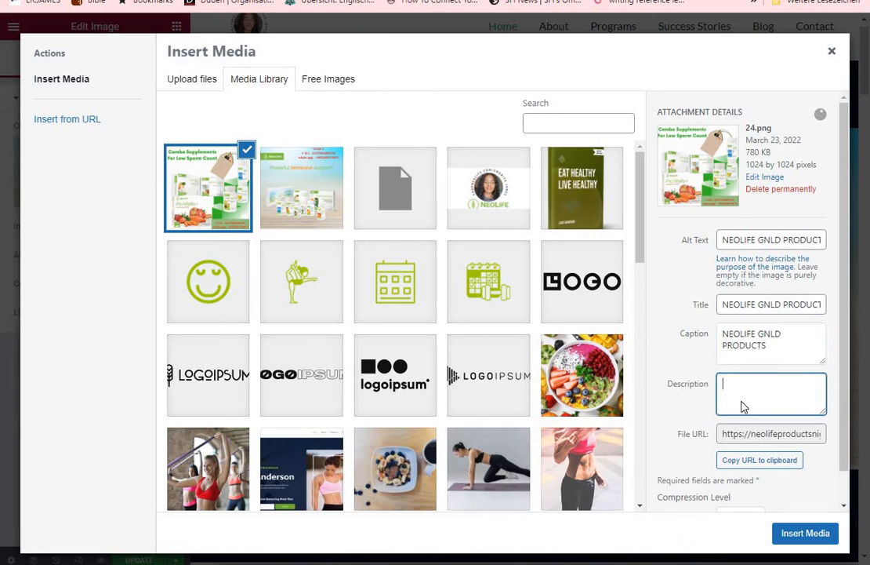
{"action": "right_click", "coordinate": [732, 403]}
{"action": "left_click", "coordinate": [660, 252]}
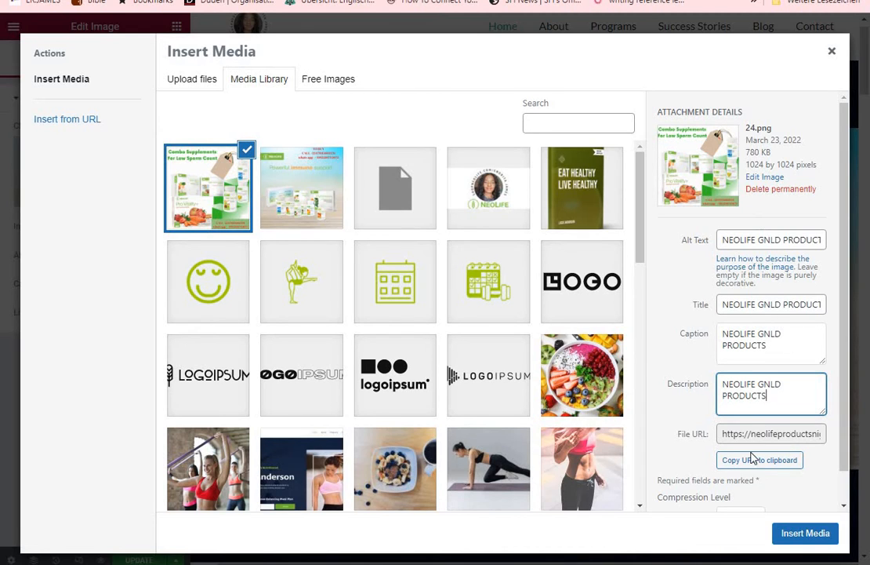
{"action": "left_click", "coordinate": [807, 533]}
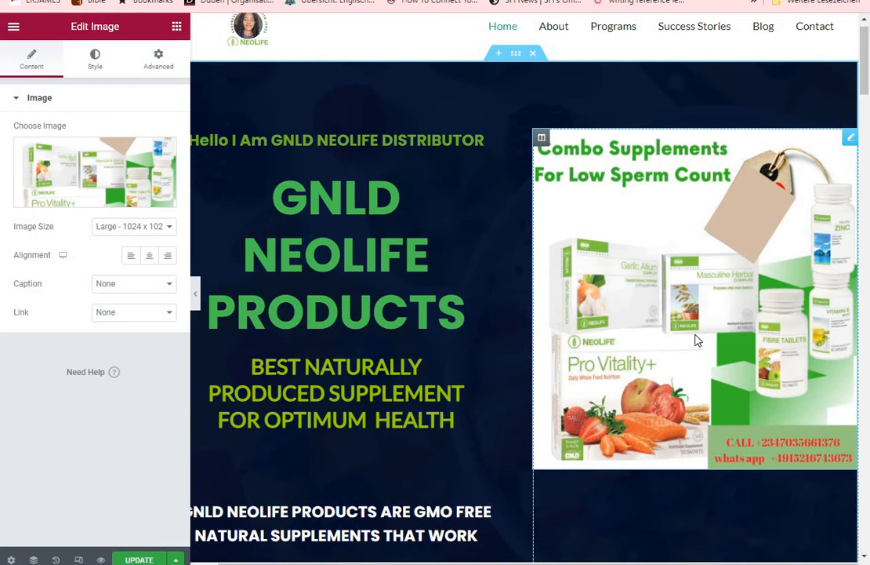
Examine the content and style settings of the 15 Years Of Experience heading and the paragraph below it
{"action": "scroll", "coordinate": [866, 141], "scroll_direction": "down", "scroll_amount": 4}
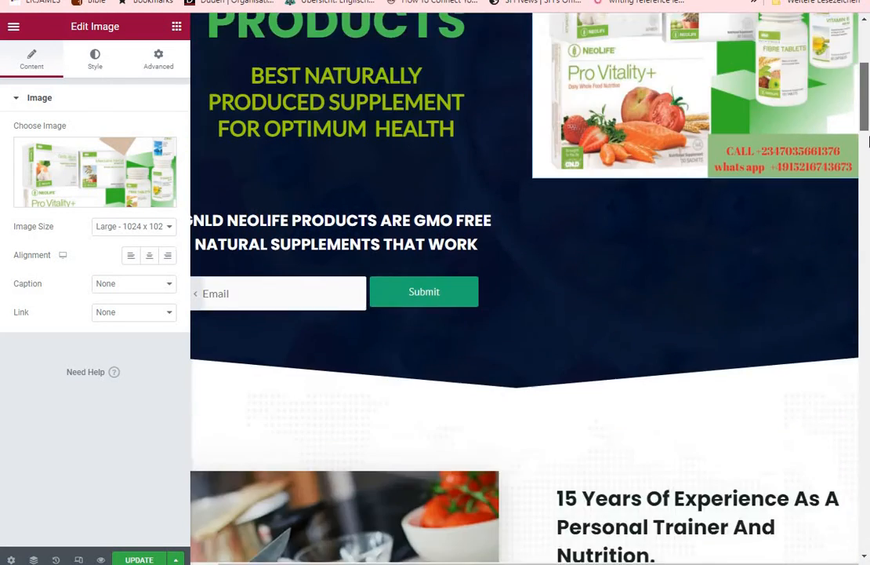
{"action": "scroll", "coordinate": [866, 141], "scroll_direction": "down", "scroll_amount": 6}
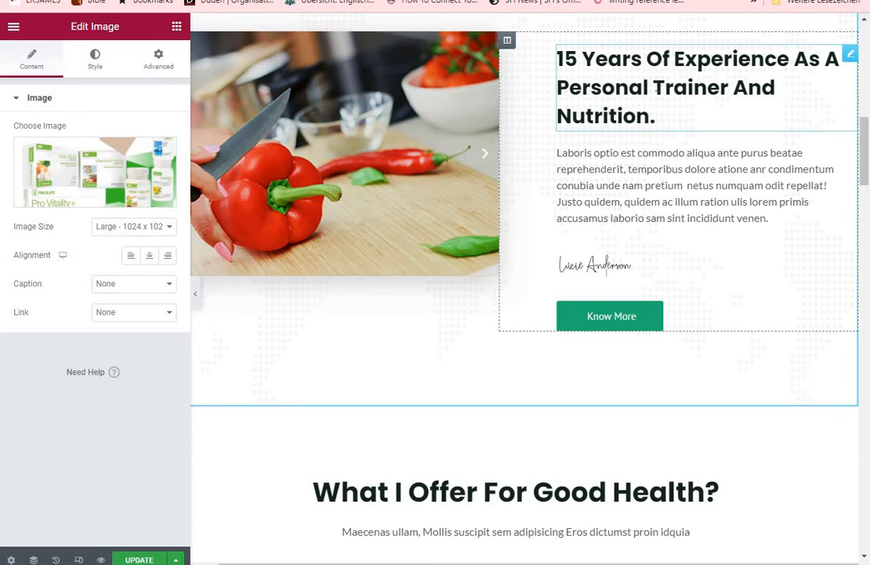
{"action": "left_click", "coordinate": [684, 94]}
{"action": "left_click", "coordinate": [647, 171]}
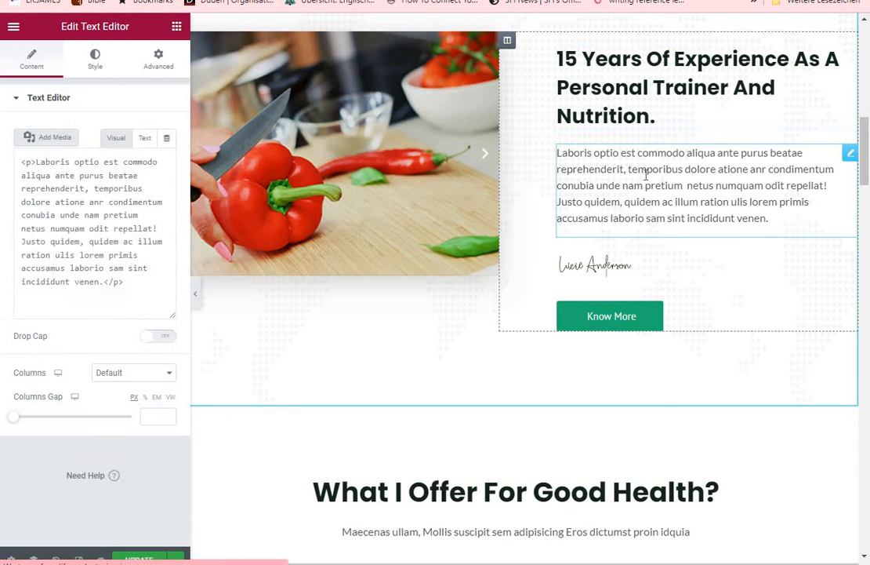
{"action": "left_click", "coordinate": [663, 117]}
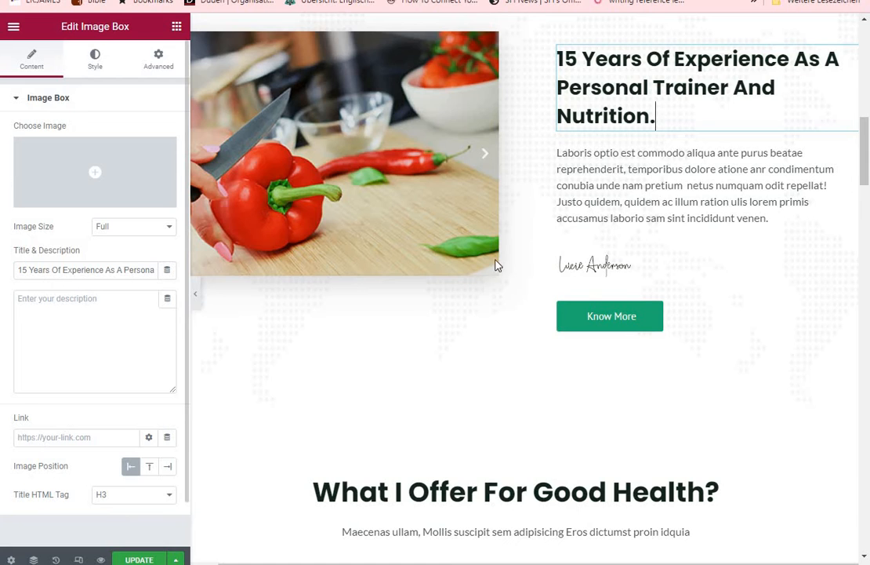
{"action": "left_click", "coordinate": [606, 218]}
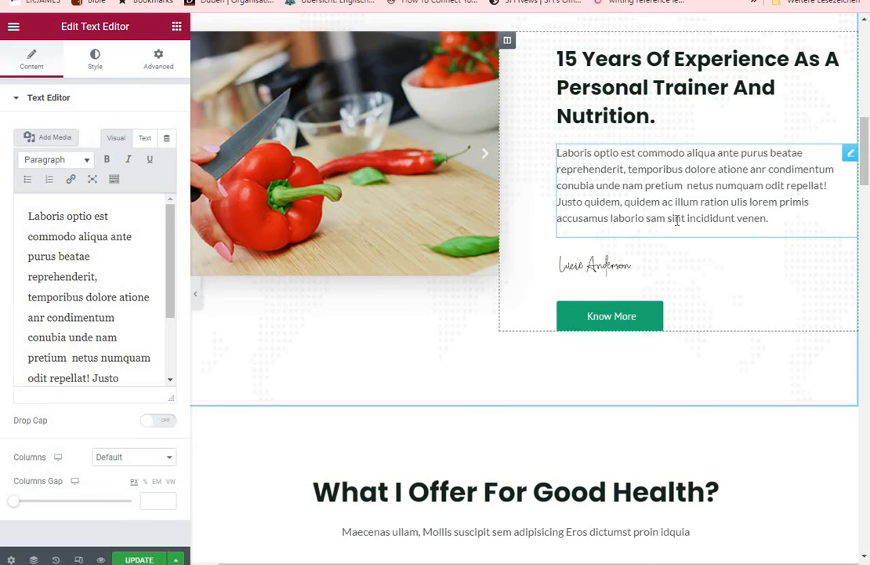
{"action": "left_click", "coordinate": [94, 62]}
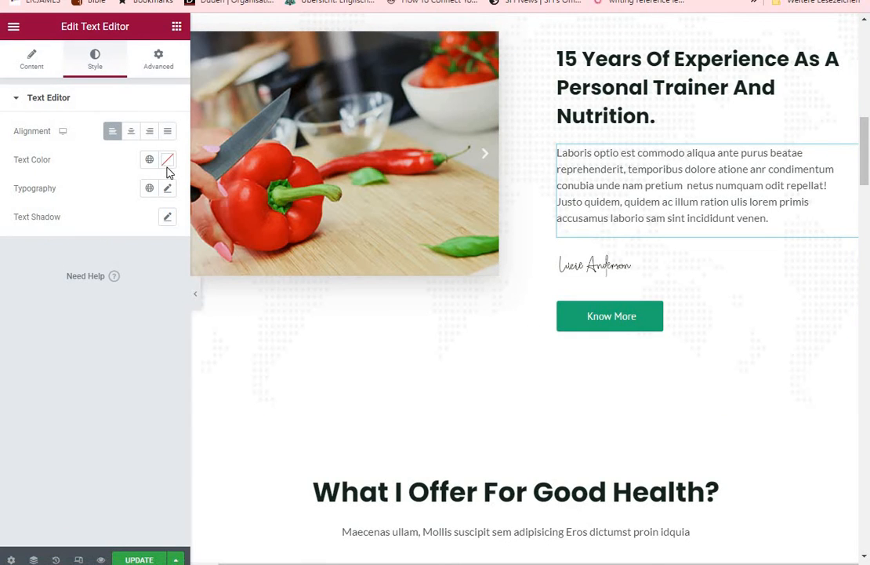
{"action": "left_click", "coordinate": [29, 63]}
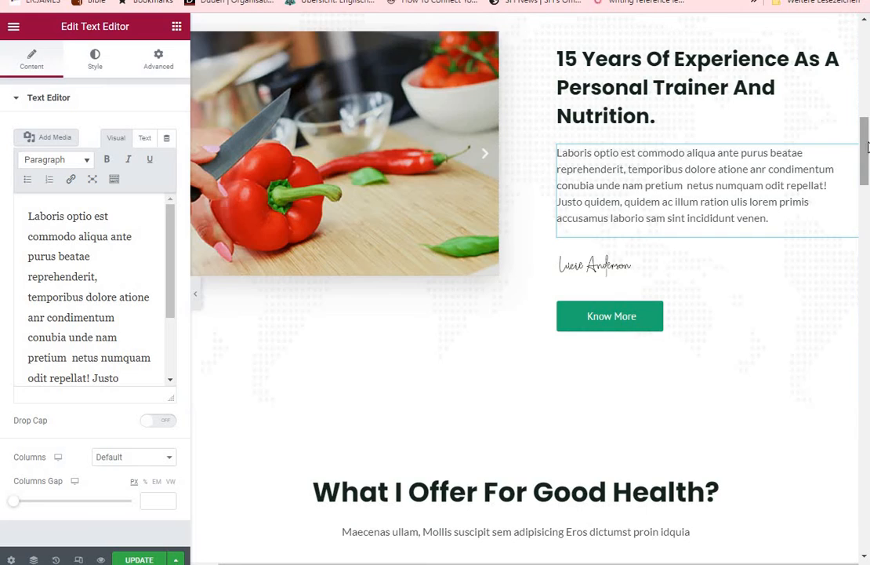
Move the five-column services inner section from What I Offer For Good Health? to below the What People Are Saying heading and subtitle
{"action": "scroll", "coordinate": [867, 146], "scroll_direction": "up", "scroll_amount": 8}
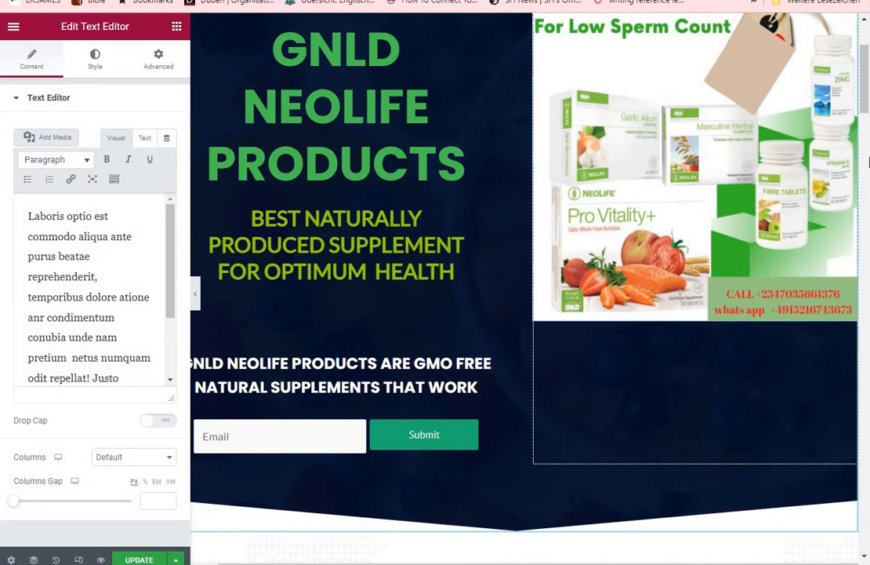
{"action": "scroll", "coordinate": [867, 196], "scroll_direction": "down", "scroll_amount": 10}
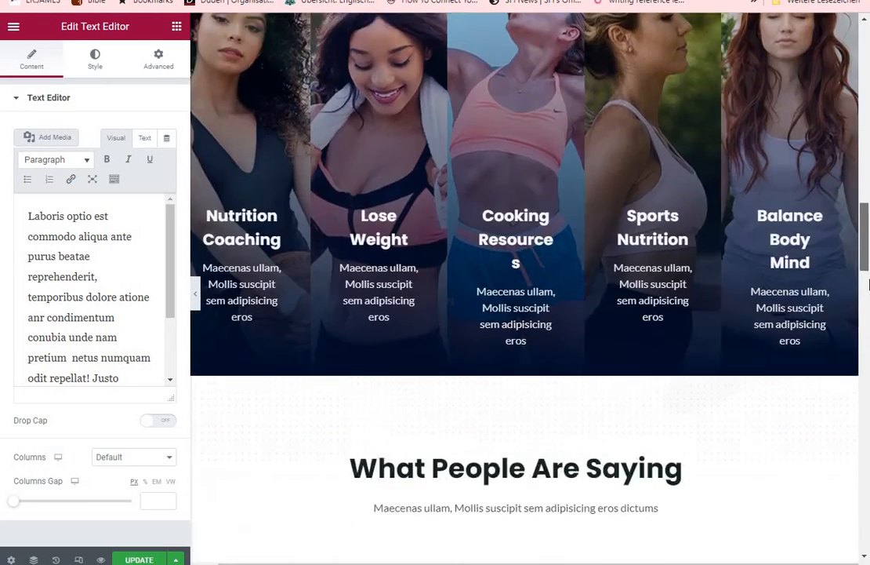
{"action": "scroll", "coordinate": [868, 284], "scroll_direction": "down", "scroll_amount": 3}
{"action": "scroll", "coordinate": [867, 284], "scroll_direction": "up", "scroll_amount": 4}
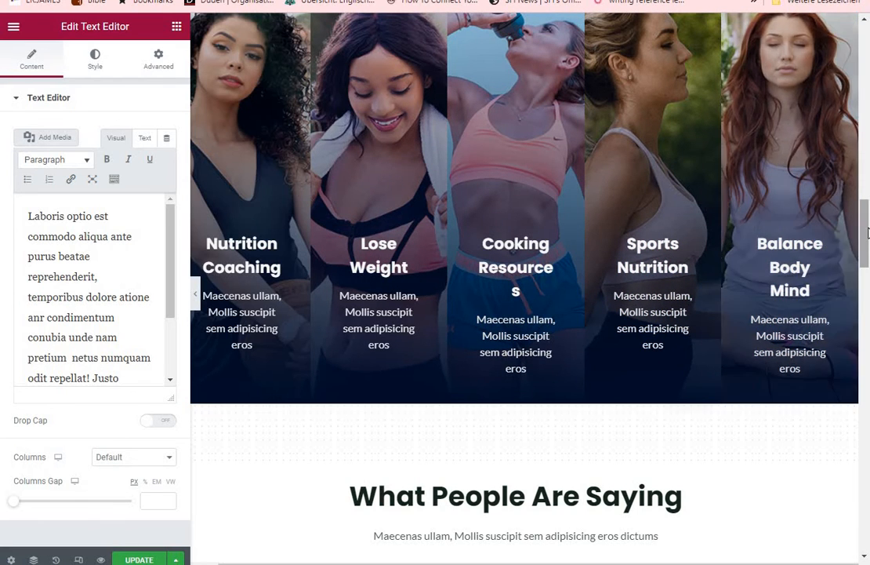
{"action": "scroll", "coordinate": [866, 210], "scroll_direction": "up", "scroll_amount": 1}
{"action": "scroll", "coordinate": [865, 210], "scroll_direction": "up", "scroll_amount": 3}
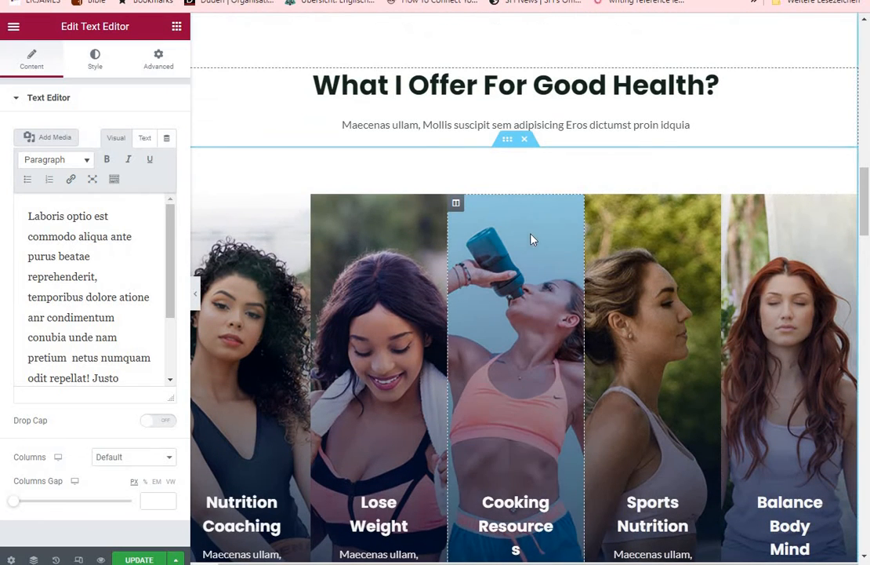
{"action": "left_click", "coordinate": [509, 146]}
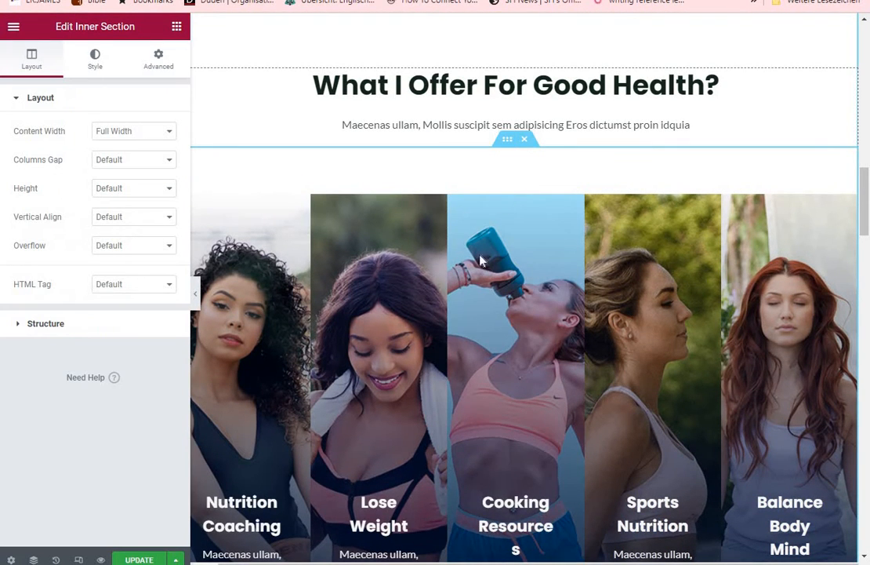
{"action": "left_click_drag", "start_coordinate": [373, 294], "coordinate": [811, 196]}
{"action": "scroll", "coordinate": [865, 140], "scroll_direction": "up", "scroll_amount": 4}
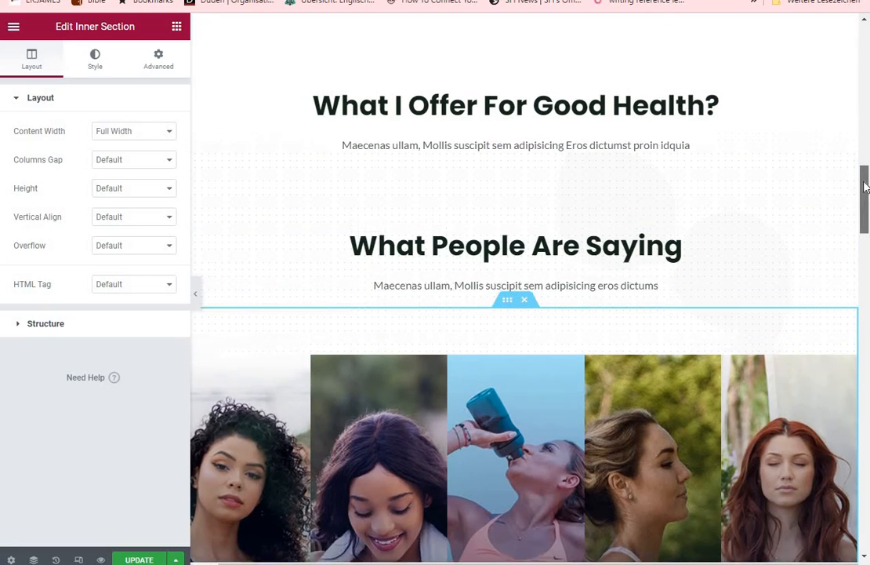
Open the Traker testimonial for editing and browse the NeoLife Resource Library's magazines, a success story video and a Ruby Director recognition image
{"action": "left_click_drag", "start_coordinate": [866, 140], "coordinate": [865, 312]}
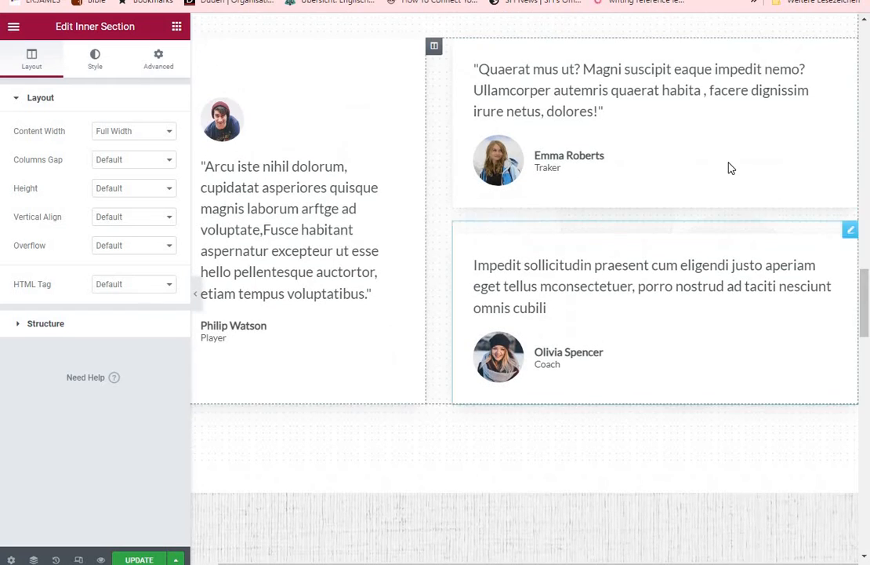
{"action": "left_click", "coordinate": [728, 167]}
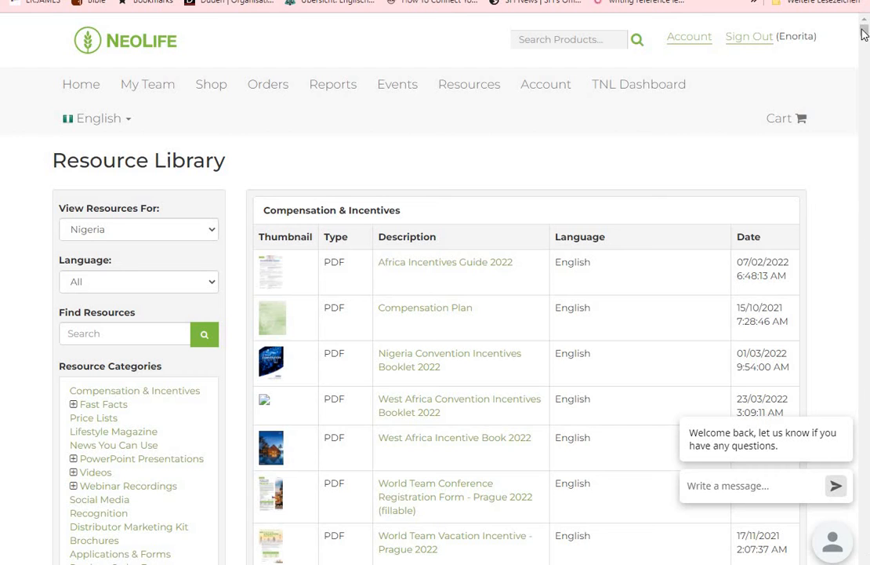
{"action": "left_click_drag", "start_coordinate": [866, 35], "coordinate": [867, 67]}
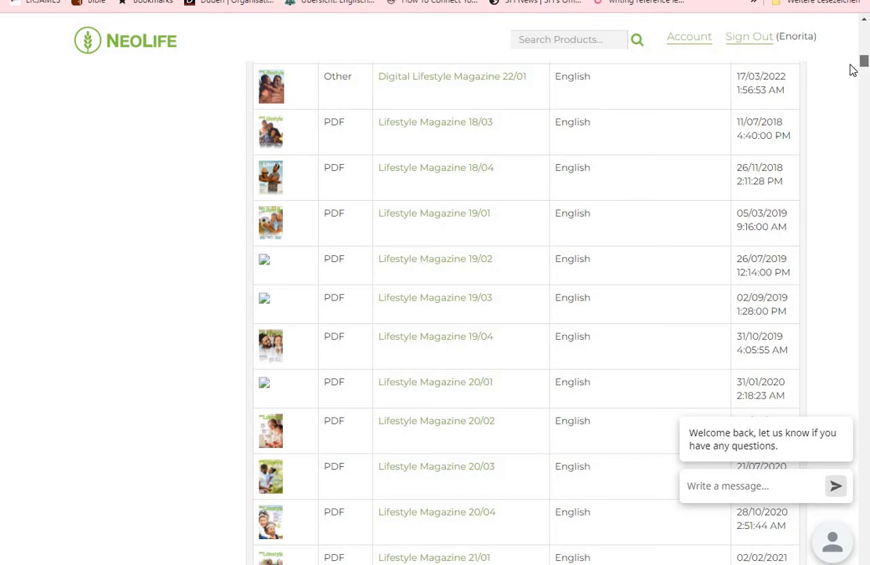
{"action": "mouse_move", "coordinate": [265, 196]}
{"action": "left_click_drag", "start_coordinate": [865, 66], "coordinate": [866, 175]}
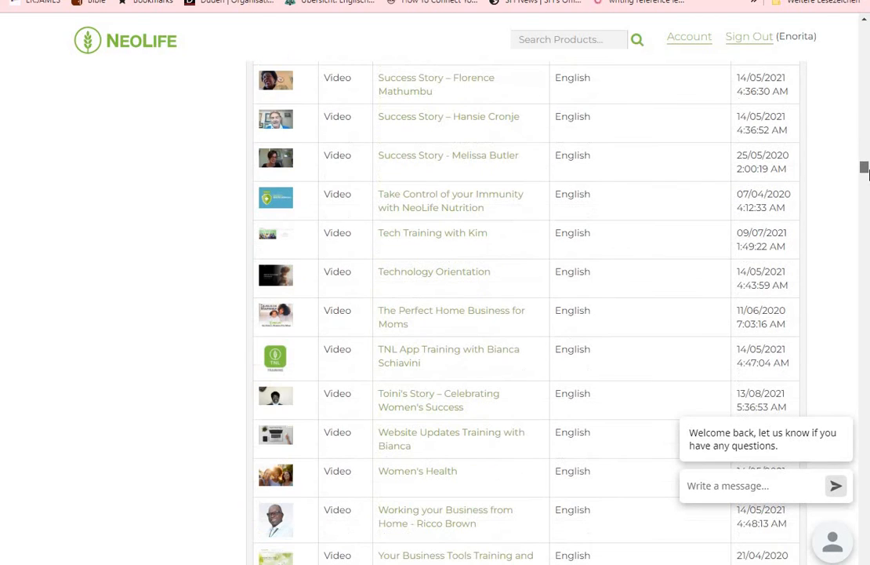
{"action": "left_click", "coordinate": [419, 162]}
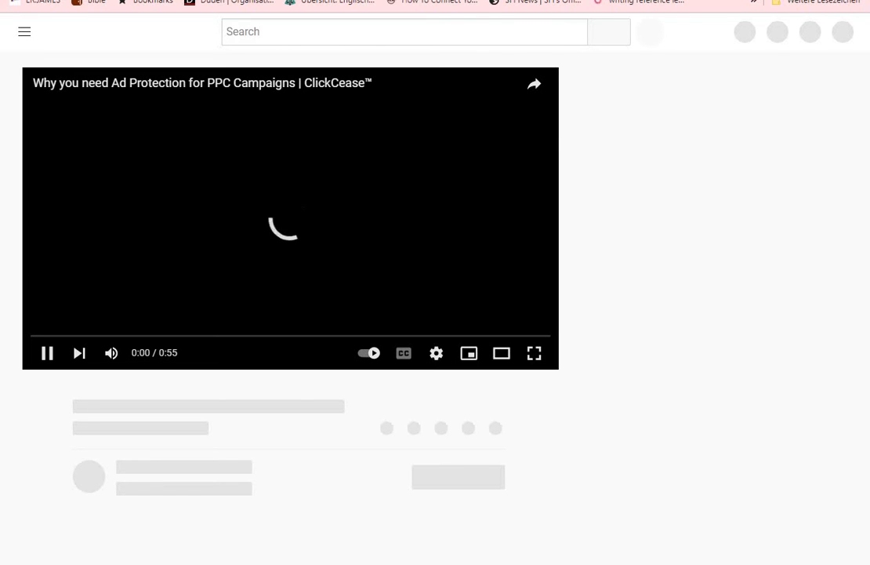
{"action": "left_click", "coordinate": [741, 0]}
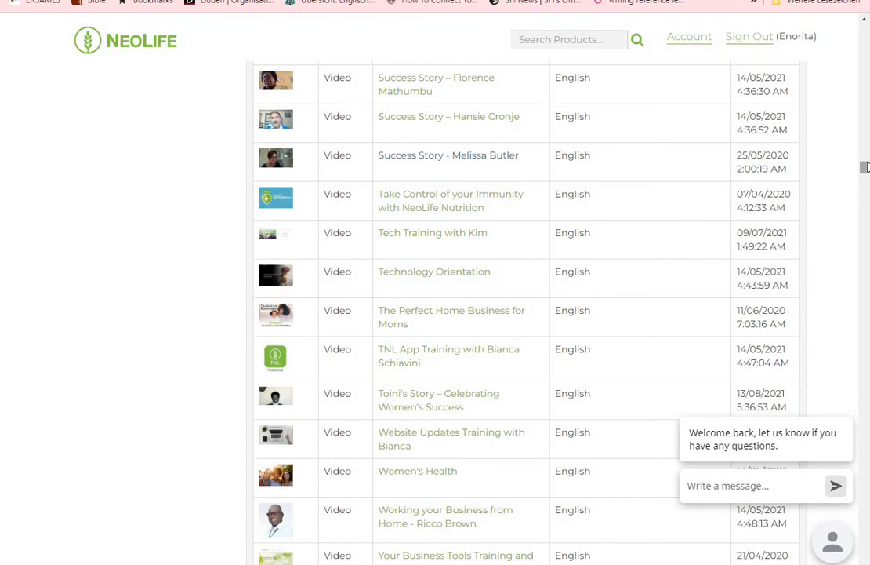
{"action": "scroll", "coordinate": [865, 178], "scroll_direction": "down", "scroll_amount": 7}
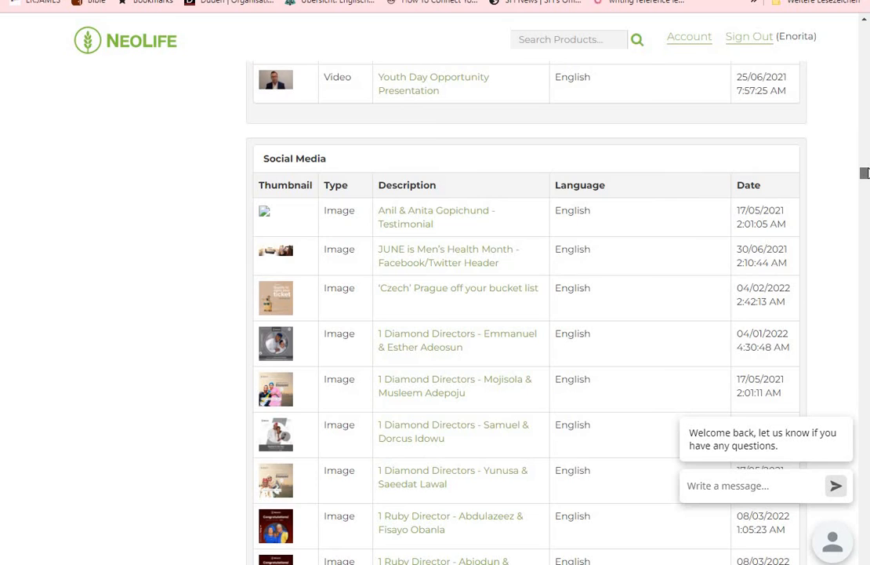
{"action": "scroll", "coordinate": [865, 173], "scroll_direction": "down", "scroll_amount": 8}
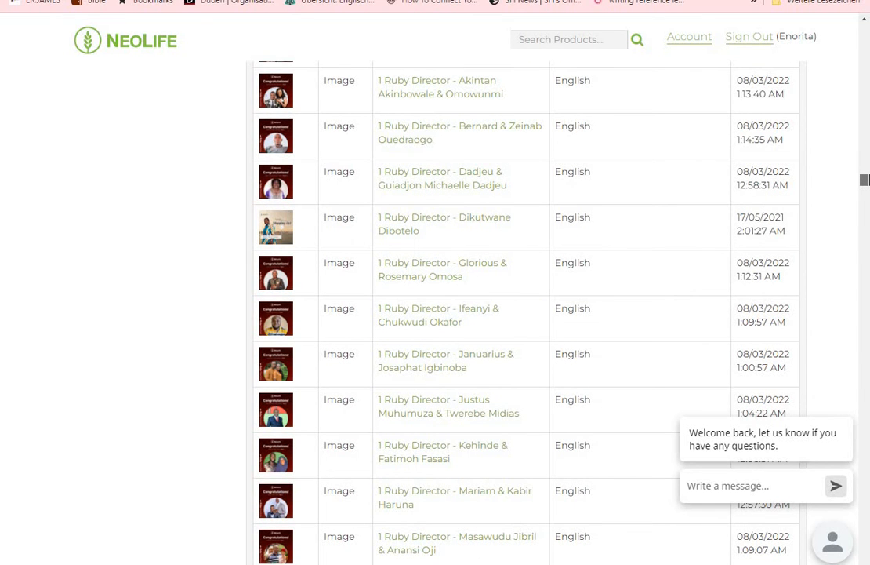
{"action": "left_click", "coordinate": [480, 224]}
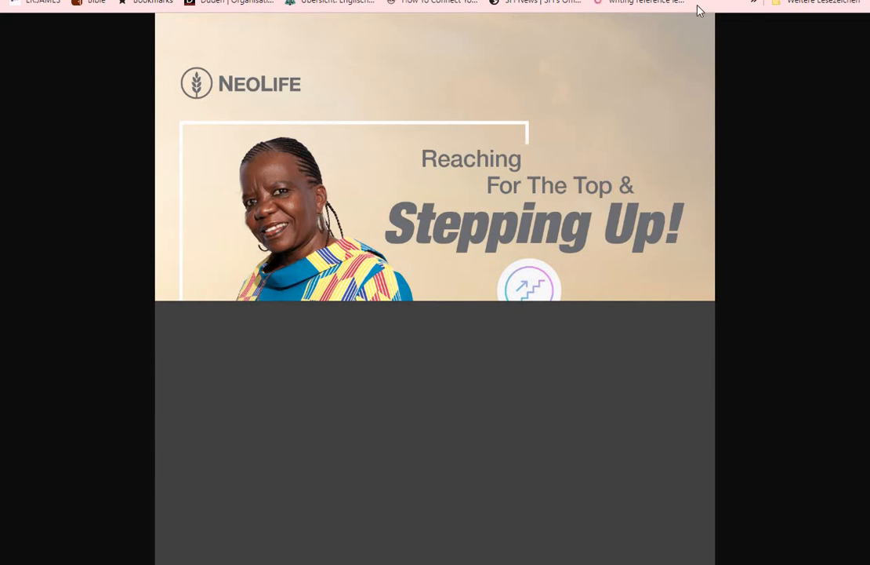
{"action": "key", "text": "alt+Left"}
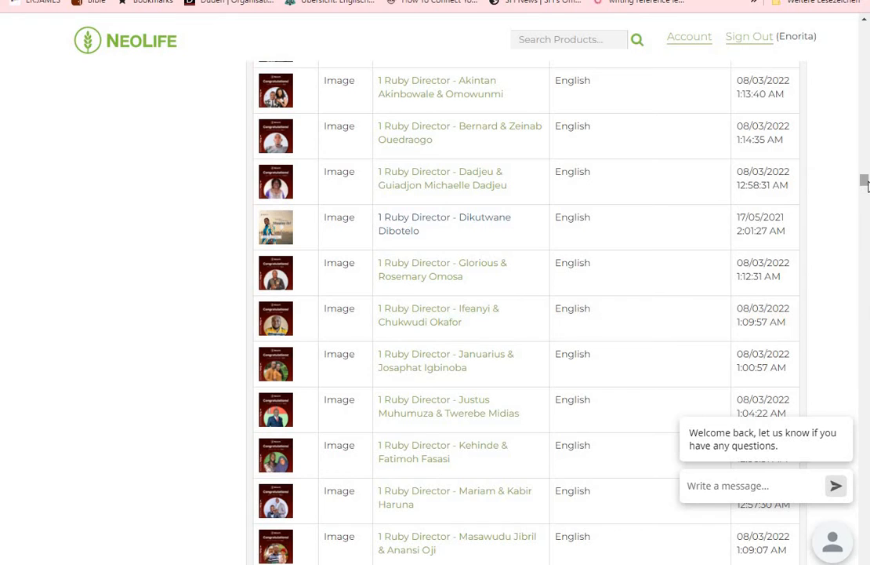
{"action": "left_click_drag", "start_coordinate": [865, 182], "coordinate": [867, 207]}
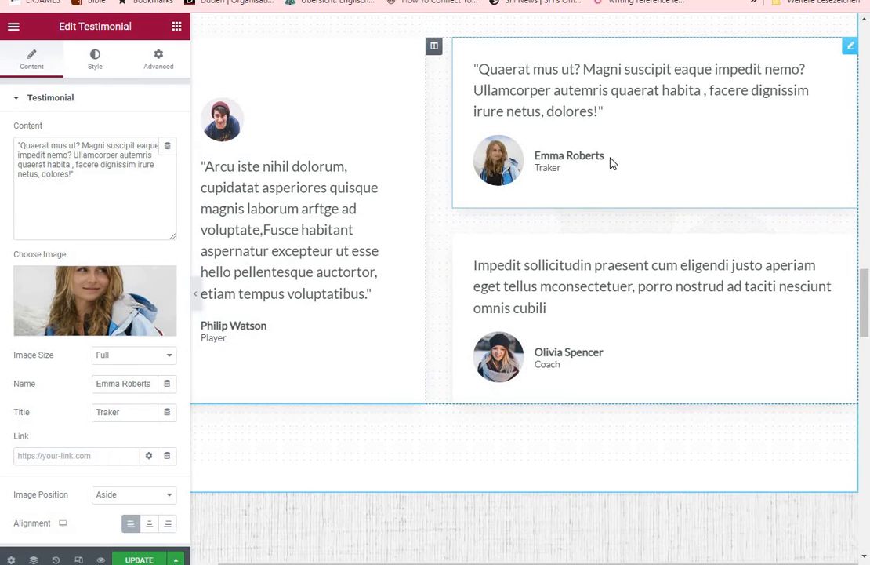
Upload image 18 from the Desktop as the new background image for the Balance YOUR GLUCOSE column
{"action": "left_click_drag", "start_coordinate": [866, 314], "coordinate": [866, 249]}
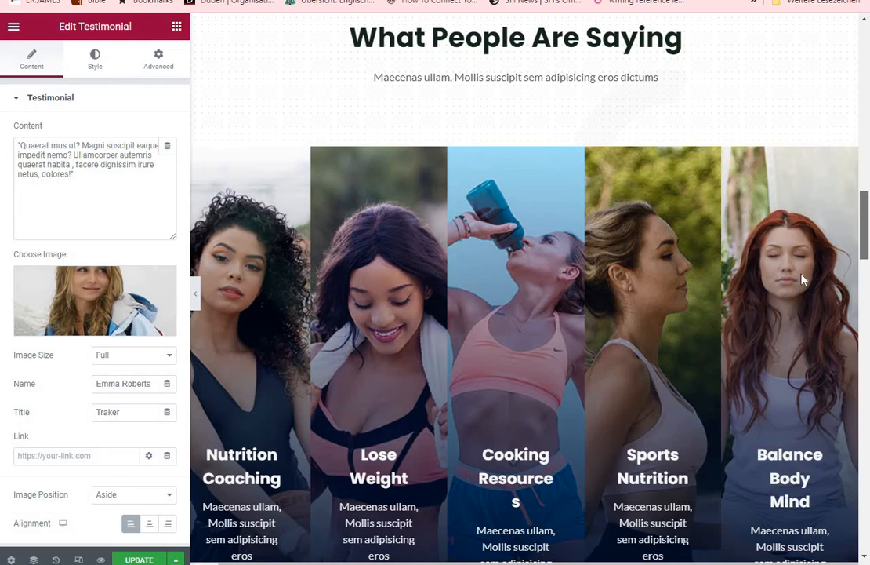
{"action": "left_click_drag", "start_coordinate": [867, 218], "coordinate": [868, 76]}
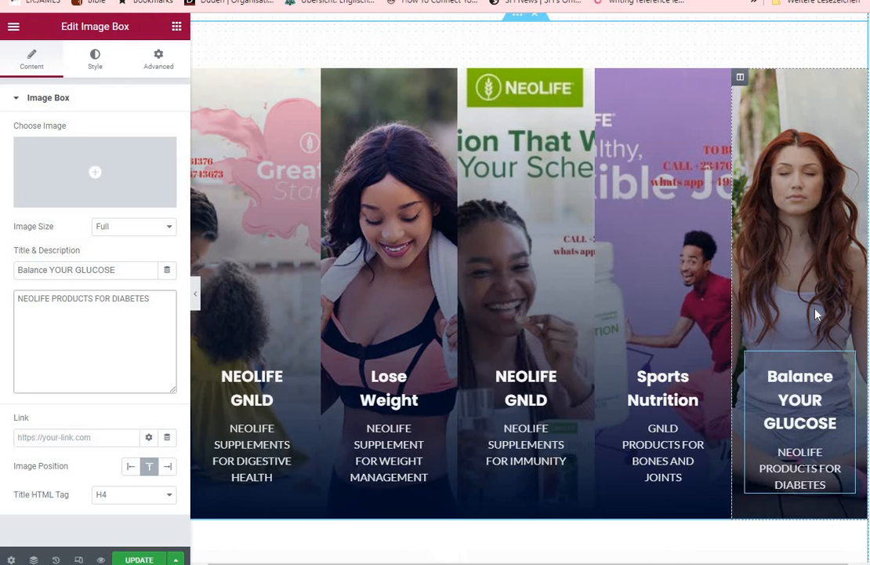
{"action": "left_click", "coordinate": [740, 81]}
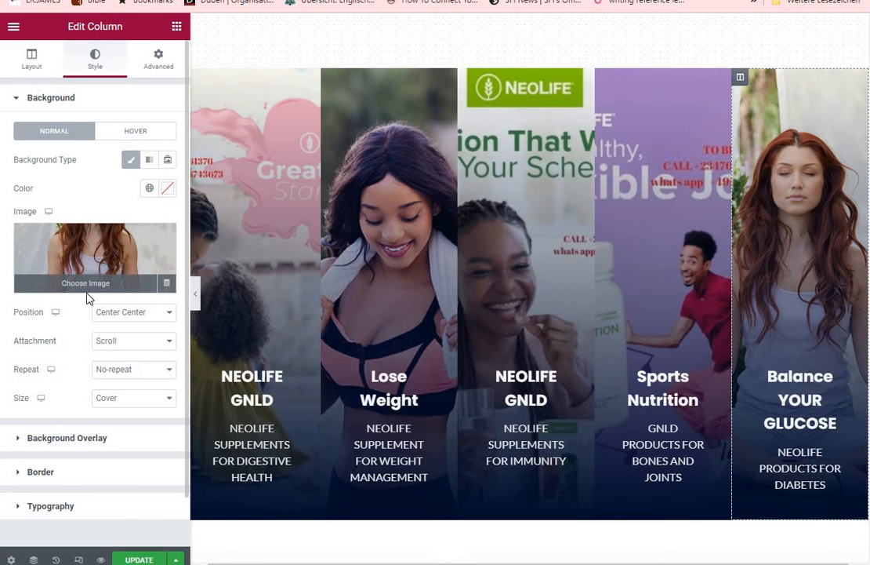
{"action": "left_click", "coordinate": [79, 286]}
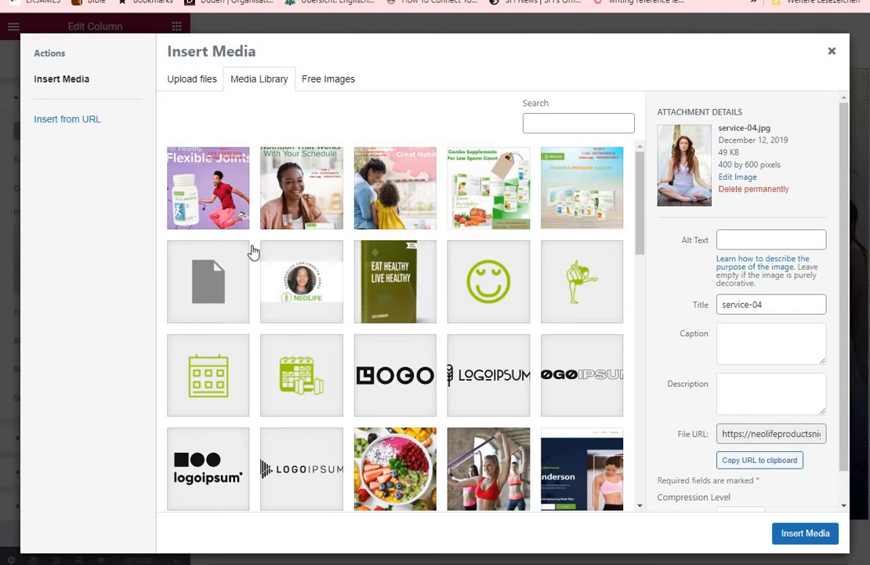
{"action": "left_click", "coordinate": [192, 80]}
{"action": "left_click", "coordinate": [501, 287]}
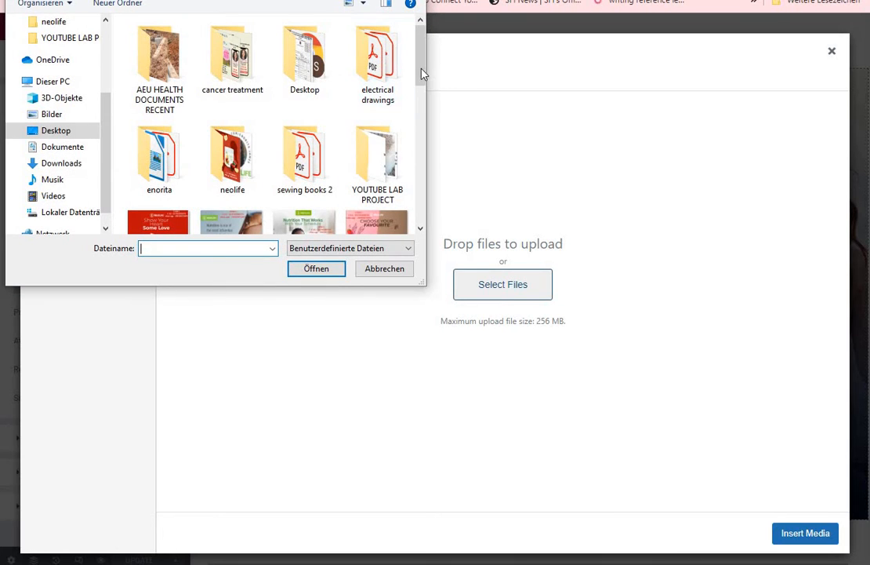
{"action": "left_click_drag", "start_coordinate": [426, 88], "coordinate": [444, 88]}
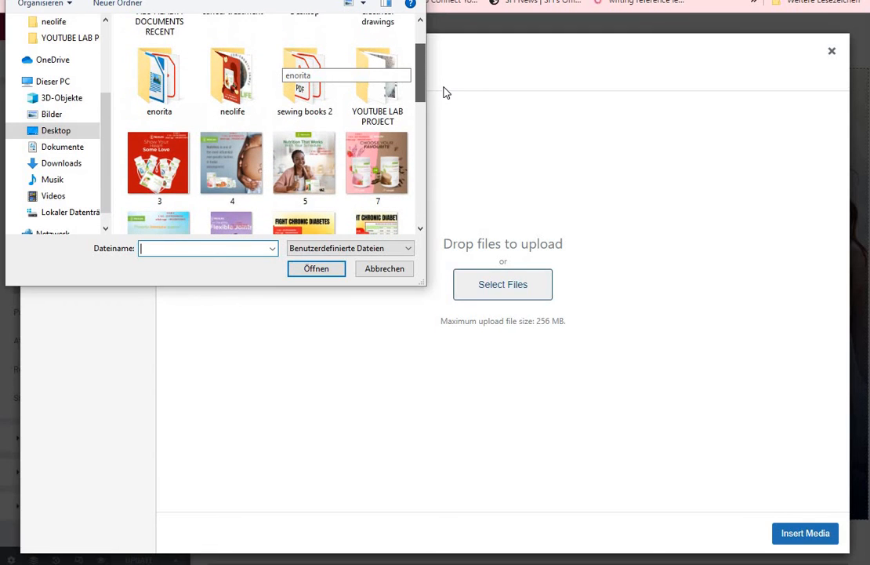
{"action": "scroll", "coordinate": [355, 173], "scroll_direction": "down", "scroll_amount": 1}
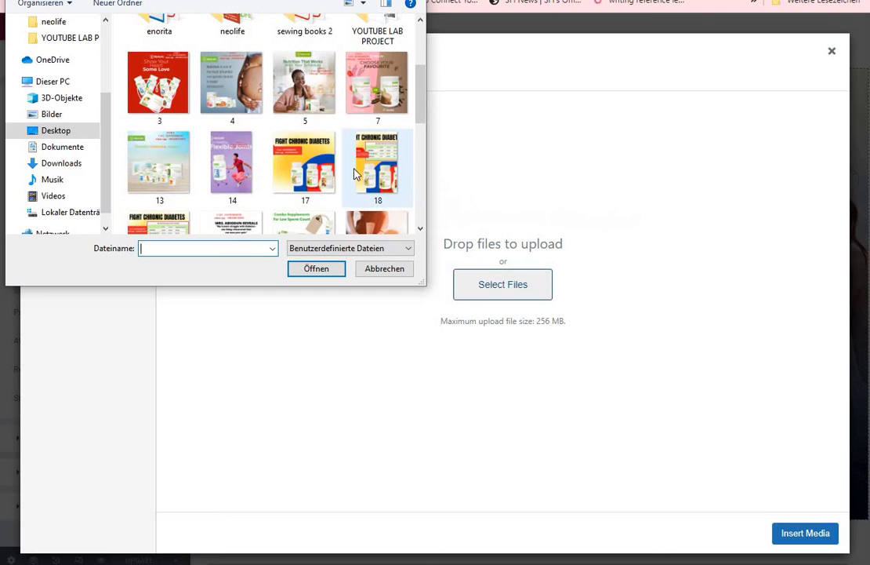
{"action": "left_click", "coordinate": [385, 192]}
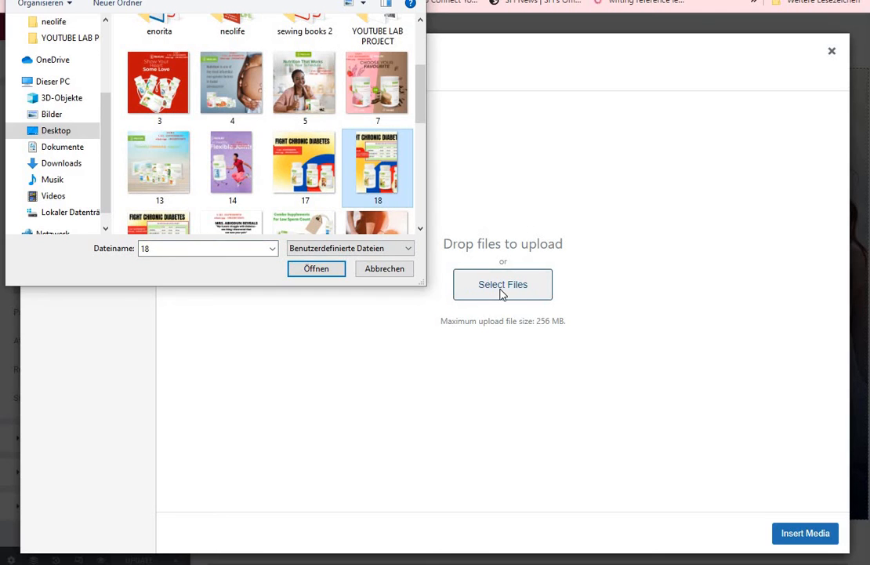
{"action": "left_click", "coordinate": [316, 272]}
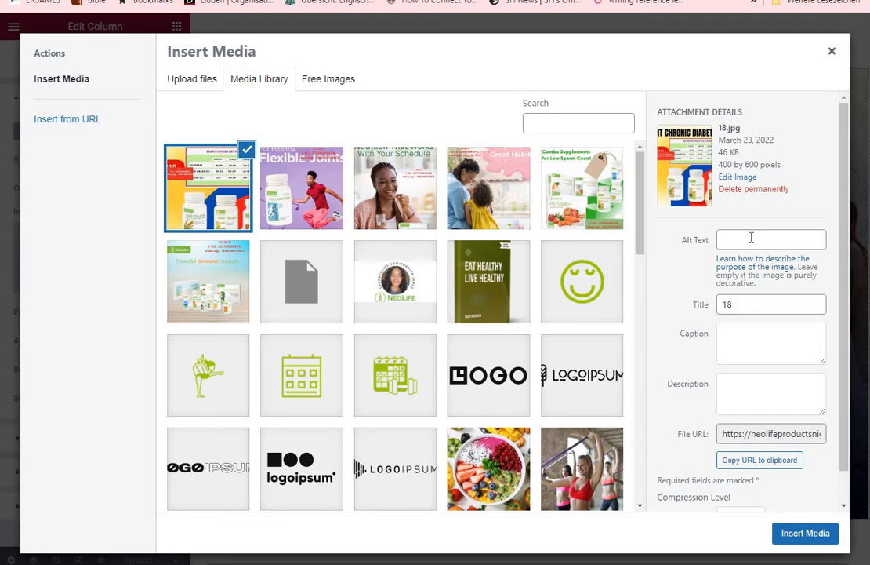
Set the alt text of image 18 to GNLD NEOLIFE PRODUCT FOR GLUCOSE BALANCE
{"action": "left_click", "coordinate": [744, 242]}
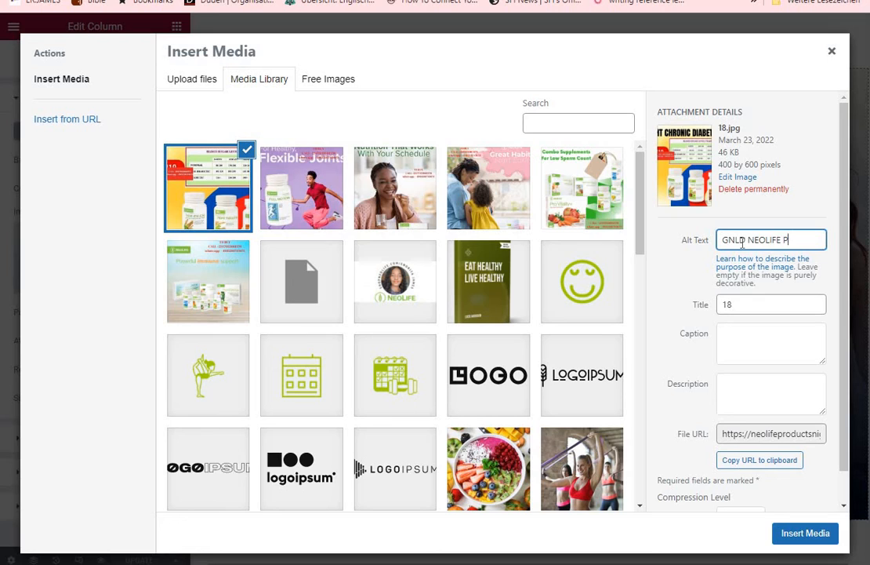
{"action": "type", "text": "T"}
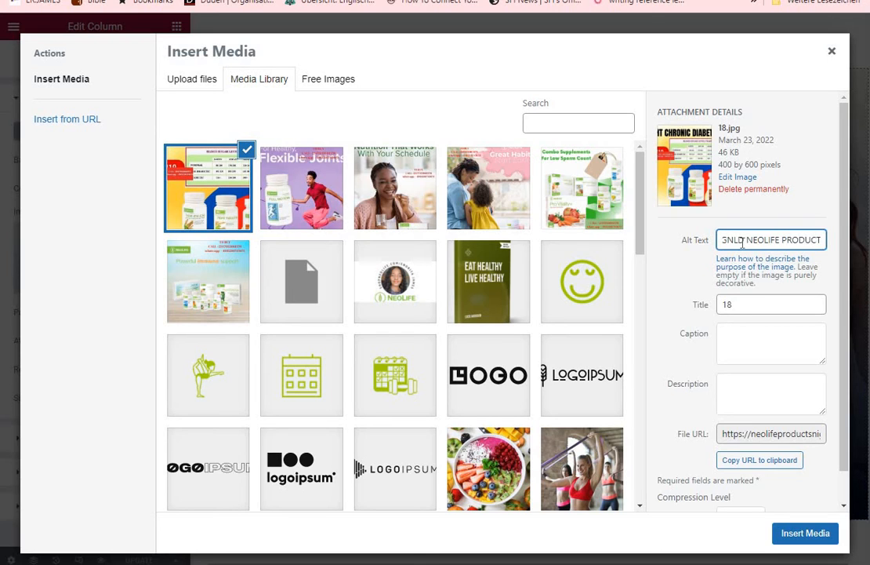
{"action": "type", "text": " FOR G"}
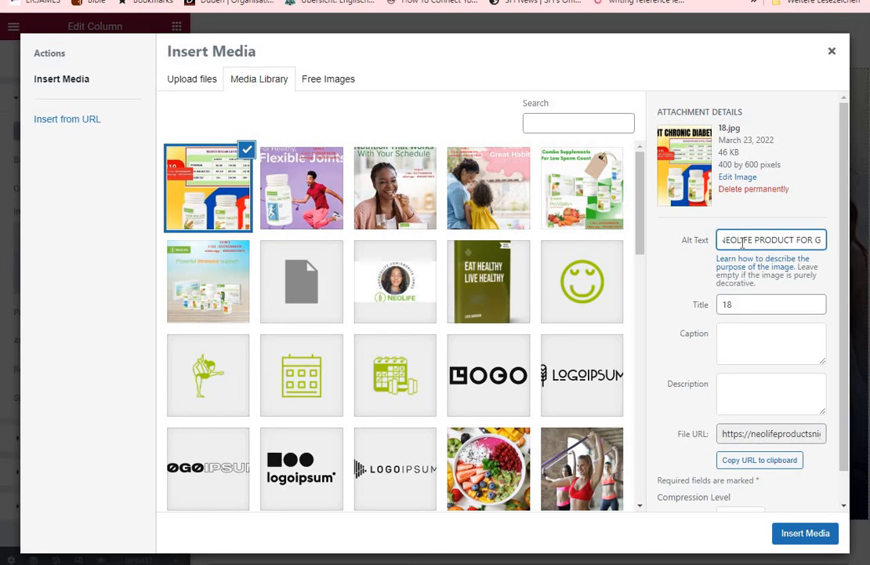
{"action": "type", "text": "LUCO"}
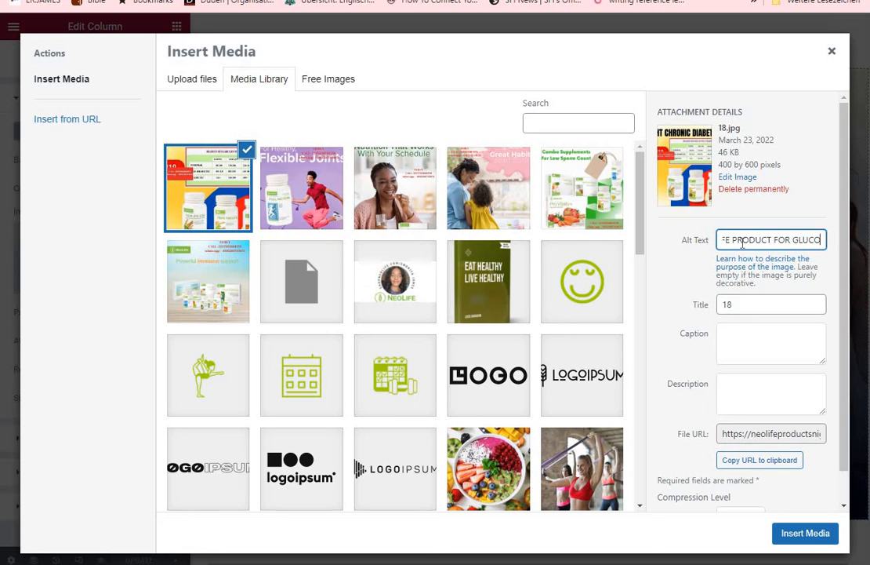
{"action": "type", "text": "SE BA"}
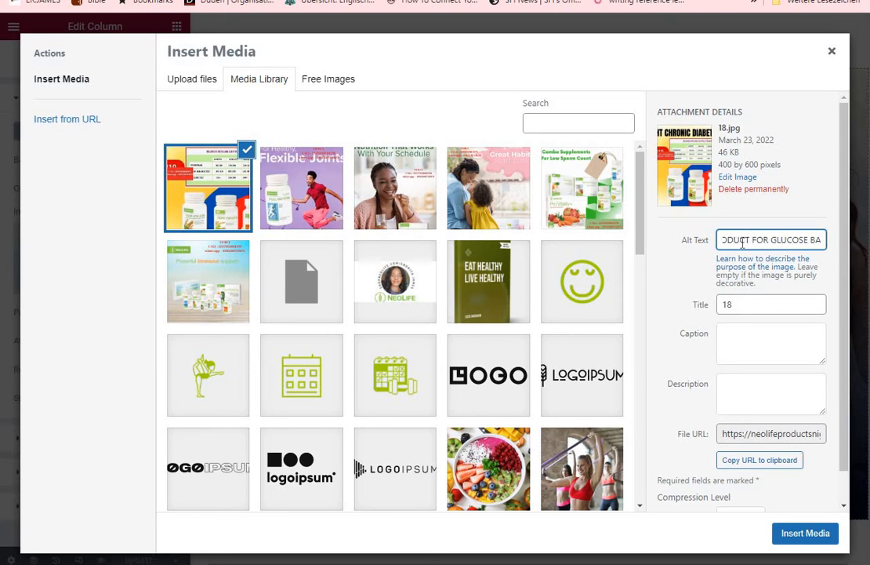
{"action": "type", "text": "LANCE"}
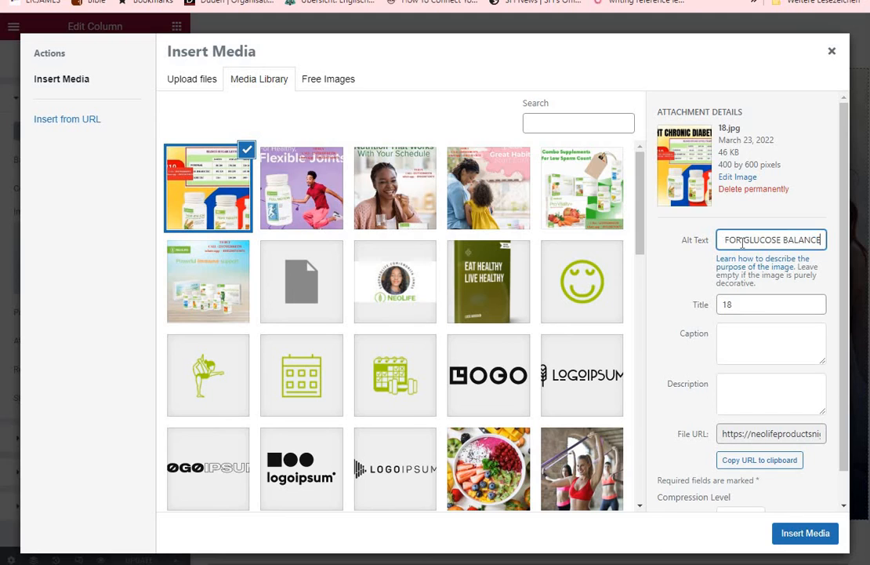
Replace the title of image 18 with a copy of its alt text, GNLD NEOLIFE PRODUCT FOR GLUCOSE BALANCE
{"action": "double_click", "coordinate": [728, 306]}
{"action": "key", "text": "BackSpace"}
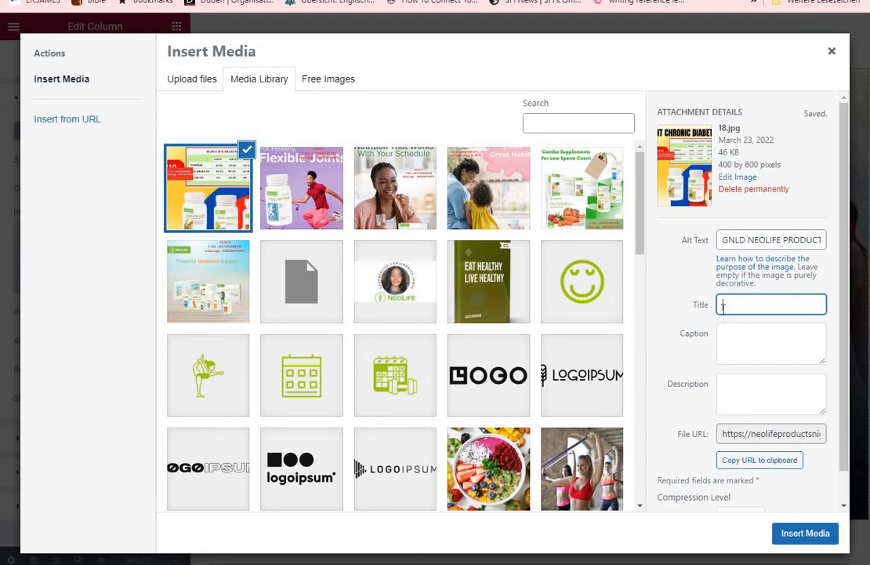
{"action": "left_click", "coordinate": [823, 239]}
{"action": "key", "text": "shift+Left"}
{"action": "key", "text": "shift+Left"}
{"action": "key", "text": "shift+Left"}
{"action": "key", "text": "shift+Left"}
{"action": "key", "text": "shift+Left"}
{"action": "key", "text": "shift+Left"}
{"action": "key", "text": "shift+Left"}
{"action": "key", "text": "shift+Left"}
{"action": "key", "text": "shift+Left"}
{"action": "key", "text": "shift+Left"}
{"action": "key", "text": "shift+Left"}
{"action": "key", "text": "shift+Left"}
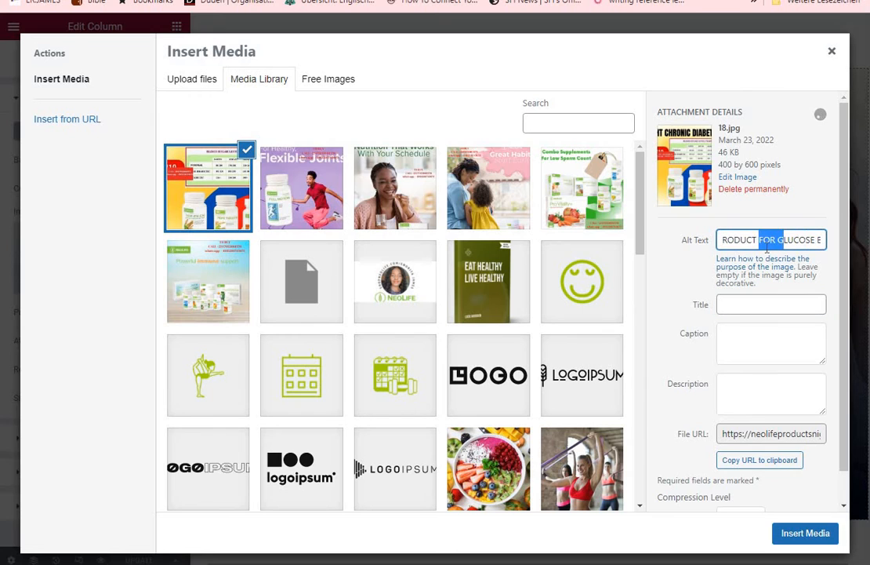
{"action": "left_click_drag", "start_coordinate": [823, 239], "coordinate": [768, 250]}
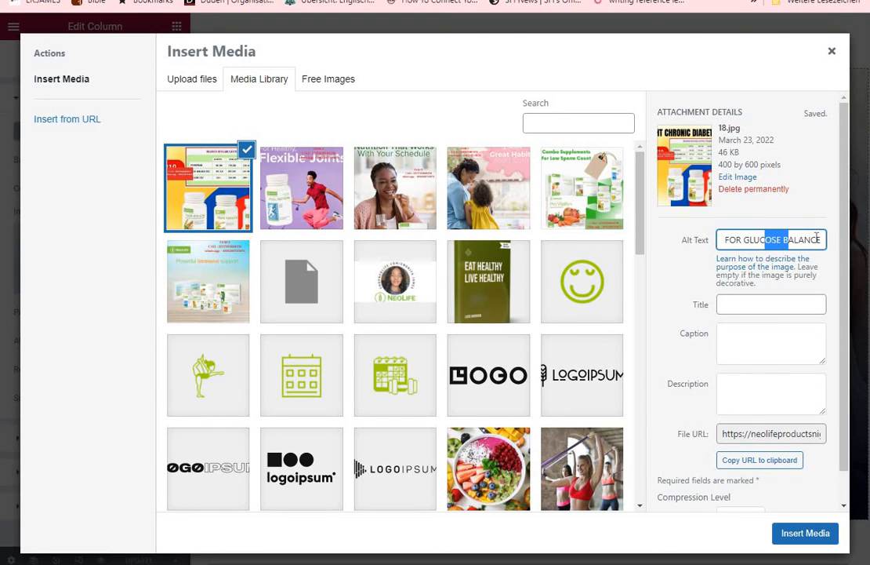
{"action": "left_click", "coordinate": [823, 240]}
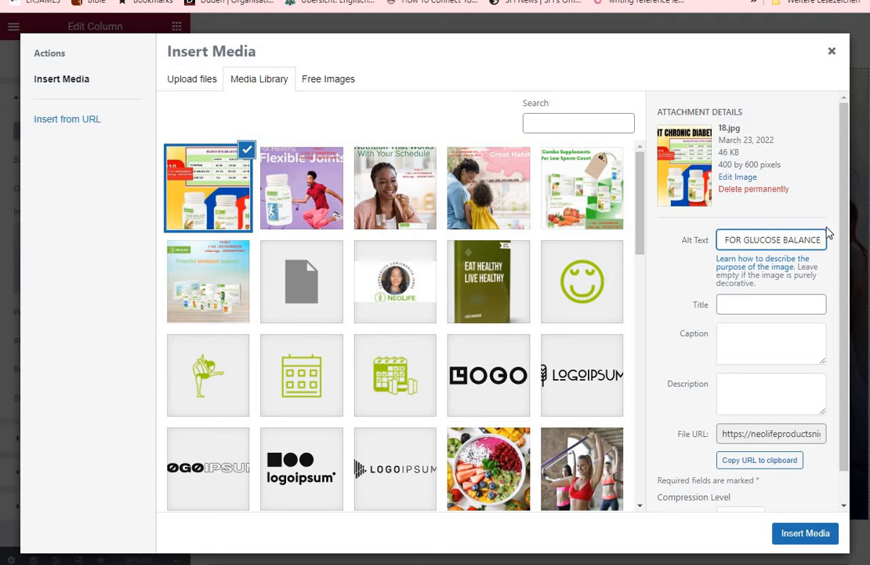
{"action": "left_click", "coordinate": [794, 240], "text": "shift"}
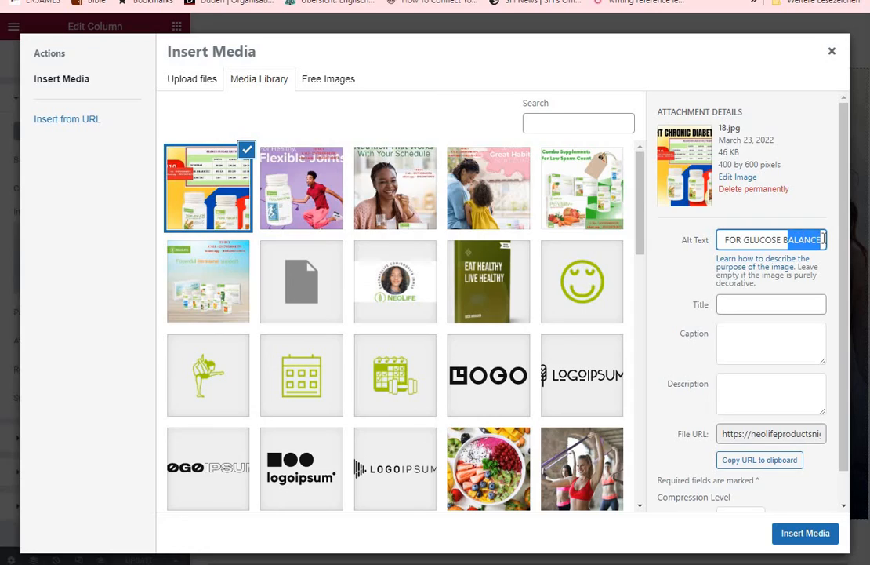
{"action": "left_click_drag", "start_coordinate": [817, 240], "coordinate": [750, 244]}
{"action": "left_click", "coordinate": [805, 242]}
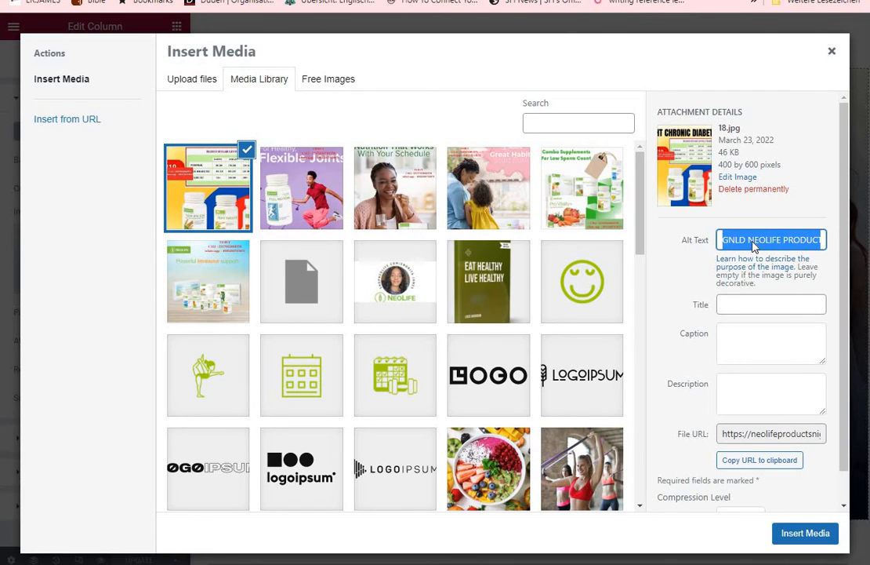
{"action": "right_click", "coordinate": [752, 246]}
{"action": "left_click", "coordinate": [514, 284]}
{"action": "right_click", "coordinate": [738, 305]}
{"action": "left_click", "coordinate": [655, 403]}
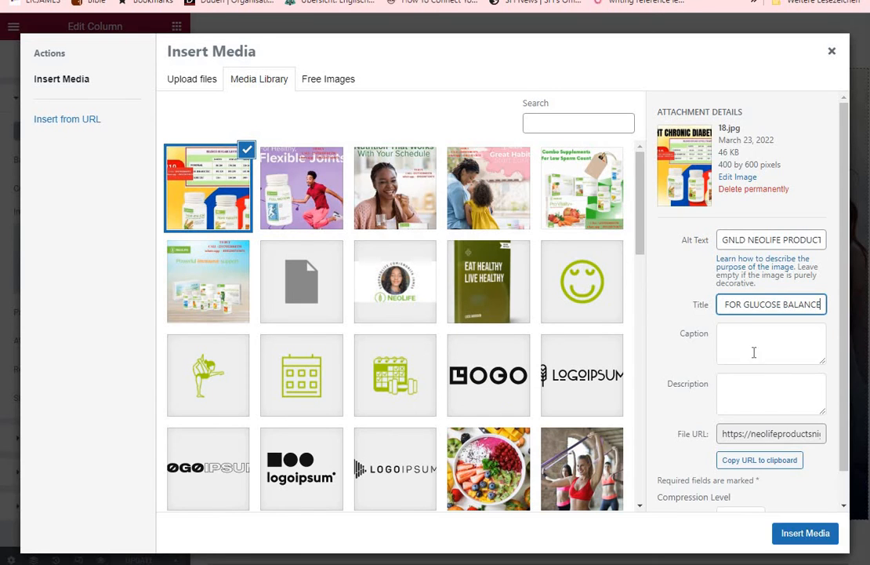
Paste GNLD NEOLIFE PRODUCT FOR GLUCOSE BALANCE as caption and description of image 18, and insert it as the column background
{"action": "right_click", "coordinate": [754, 350]}
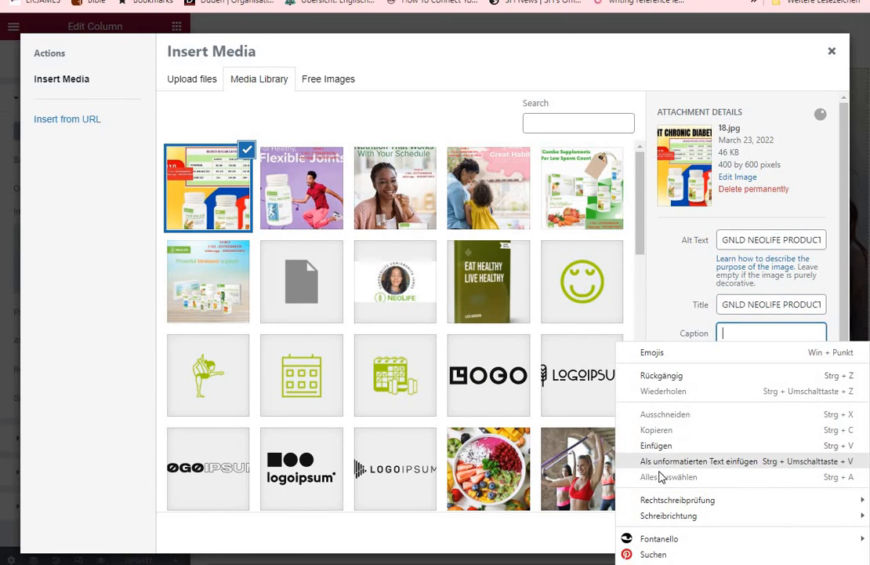
{"action": "left_click", "coordinate": [657, 447]}
{"action": "right_click", "coordinate": [754, 398]}
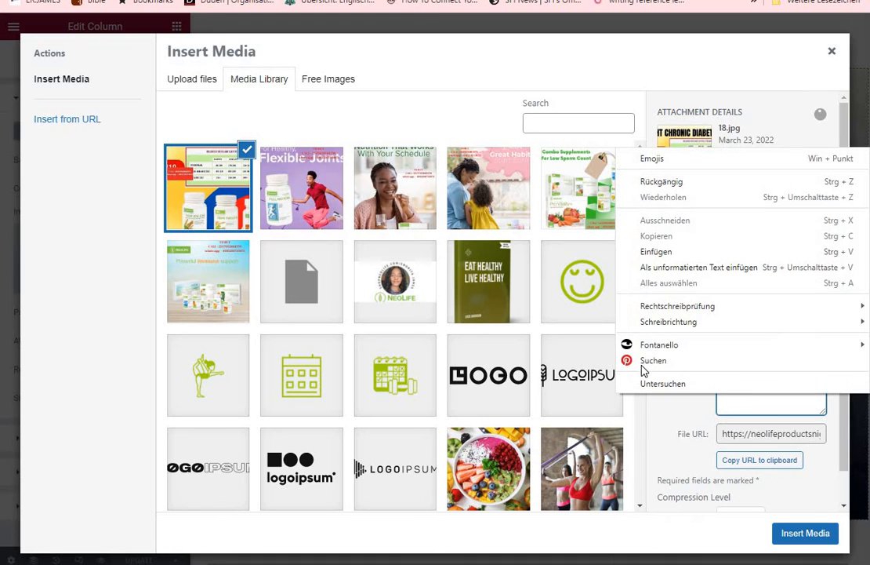
{"action": "left_click", "coordinate": [657, 251]}
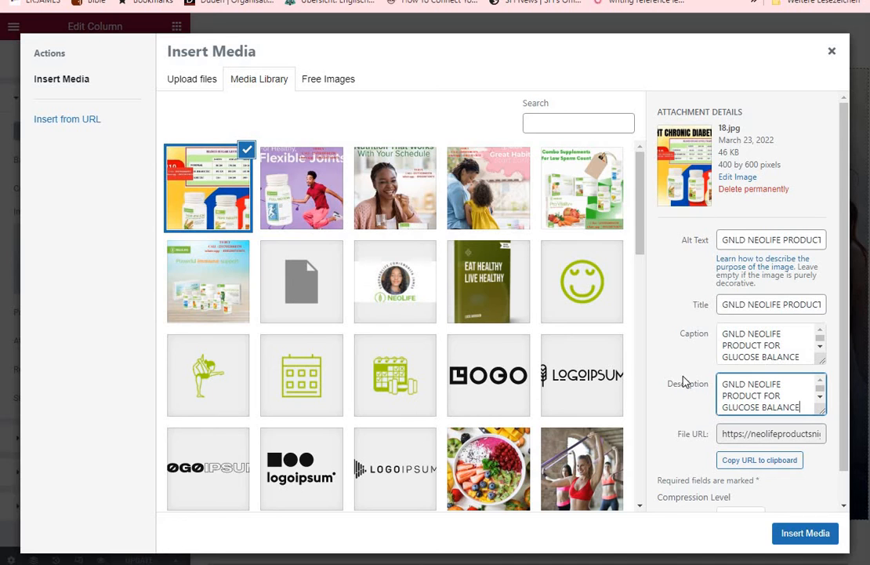
{"action": "left_click", "coordinate": [800, 538]}
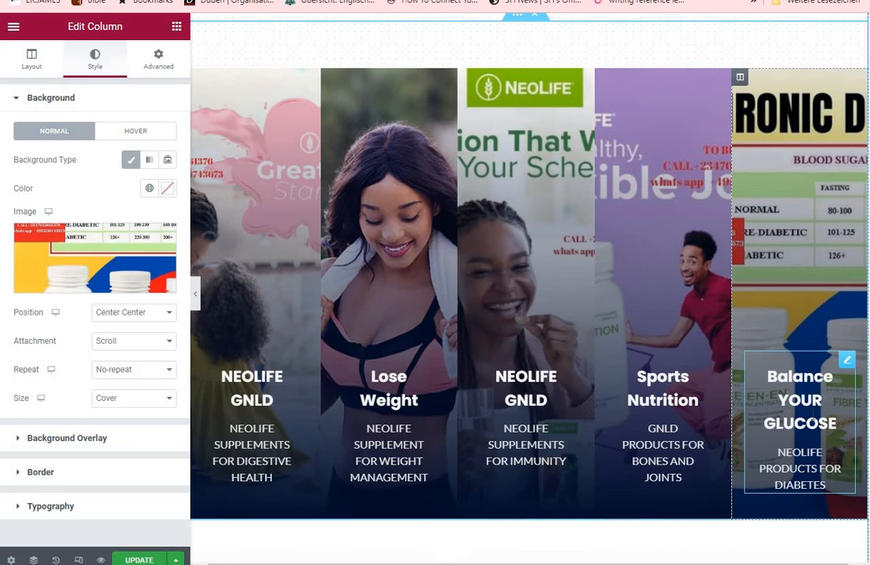
Link the Balance YOUR GLUCOSE image box to the Specialty category page of the NeoLife shop
{"action": "left_click", "coordinate": [812, 423]}
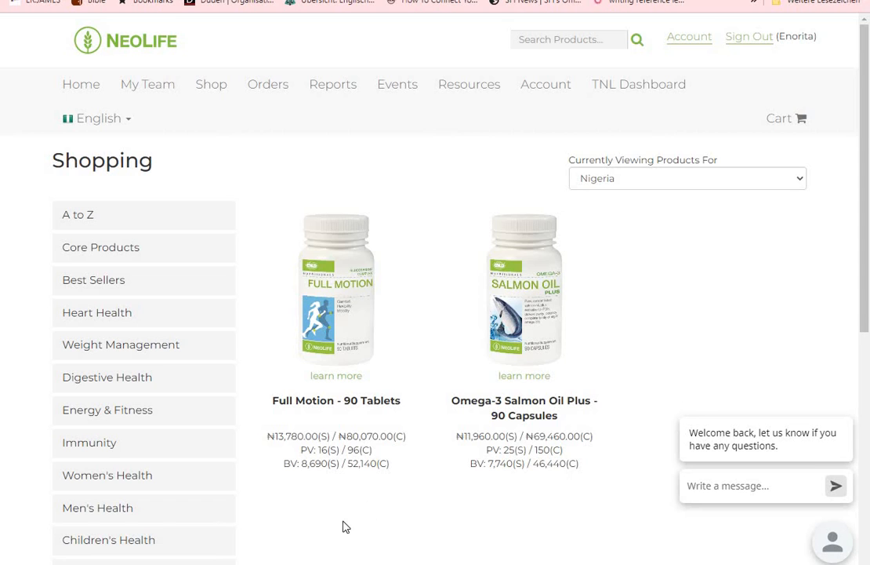
{"action": "mouse_move", "coordinate": [868, 300]}
{"action": "left_mouse_down"}
{"action": "mouse_move", "coordinate": [868, 465]}
{"action": "mouse_move", "coordinate": [868, 456]}
{"action": "left_mouse_up"}
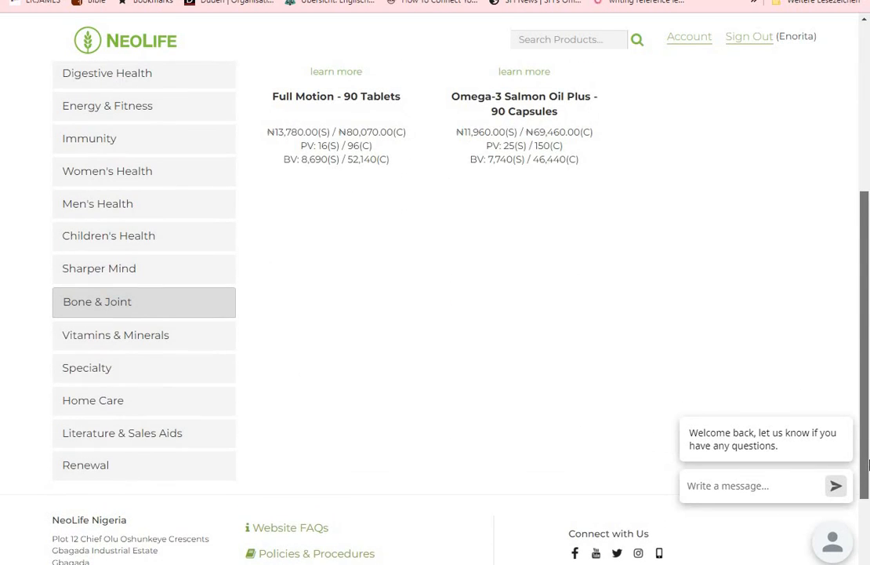
{"action": "left_click", "coordinate": [86, 380]}
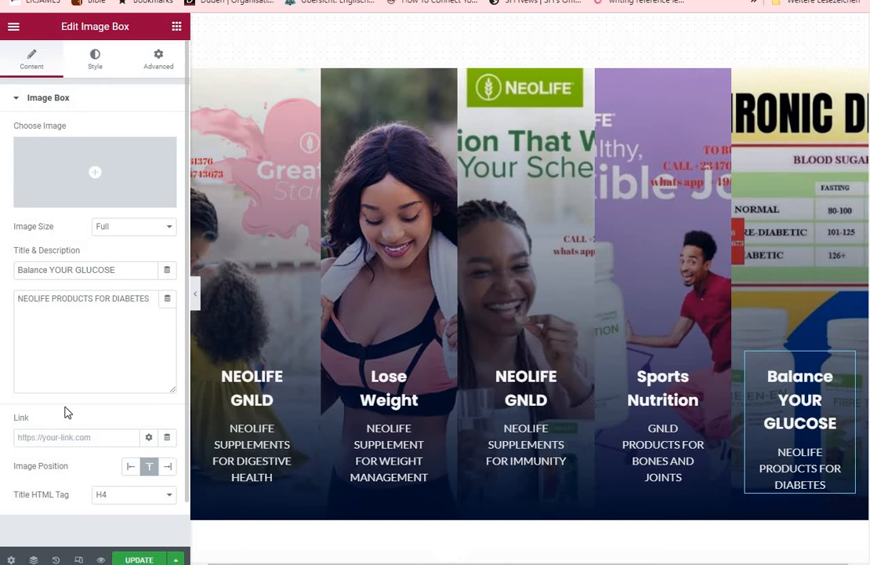
{"action": "right_click", "coordinate": [22, 439]}
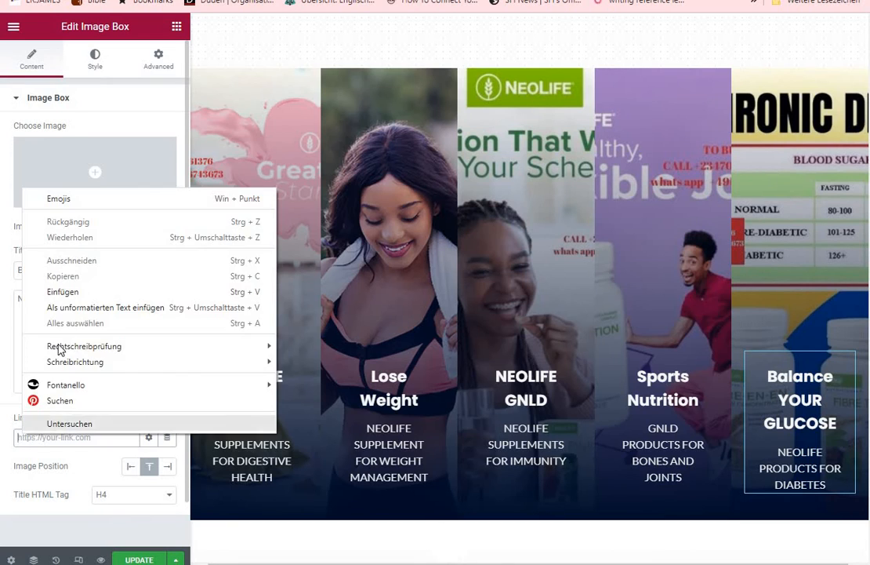
{"action": "left_click", "coordinate": [66, 290]}
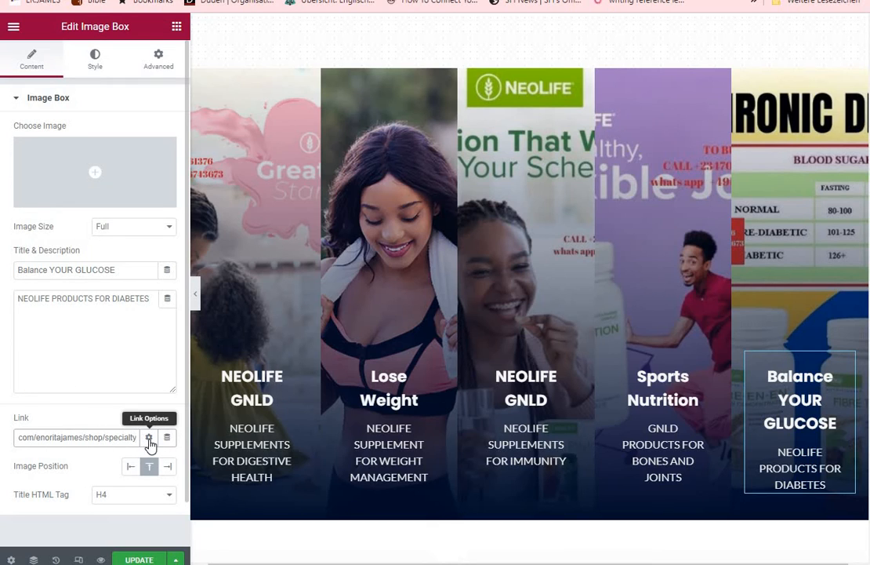
Make the Balance YOUR GLUCOSE link open in a new window, dismiss the Facebook notification, and update the page
{"action": "left_click", "coordinate": [147, 441]}
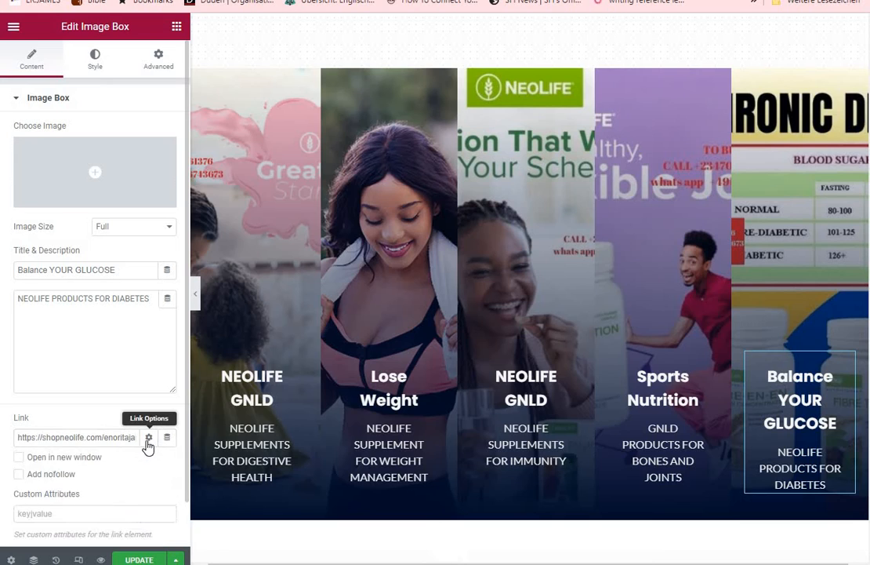
{"action": "left_click", "coordinate": [18, 460]}
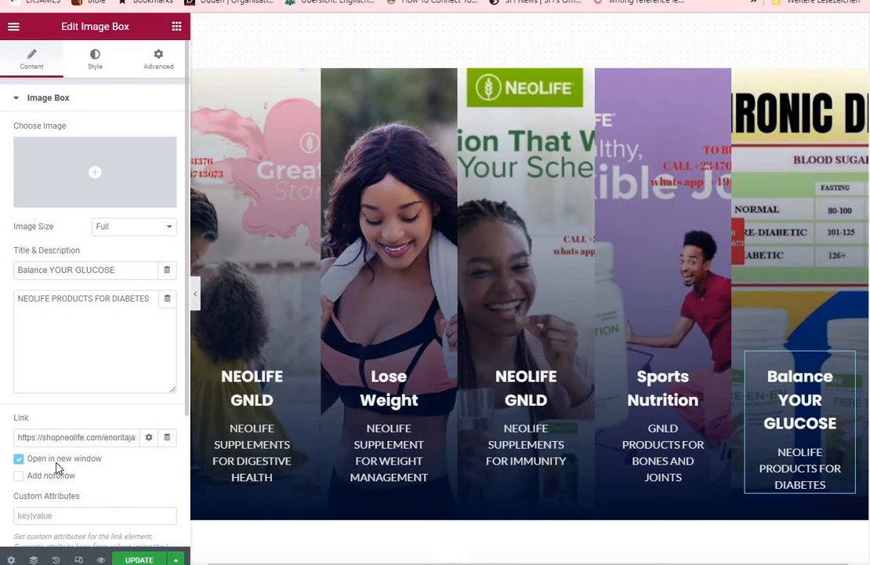
{"action": "left_click", "coordinate": [148, 439]}
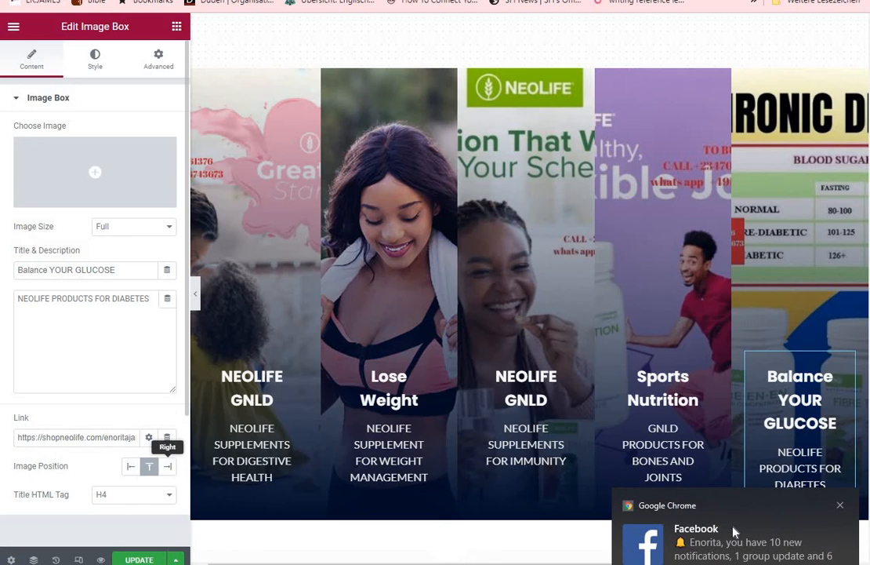
{"action": "left_click", "coordinate": [839, 505]}
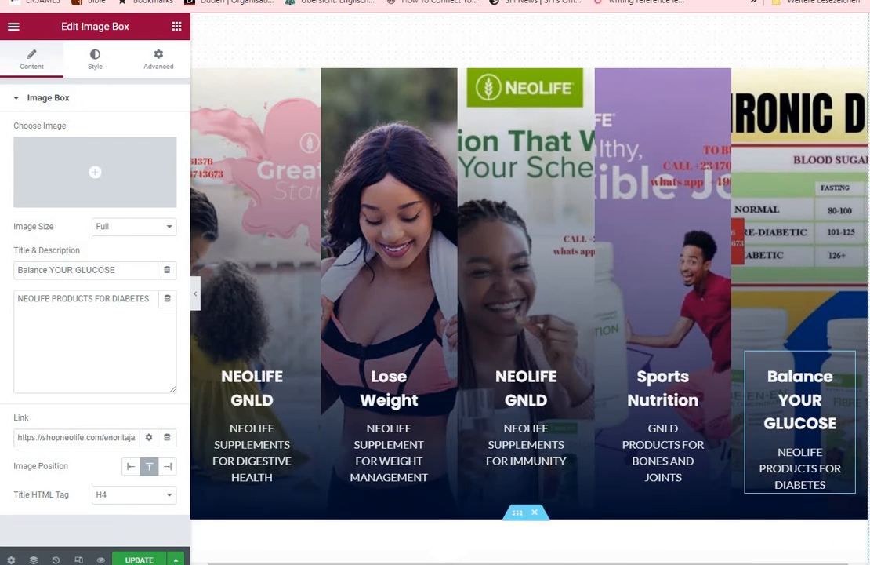
{"action": "left_click", "coordinate": [142, 560]}
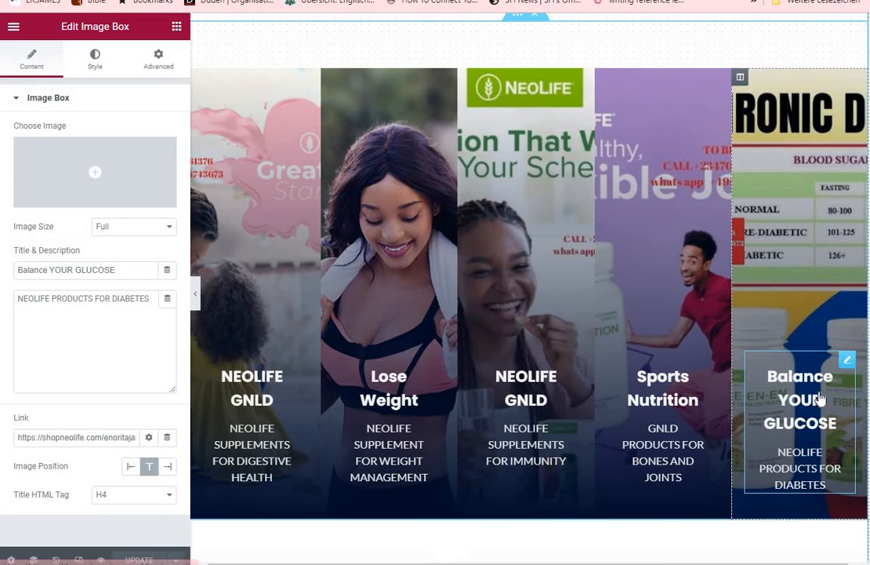
Review the testimonials and the NEOLIFE GNLD Health & Nutrition Articles section further down the homepage
{"action": "scroll", "coordinate": [868, 329], "scroll_direction": "down", "scroll_amount": 6}
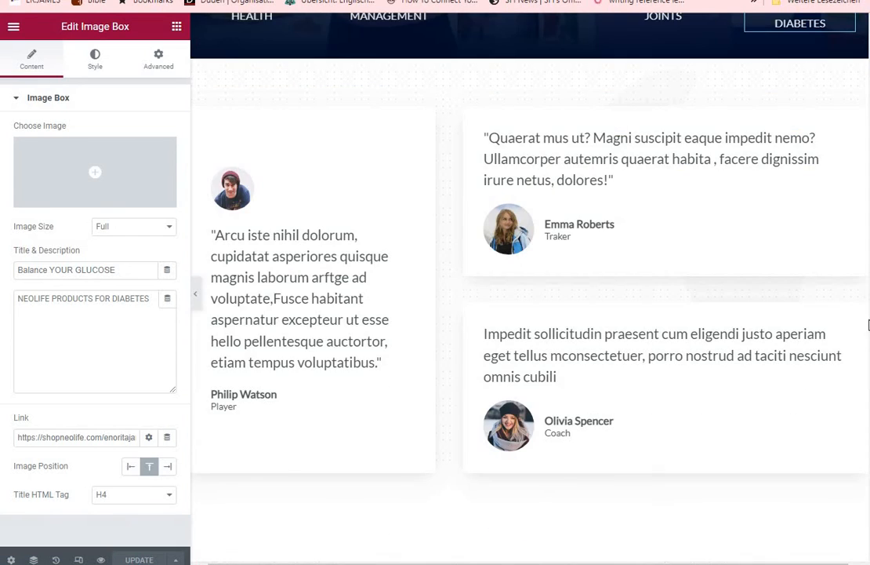
{"action": "mouse_move", "coordinate": [868, 330]}
{"action": "left_mouse_down"}
{"action": "mouse_move", "coordinate": [869, 115]}
{"action": "mouse_move", "coordinate": [869, 454]}
{"action": "mouse_move", "coordinate": [868, 313]}
{"action": "left_mouse_up"}
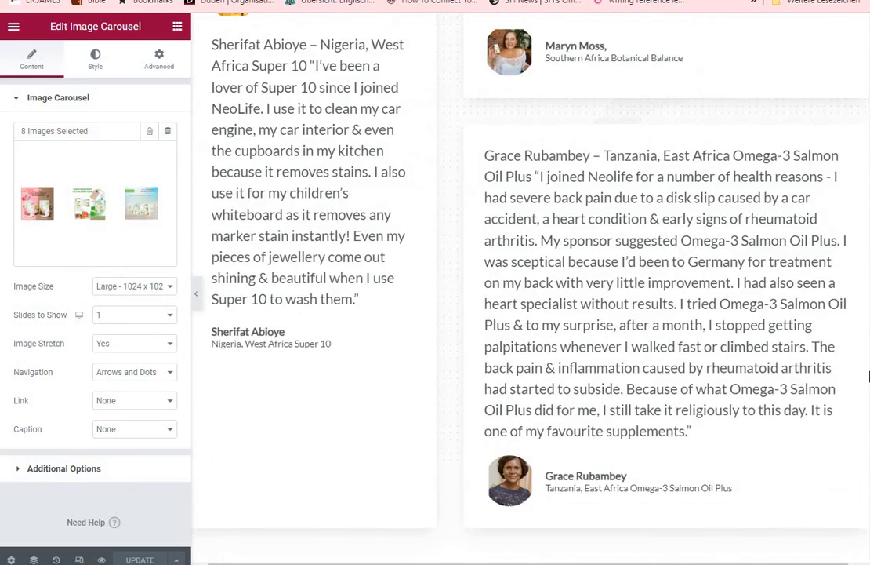
{"action": "mouse_move", "coordinate": [869, 376]}
{"action": "left_mouse_down"}
{"action": "mouse_move", "coordinate": [869, 451]}
{"action": "mouse_move", "coordinate": [868, 434]}
{"action": "left_mouse_up"}
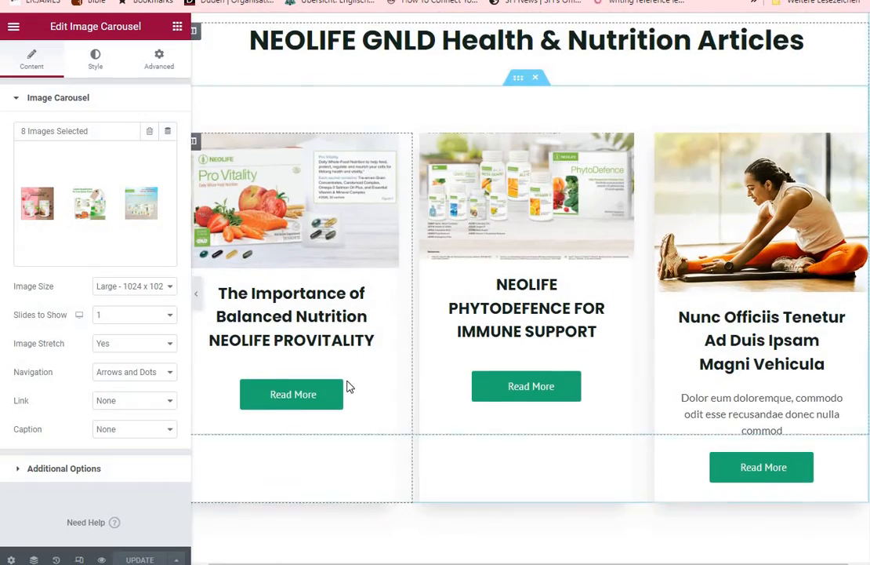
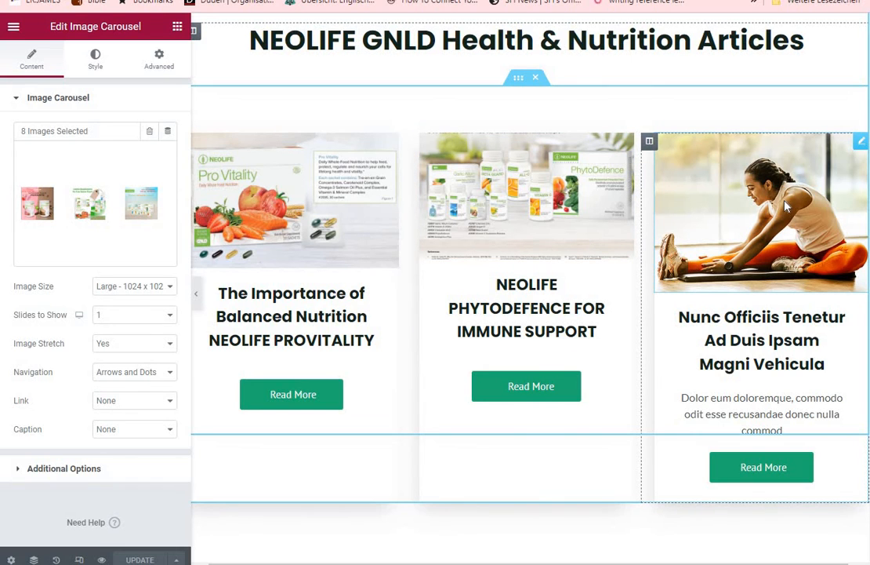
Upload NEOLIFE-BOTANICAL-BALANCE.png as the replacement for the stretching woman photo in the third article card
{"action": "left_click", "coordinate": [682, 179]}
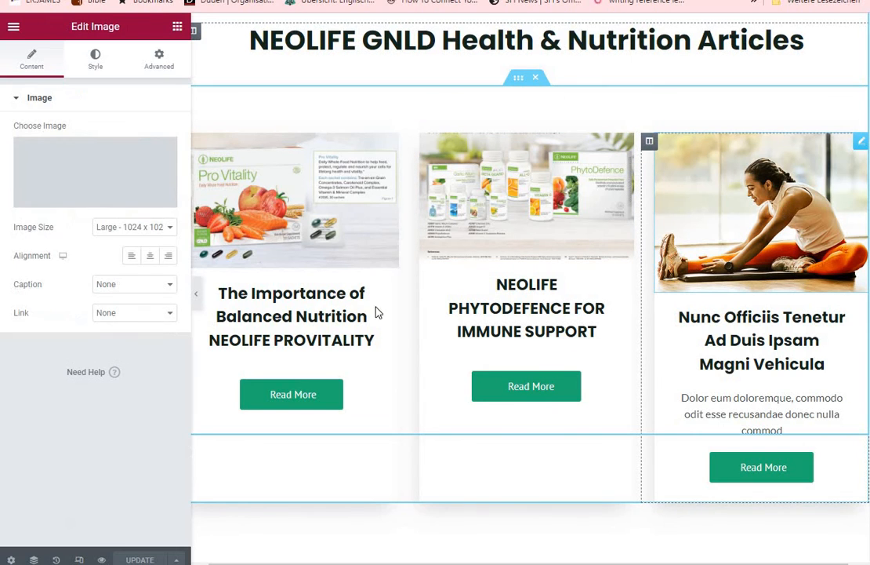
{"action": "left_click", "coordinate": [76, 202]}
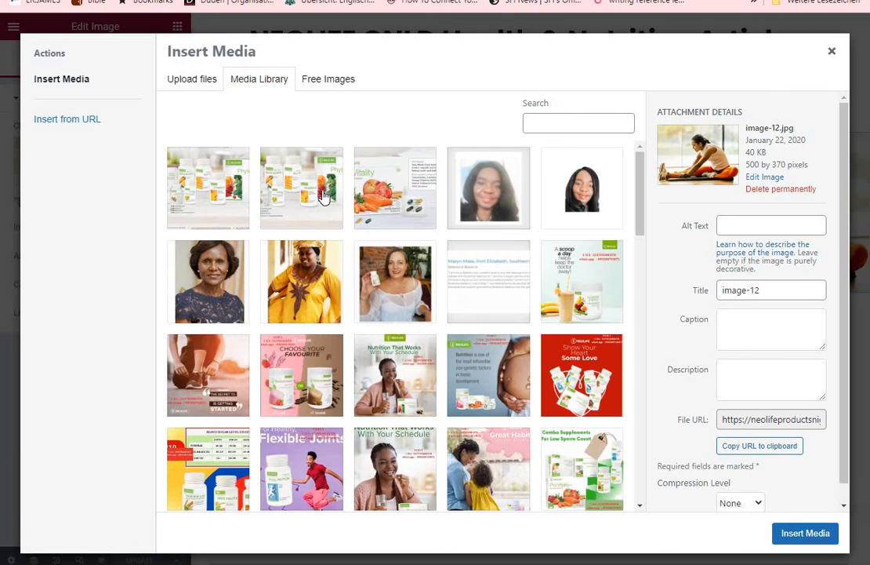
{"action": "left_click", "coordinate": [189, 87]}
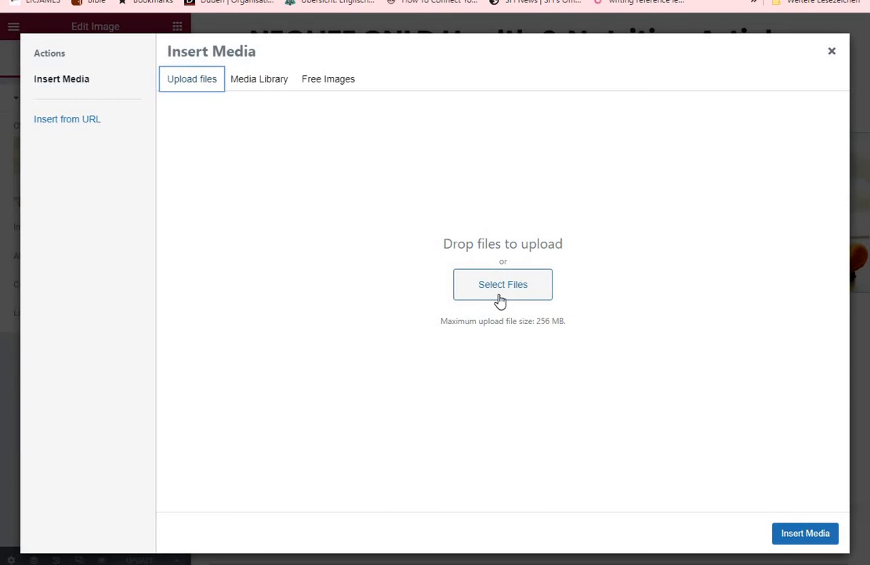
{"action": "left_click", "coordinate": [498, 292]}
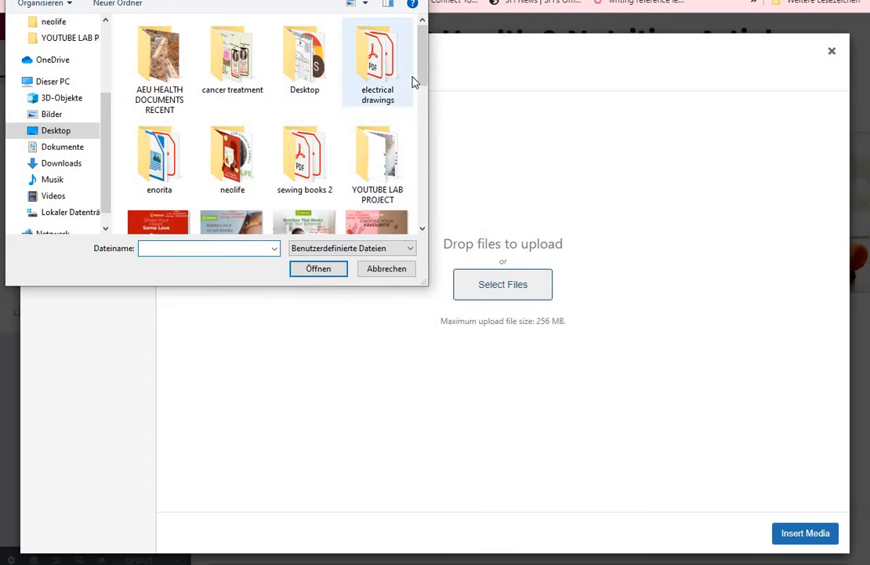
{"action": "left_click_drag", "start_coordinate": [426, 81], "coordinate": [447, 179]}
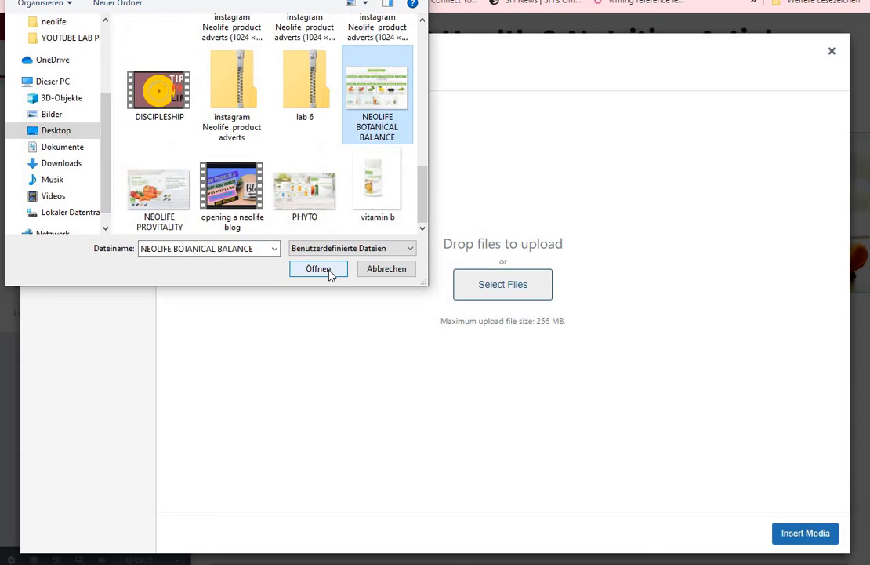
{"action": "left_click", "coordinate": [330, 272]}
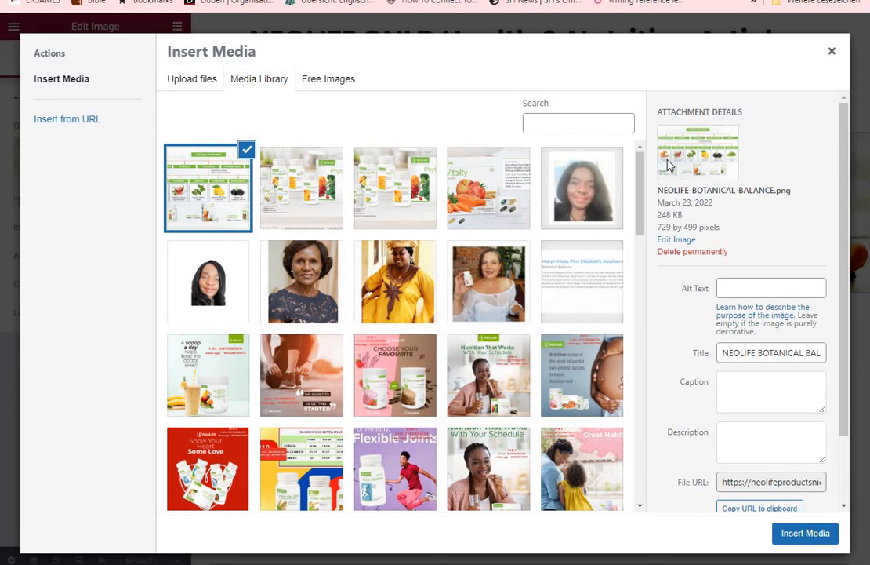
Enter NEOLIFE BOTANICAL BALANCE FOR GLUCOSE CONTROL as the image's alt text, caption and description, and insert it into the third article card
{"action": "left_click", "coordinate": [738, 292]}
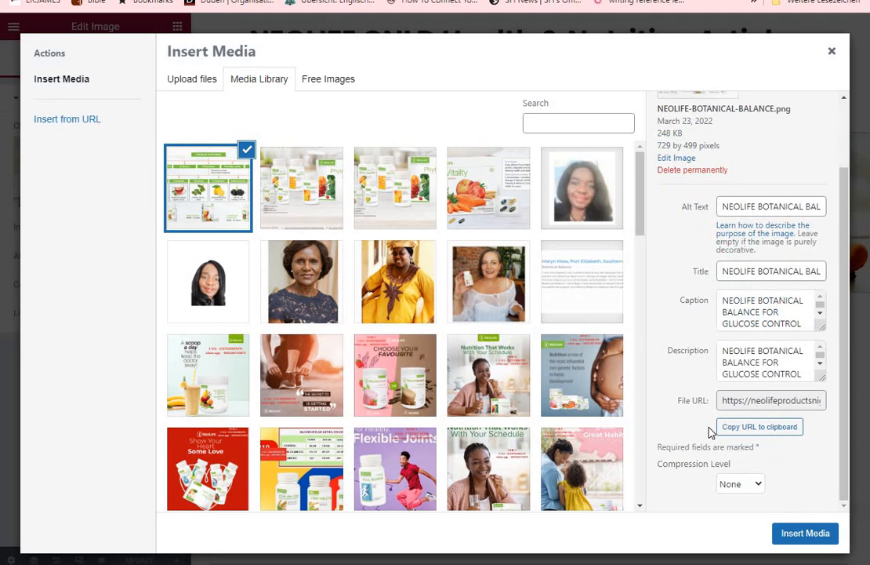
{"action": "left_click", "coordinate": [800, 534]}
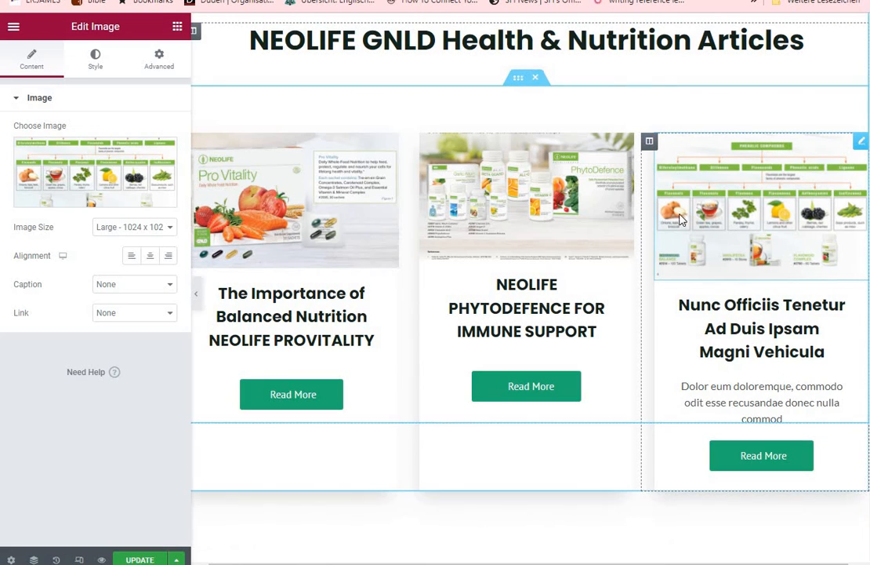
Retitle the third article's image box NEOLIFE BOTANICAL BALANCE FOR GLUCOSE CONTROL and delete its placeholder description
{"action": "left_click", "coordinate": [740, 350]}
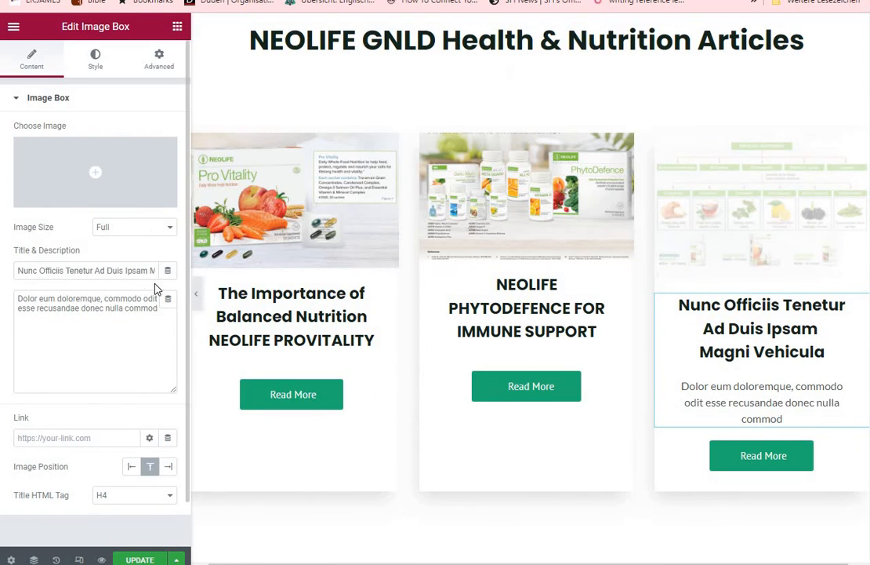
{"action": "triple_click", "coordinate": [92, 272]}
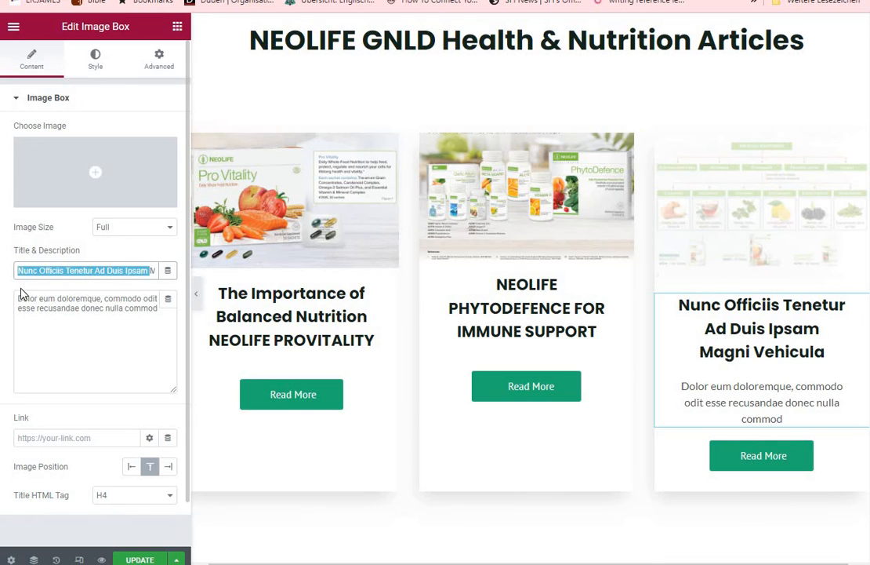
{"action": "key", "text": "BackSpace"}
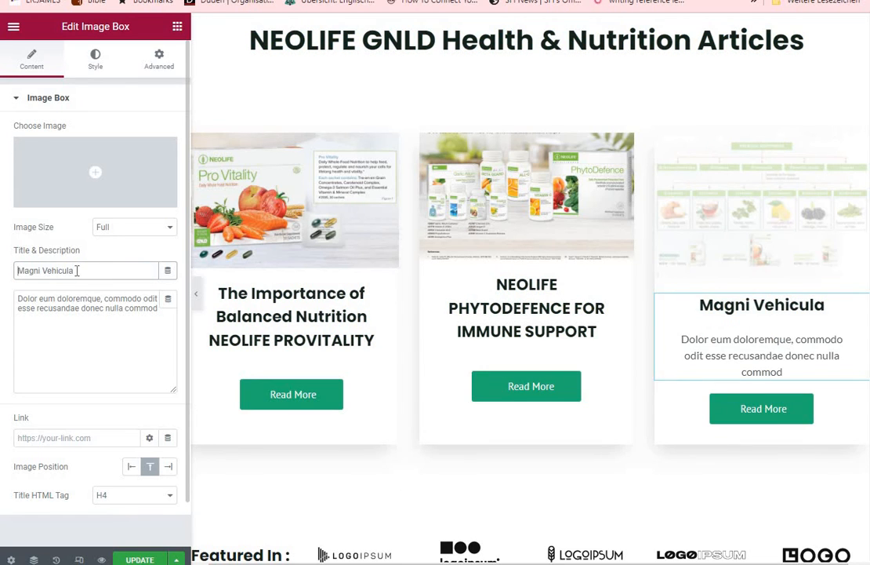
{"action": "key", "text": "BackSpace"}
{"action": "key", "text": "BackSpace"}
{"action": "key", "text": "BackSpace"}
{"action": "key", "text": "BackSpace"}
{"action": "key", "text": "BackSpace"}
{"action": "key", "text": "BackSpace"}
{"action": "key", "text": "BackSpace"}
{"action": "key", "text": "BackSpace"}
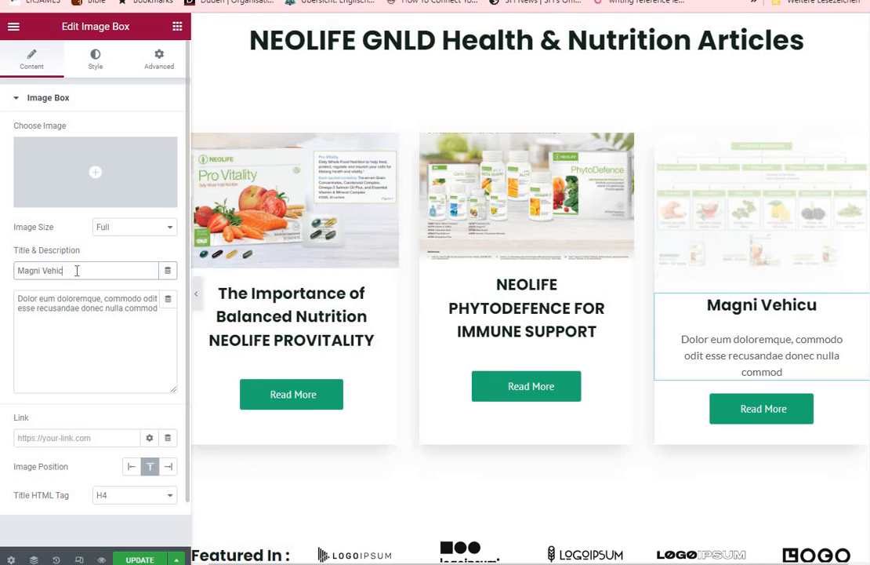
{"action": "key", "text": "BackSpace"}
{"action": "key", "text": "BackSpace"}
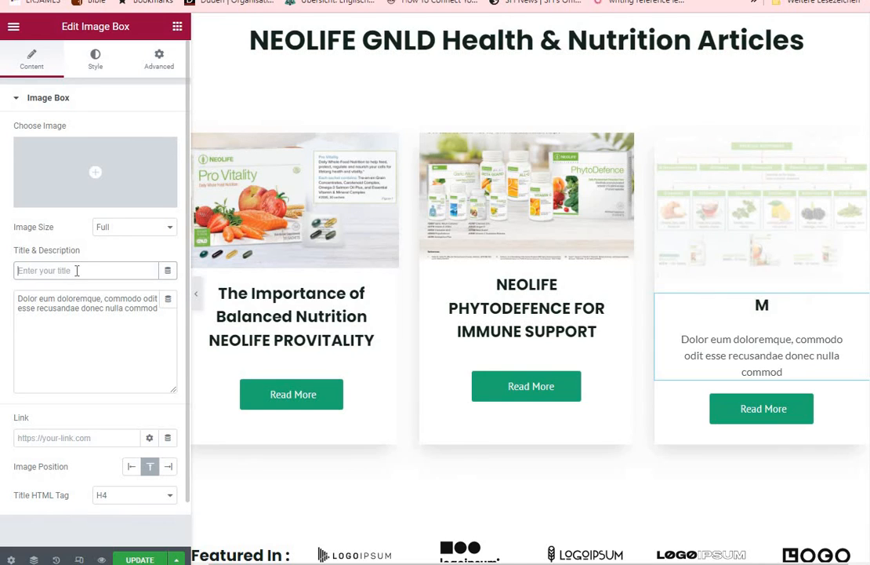
{"action": "type", "text": "NEOLIFE"}
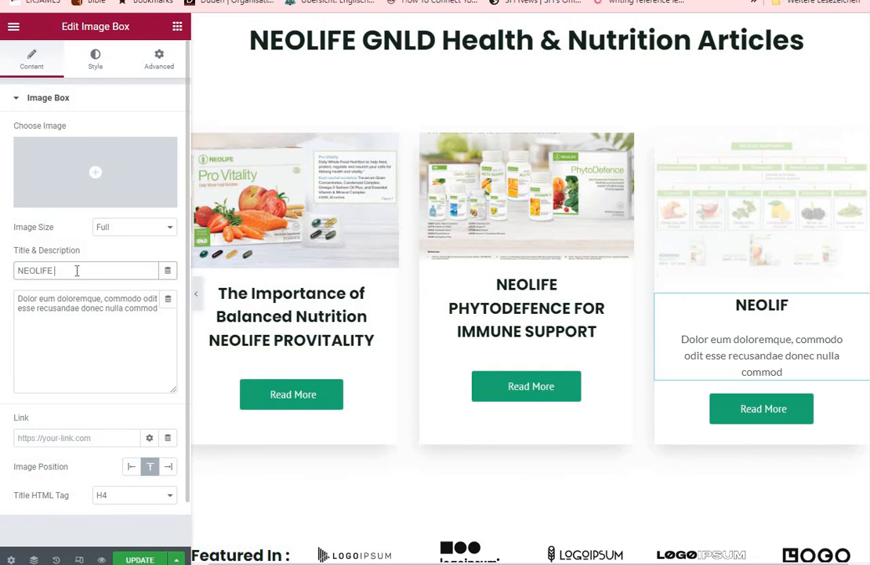
{"action": "type", "text": " BOTA"}
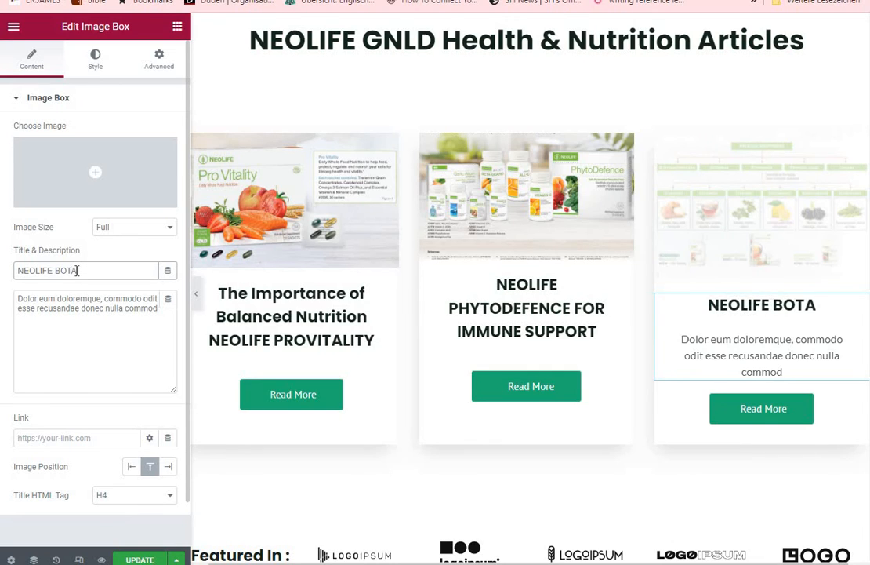
{"action": "type", "text": "NICAL"}
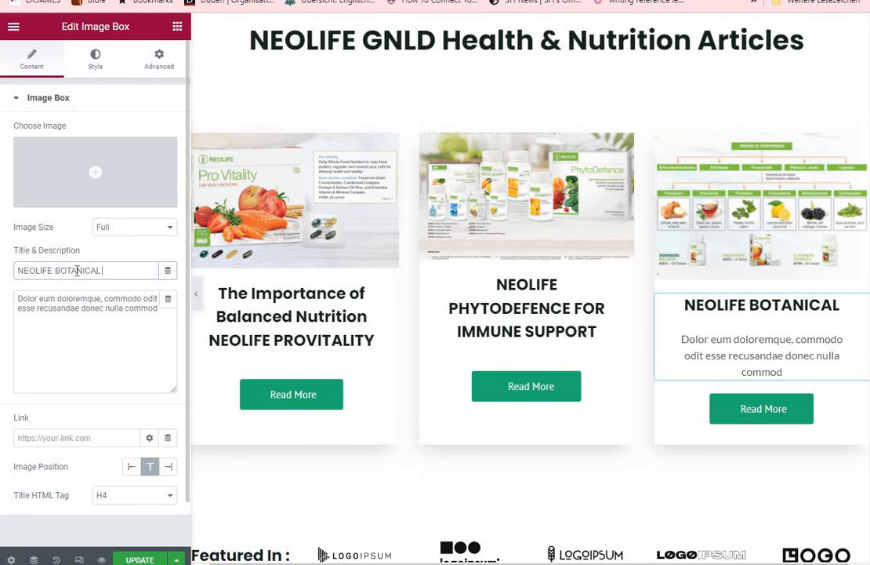
{"action": "type", "text": " BALANC"}
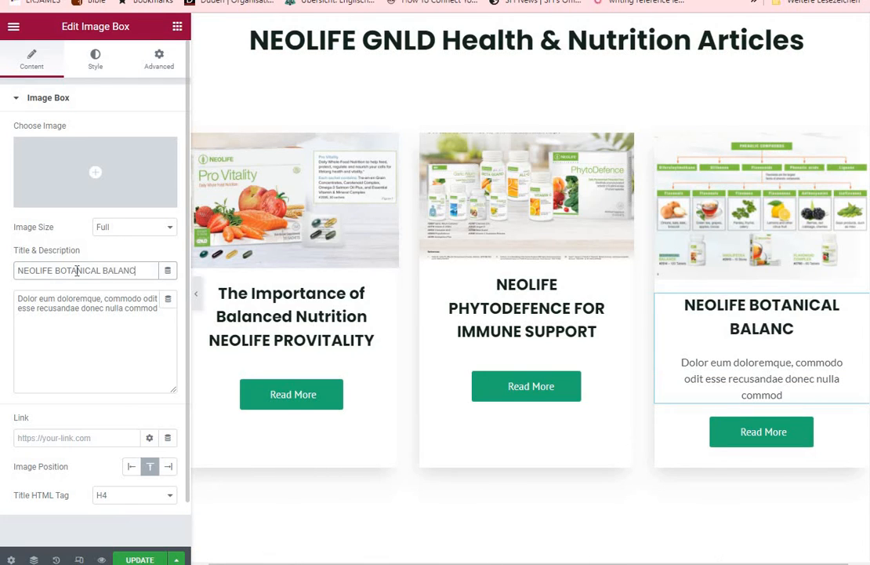
{"action": "type", "text": "E FOR"}
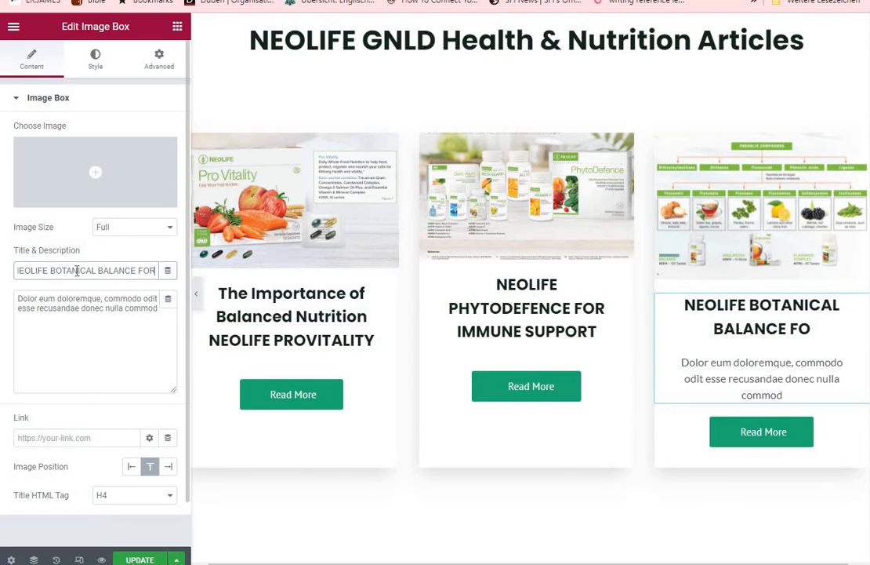
{"action": "type", "text": " GLUCO"}
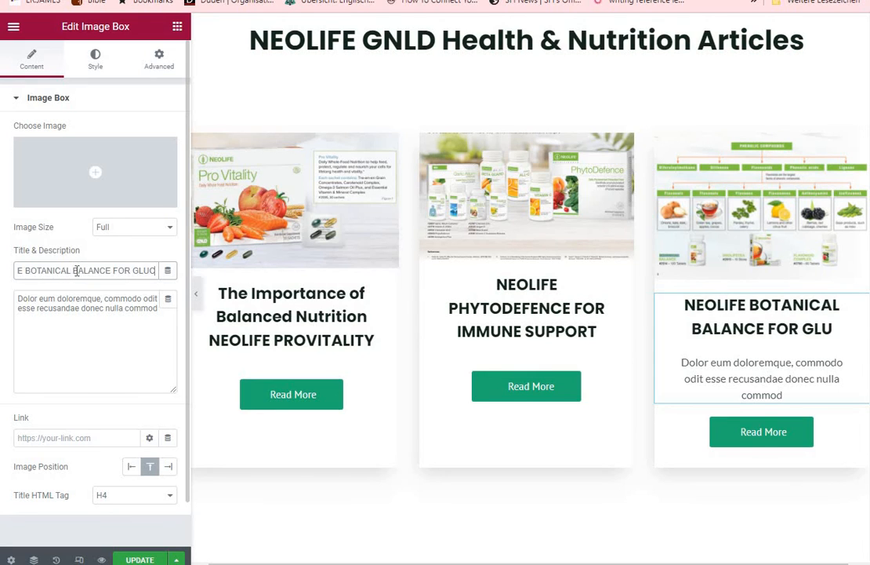
{"action": "type", "text": "SE"}
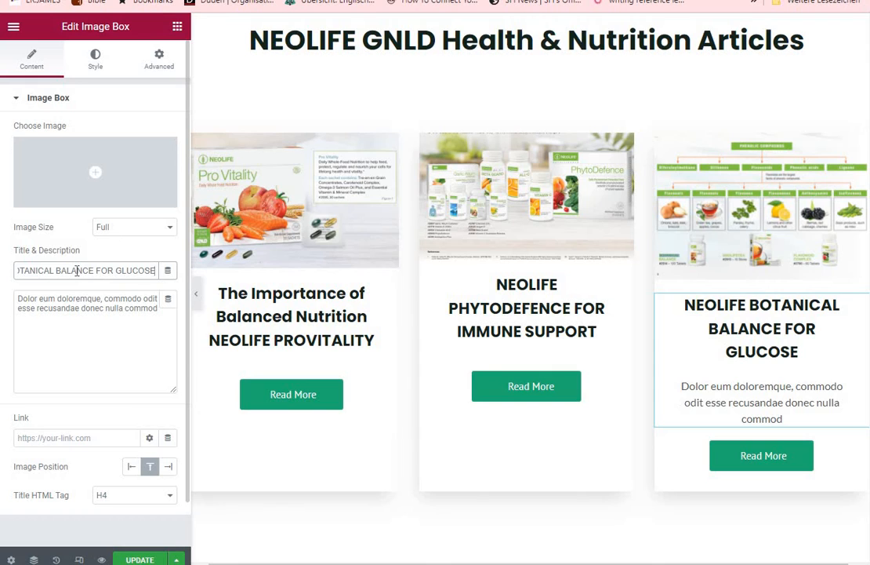
{"action": "type", "text": " CONT"}
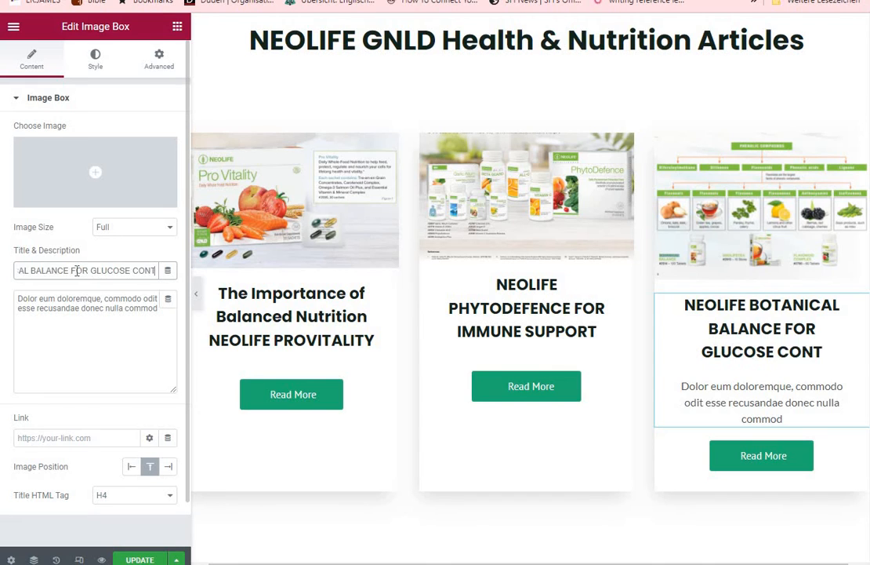
{"action": "type", "text": "ROL"}
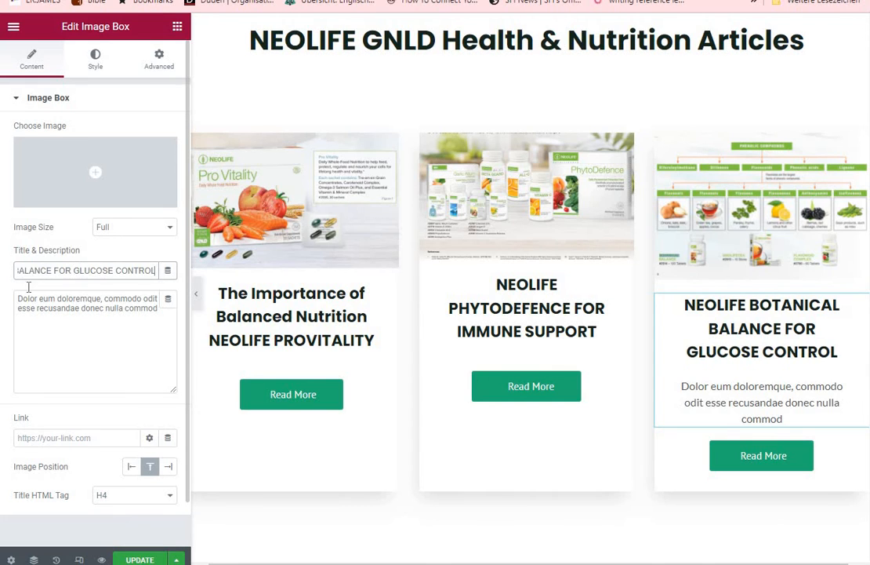
{"action": "left_click_drag", "start_coordinate": [158, 308], "coordinate": [15, 300]}
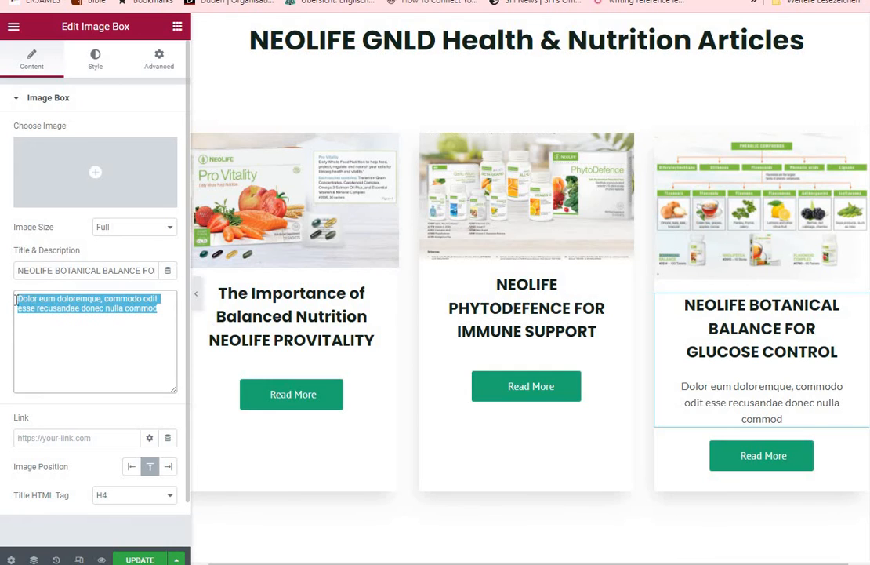
{"action": "key", "text": "BackSpace"}
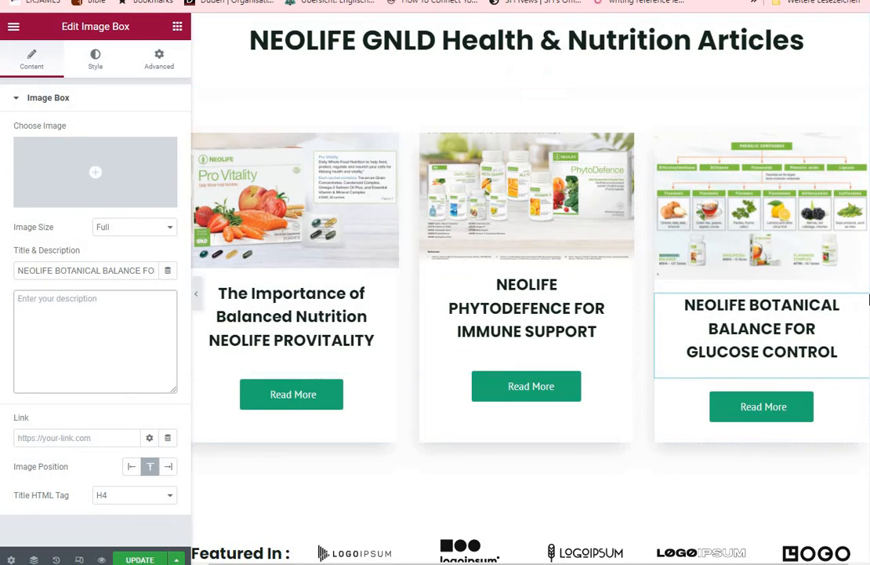
Review the homepage from its header through the testimonials and articles down to the footer for remaining template content
{"action": "scroll", "coordinate": [869, 306], "scroll_direction": "up", "scroll_amount": 10}
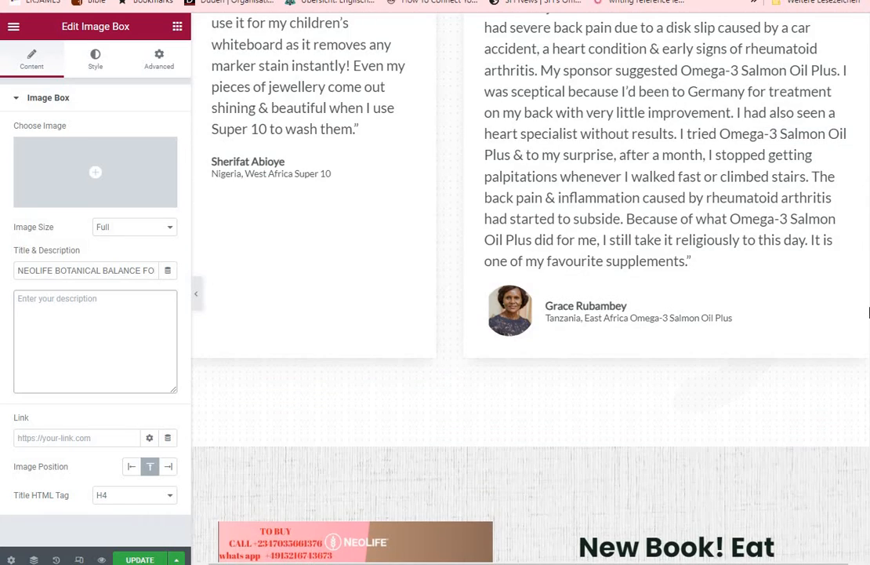
{"action": "scroll", "coordinate": [869, 313], "scroll_direction": "up", "scroll_amount": 5}
{"action": "scroll", "coordinate": [869, 347], "scroll_direction": "down", "scroll_amount": 10}
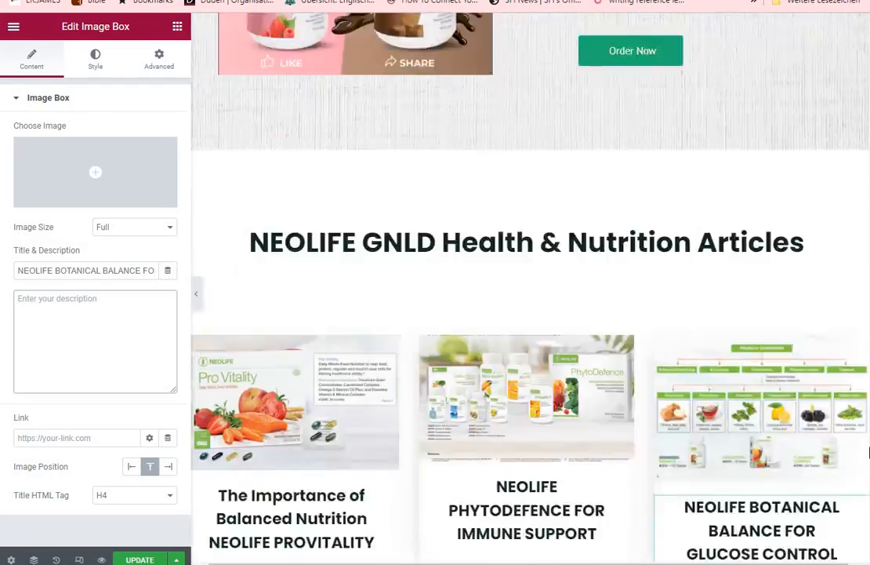
{"action": "scroll", "coordinate": [868, 259], "scroll_direction": "up", "scroll_amount": 6}
{"action": "left_click_drag", "start_coordinate": [869, 252], "coordinate": [869, 20]}
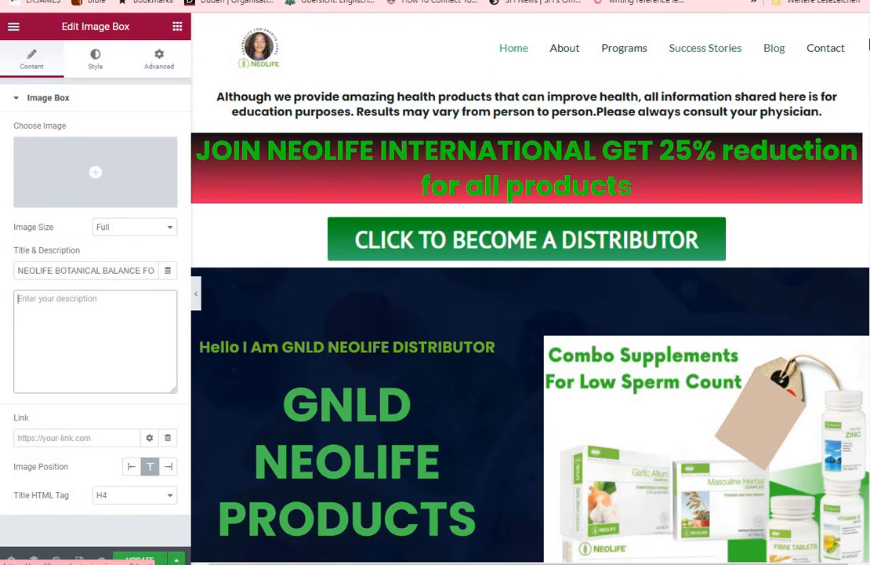
{"action": "scroll", "coordinate": [869, 124], "scroll_direction": "down", "scroll_amount": 3}
{"action": "scroll", "coordinate": [869, 124], "scroll_direction": "down", "scroll_amount": 20}
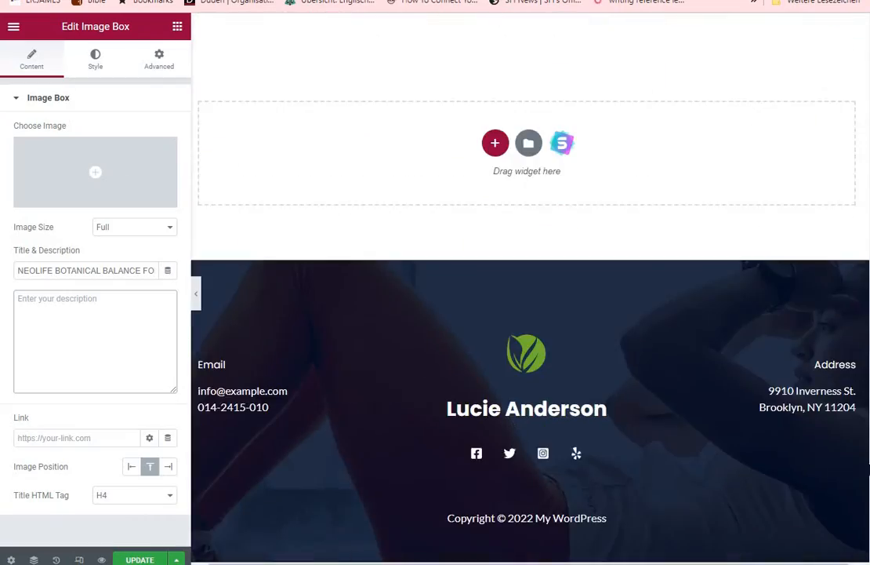
{"action": "mouse_move", "coordinate": [869, 469]}
{"action": "left_mouse_down"}
{"action": "mouse_move", "coordinate": [869, 445]}
{"action": "mouse_move", "coordinate": [869, 454]}
{"action": "left_mouse_up"}
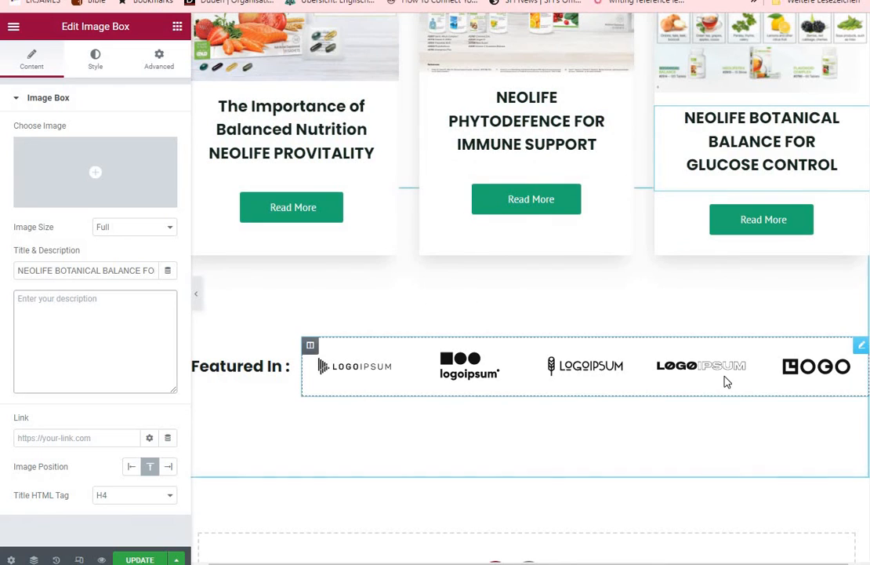
Delete the placeholder logo gallery and the Featured In heading below the article cards
{"action": "left_click", "coordinate": [726, 382]}
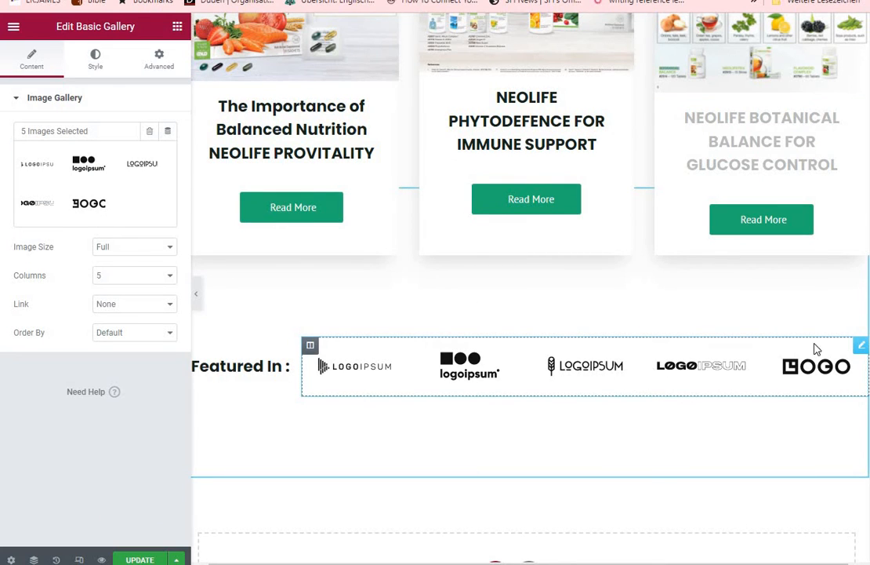
{"action": "right_click", "coordinate": [861, 346]}
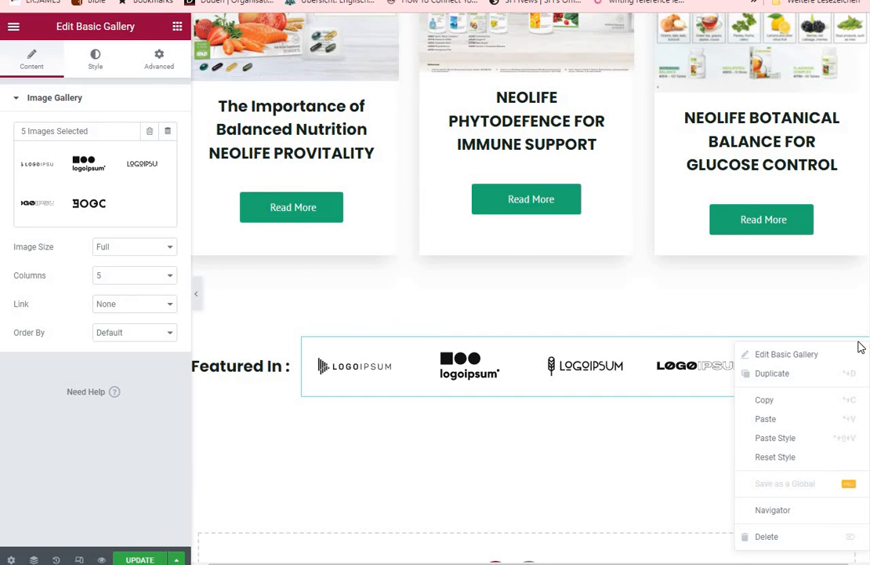
{"action": "left_click", "coordinate": [770, 536]}
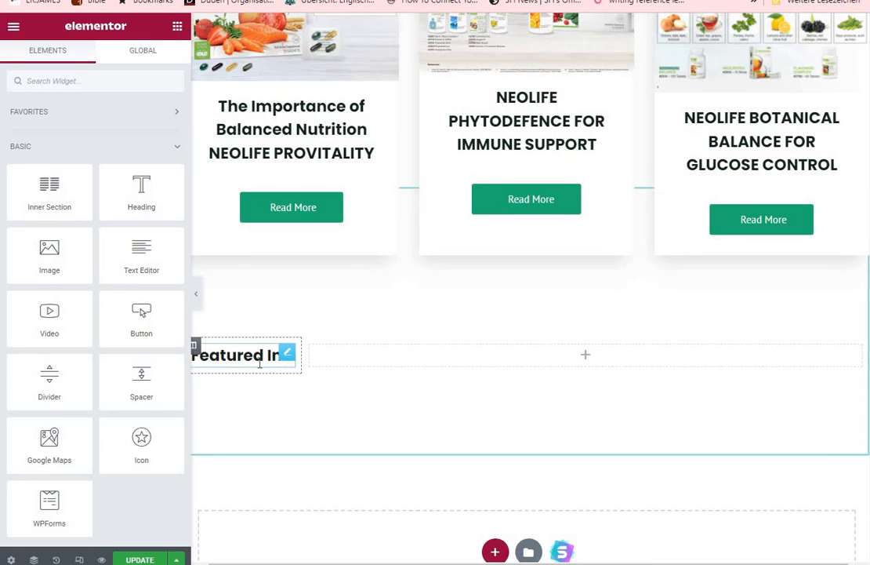
{"action": "left_click", "coordinate": [288, 359]}
{"action": "right_click", "coordinate": [290, 365]}
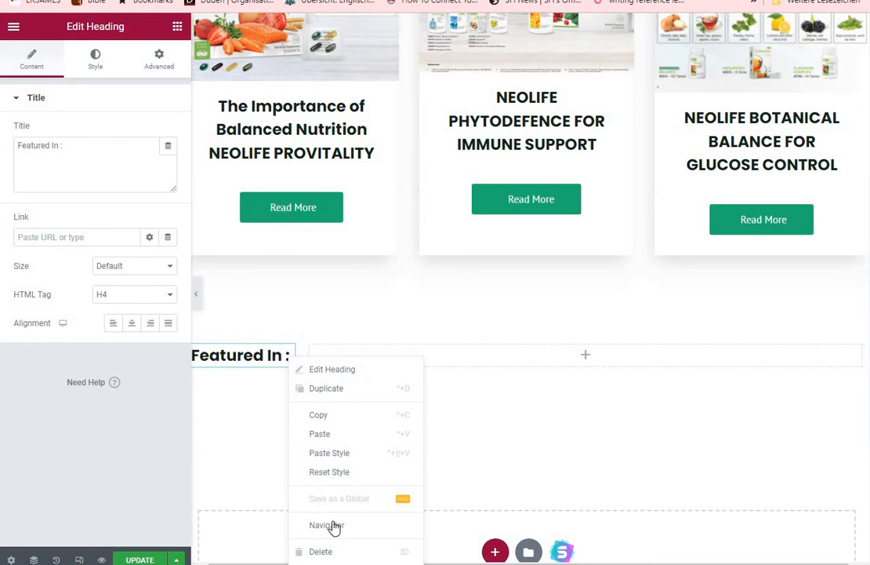
{"action": "left_click", "coordinate": [323, 551]}
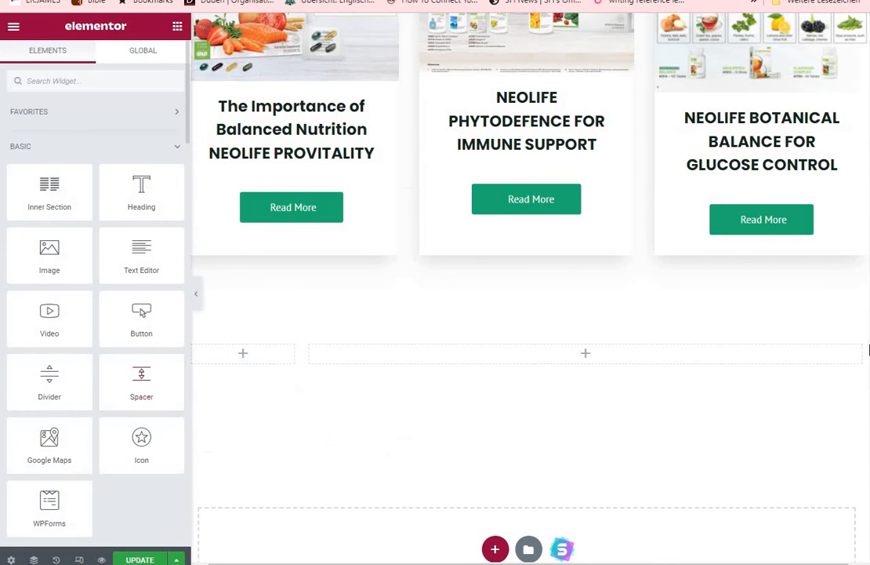
{"action": "left_click_drag", "start_coordinate": [869, 427], "coordinate": [868, 47]}
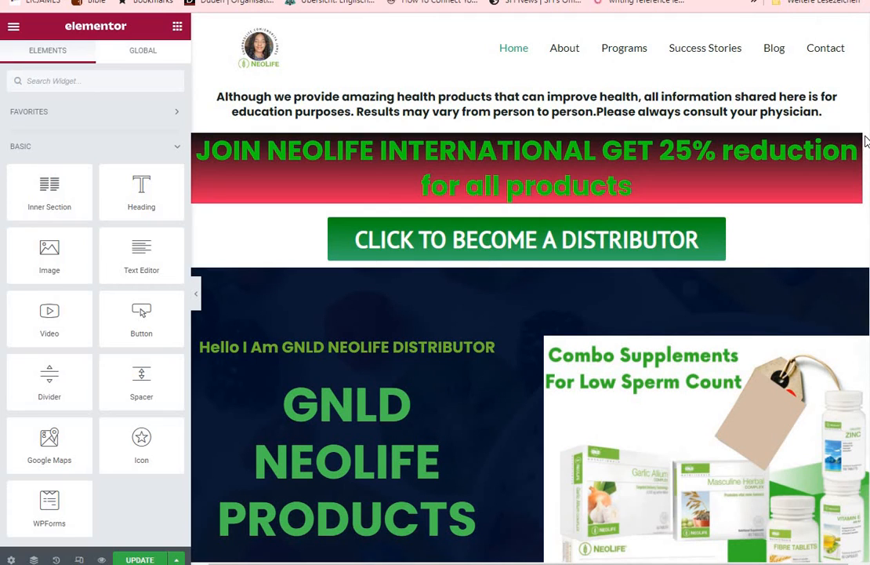
Review the live homepage from the header through the About NeoLife section to the product categories
{"action": "key", "text": "ctrl+Tab"}
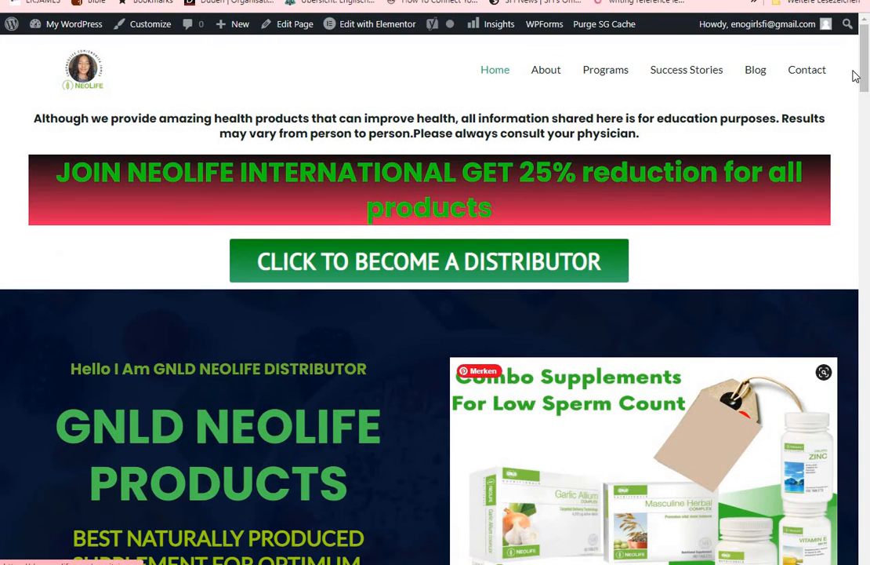
{"action": "scroll", "coordinate": [868, 136], "scroll_direction": "down", "scroll_amount": 3}
{"action": "scroll", "coordinate": [868, 136], "scroll_direction": "down", "scroll_amount": 12}
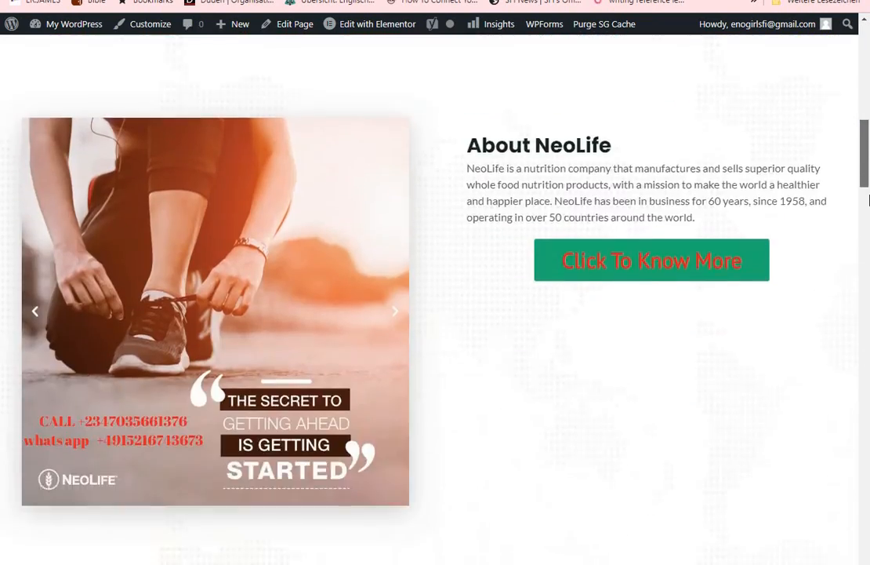
{"action": "scroll", "coordinate": [868, 146], "scroll_direction": "up", "scroll_amount": 7}
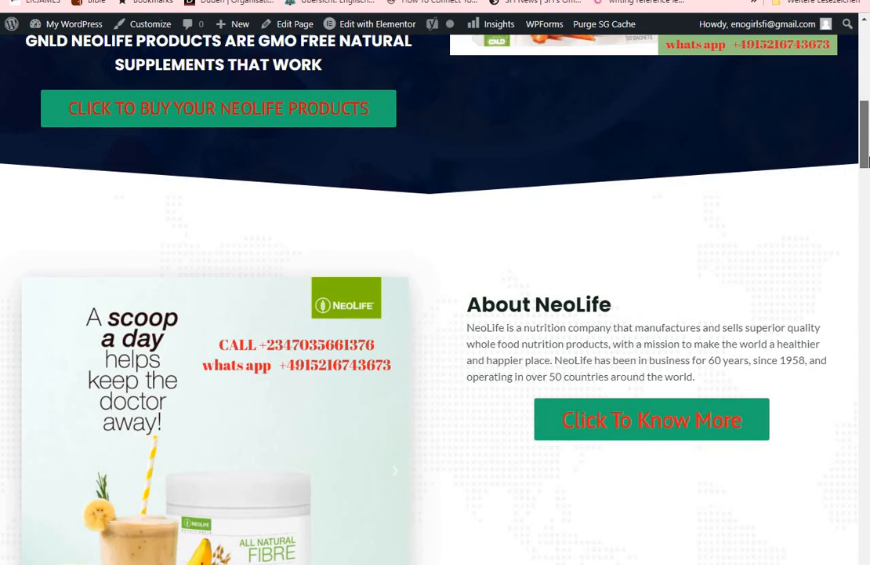
{"action": "scroll", "coordinate": [868, 161], "scroll_direction": "down", "scroll_amount": 3}
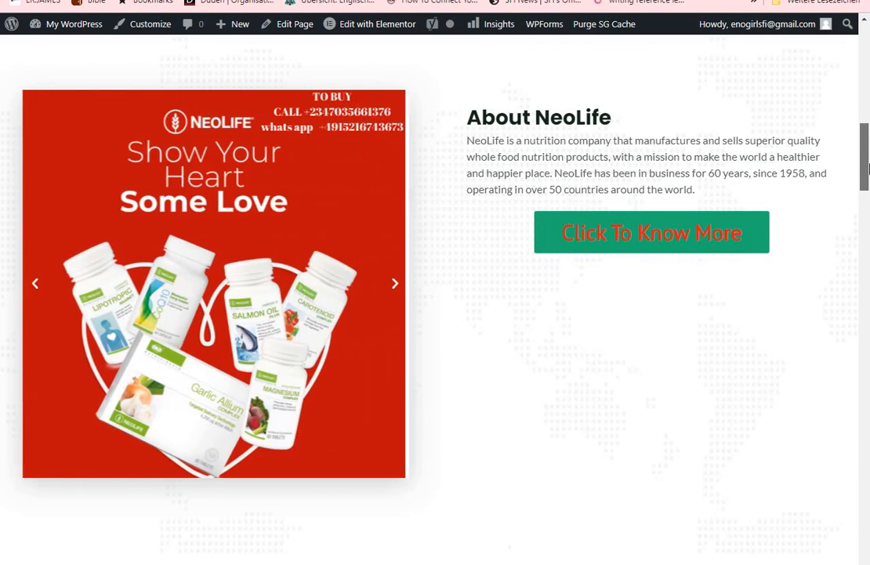
{"action": "left_click_drag", "start_coordinate": [868, 177], "coordinate": [868, 267]}
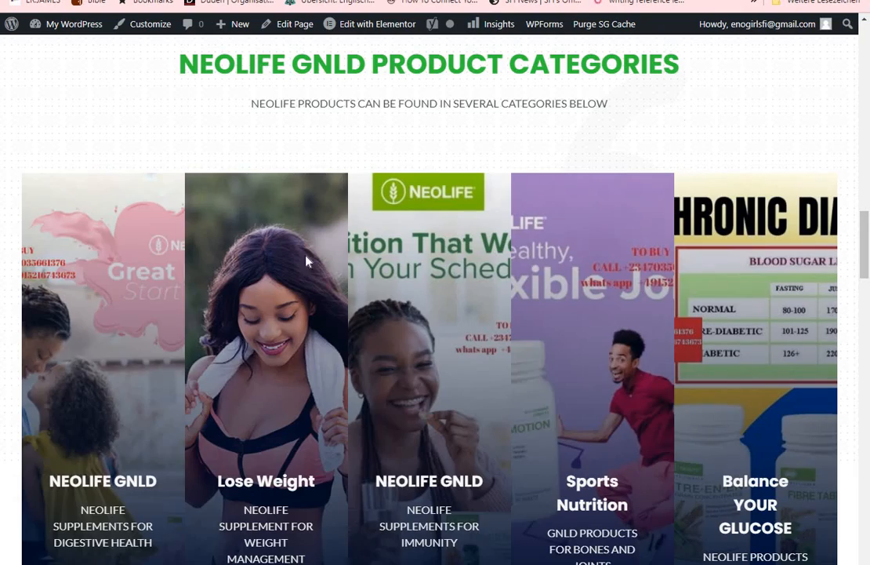
{"action": "mouse_move", "coordinate": [868, 261]}
{"action": "left_mouse_down"}
{"action": "mouse_move", "coordinate": [868, 465]}
{"action": "mouse_move", "coordinate": [868, 33]}
{"action": "mouse_move", "coordinate": [868, 65]}
{"action": "mouse_move", "coordinate": [868, 51]}
{"action": "left_mouse_up"}
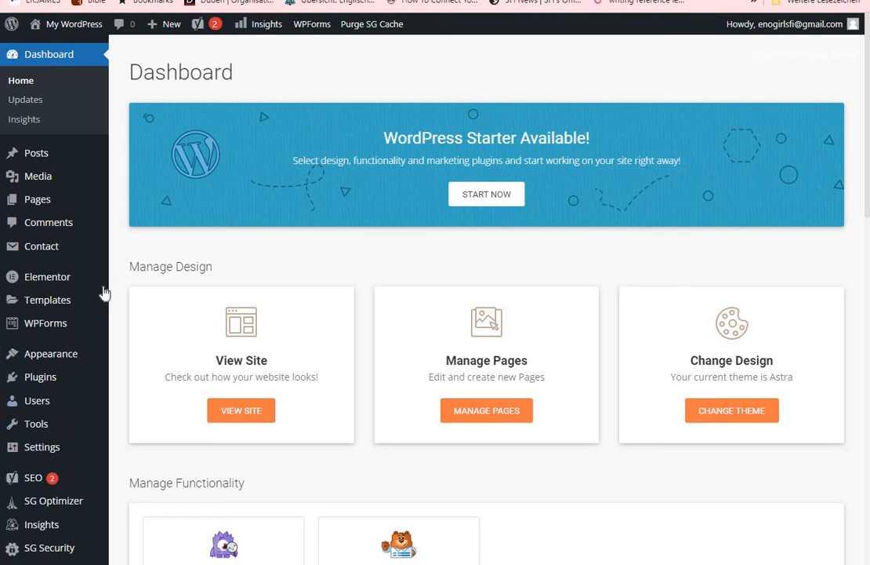
Open the Top Navigation menu for editing in WordPress and relabel its About item ABOUT NEOLIFE
{"action": "mouse_move", "coordinate": [56, 365]}
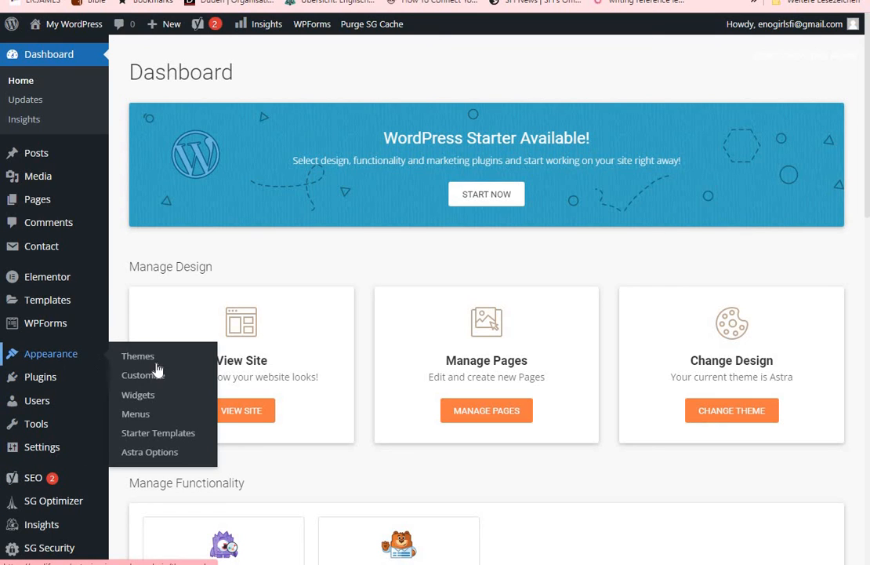
{"action": "left_click", "coordinate": [138, 422]}
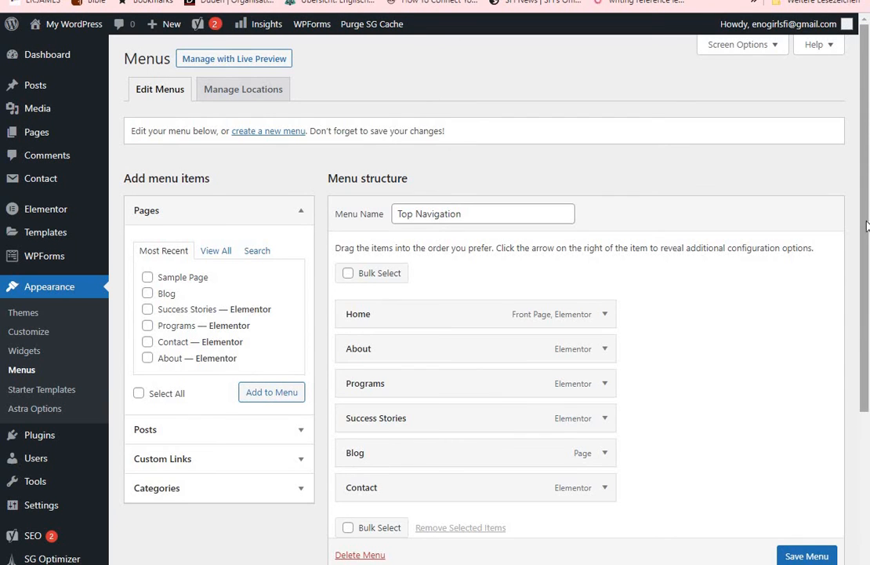
{"action": "left_click_drag", "start_coordinate": [866, 226], "coordinate": [858, 310]}
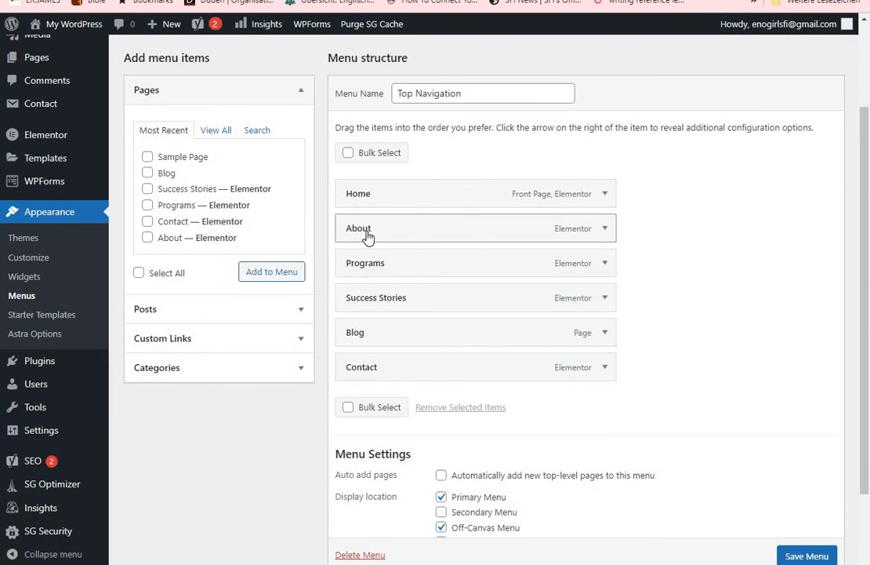
{"action": "left_click", "coordinate": [605, 229]}
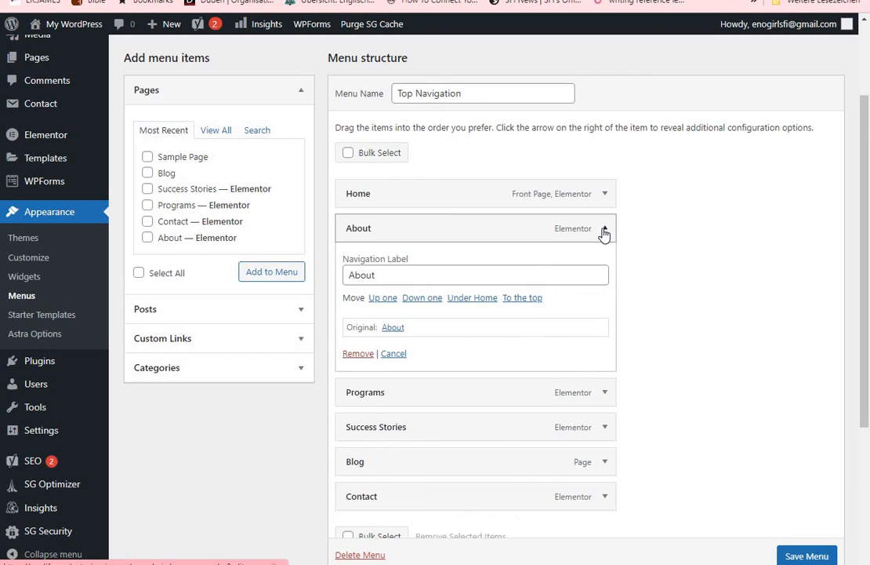
{"action": "left_click", "coordinate": [377, 274]}
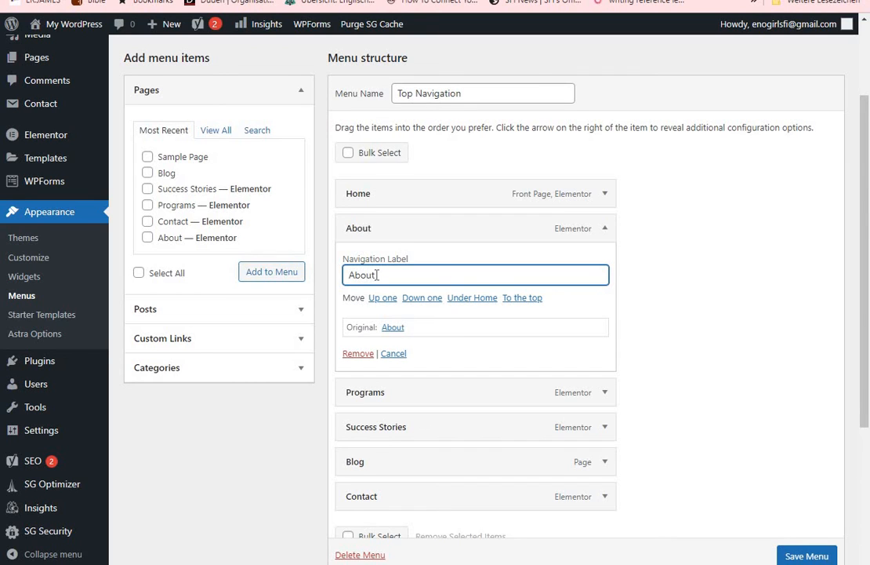
{"action": "key", "text": "BackSpace"}
{"action": "key", "text": "BackSpace"}
{"action": "key", "text": "BackSpace"}
{"action": "type", "text": "OLIFE"}
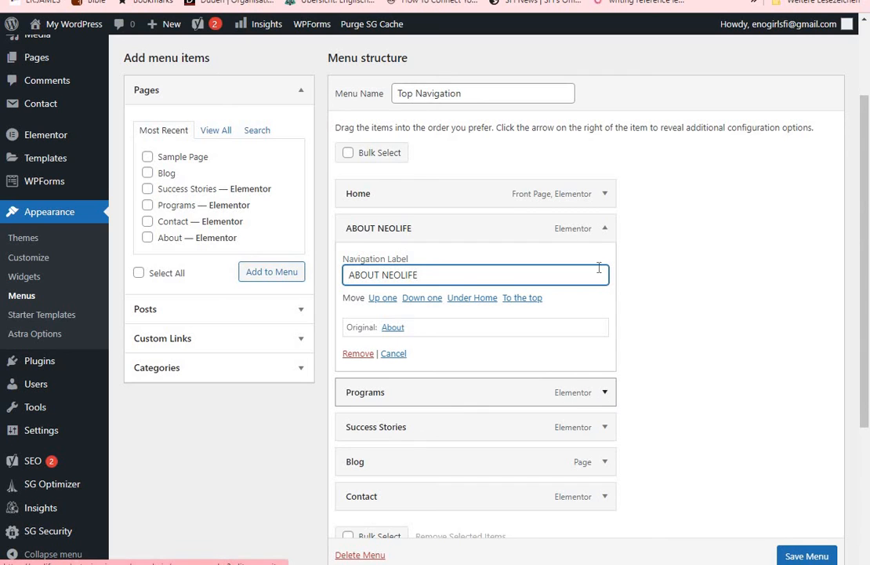
{"action": "left_click", "coordinate": [604, 229]}
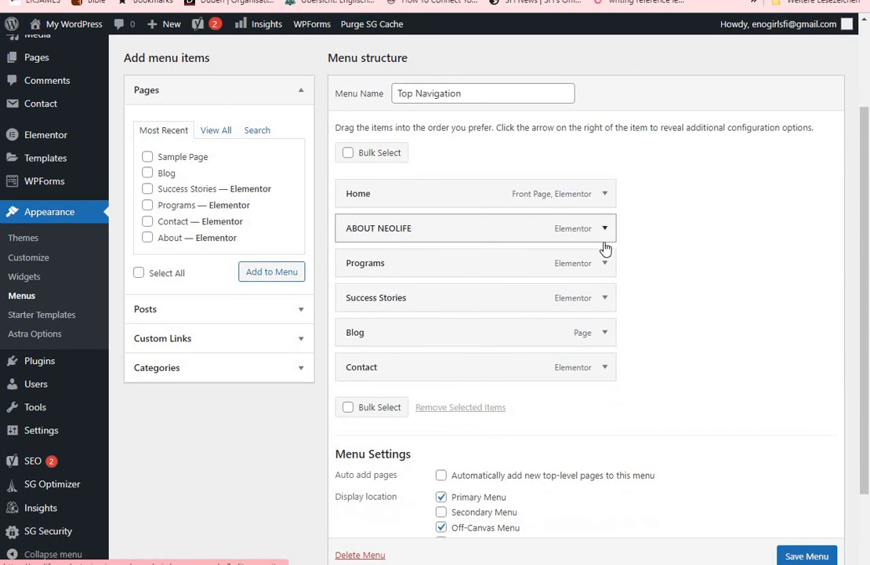
Relabel the Programs item in the Top Navigation menu JOIN NEOLIFE
{"action": "left_click", "coordinate": [605, 264]}
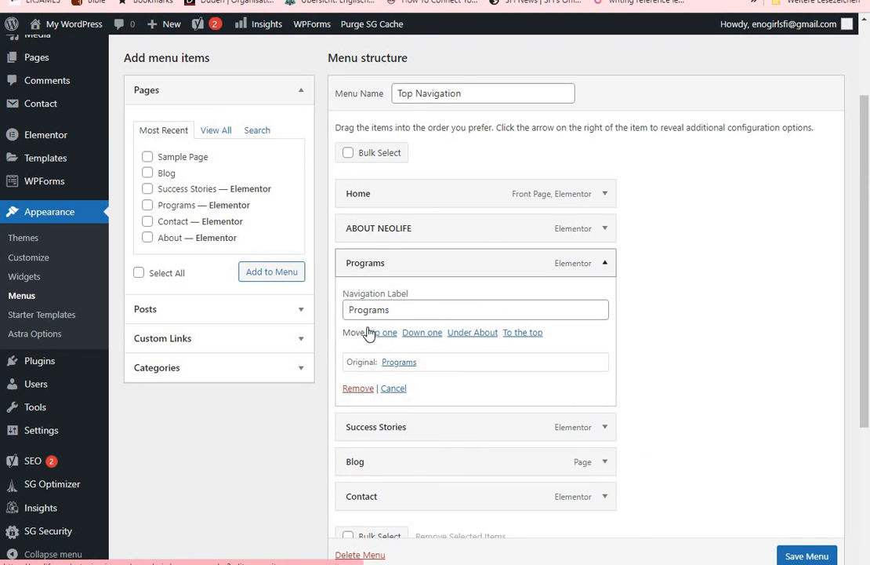
{"action": "left_click", "coordinate": [399, 308]}
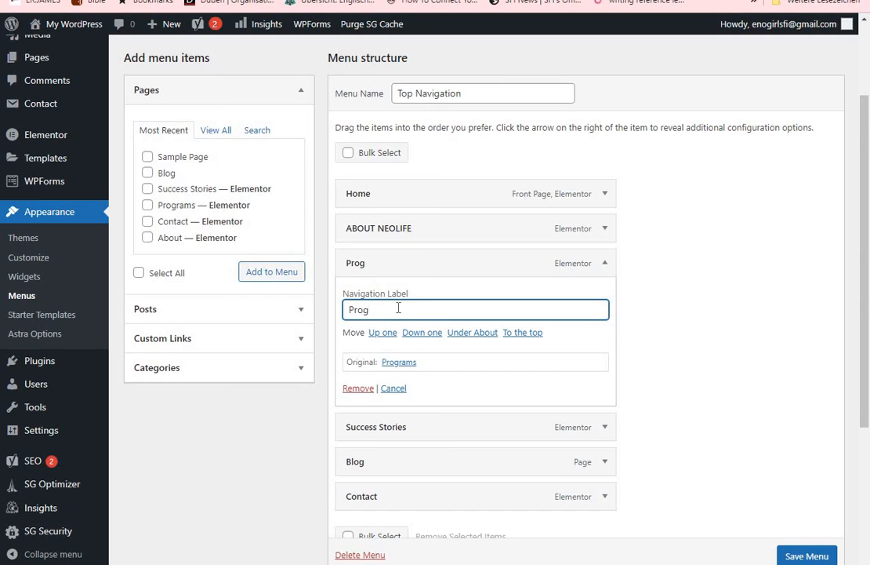
{"action": "key", "text": "BackSpace"}
{"action": "type", "text": "JOIN NEOLIFE"}
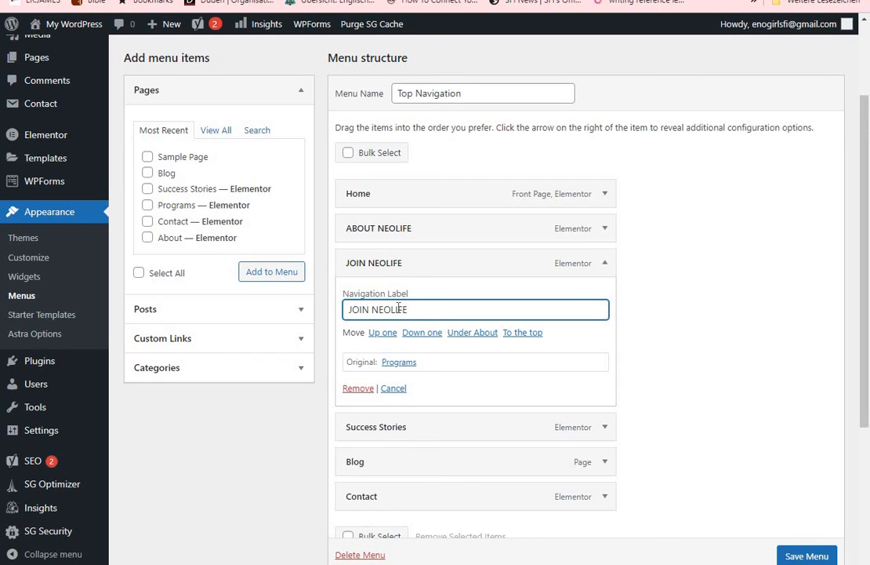
{"action": "left_click", "coordinate": [606, 266]}
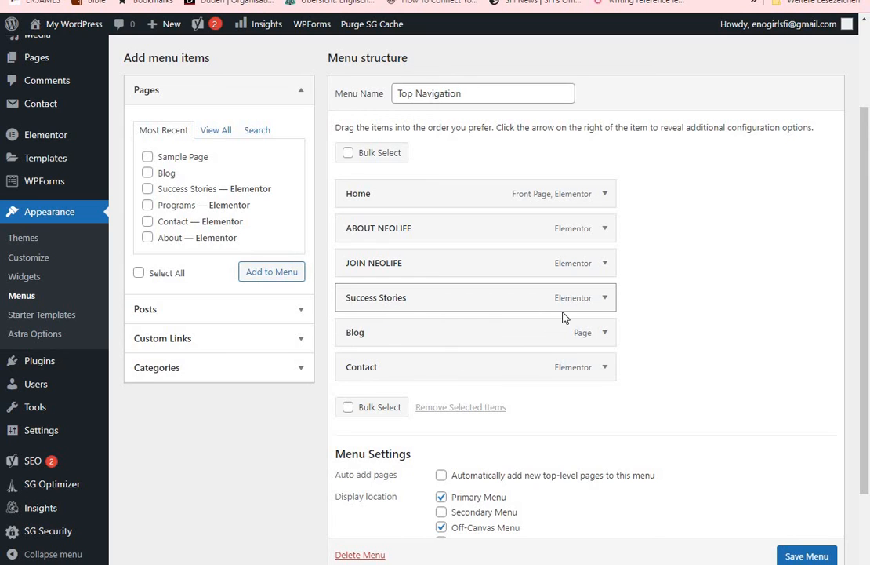
Change the Success Stories item's navigation label to SUCCESS STORIES in capital letters
{"action": "left_click", "coordinate": [604, 300]}
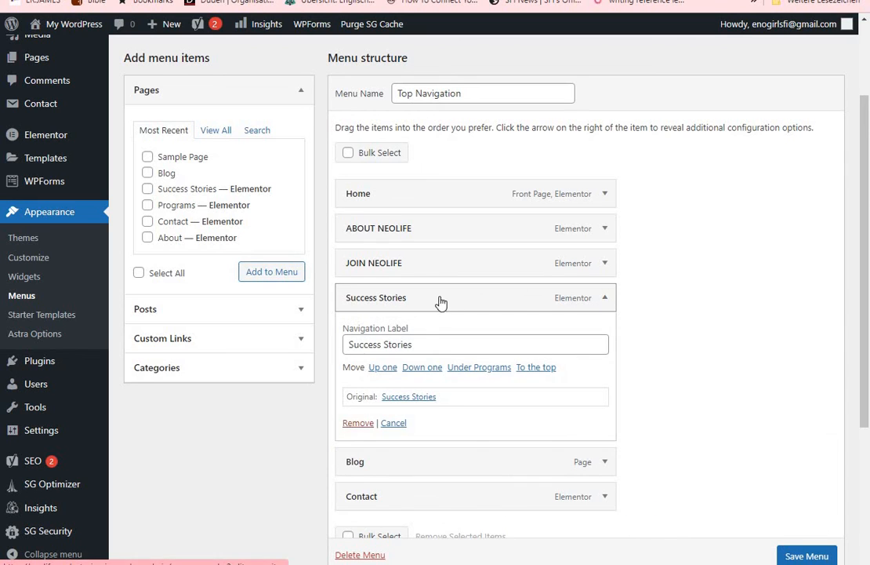
{"action": "left_click", "coordinate": [414, 342]}
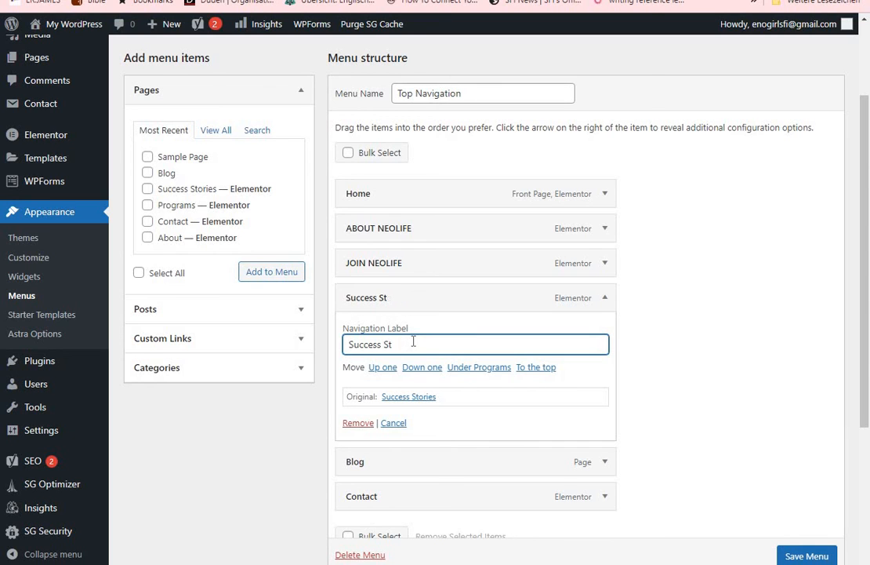
{"action": "key", "text": "BackSpace"}
{"action": "key", "text": "BackSpace"}
{"action": "key", "text": "BackSpace"}
{"action": "key", "text": "BackSpace"}
{"action": "type", "text": "SUCCESS STORIES"}
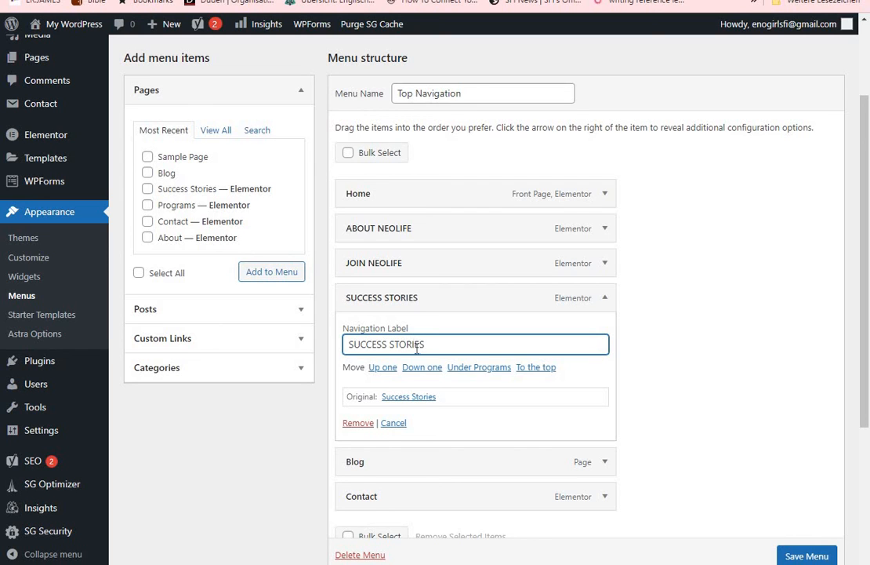
{"action": "left_click", "coordinate": [604, 299]}
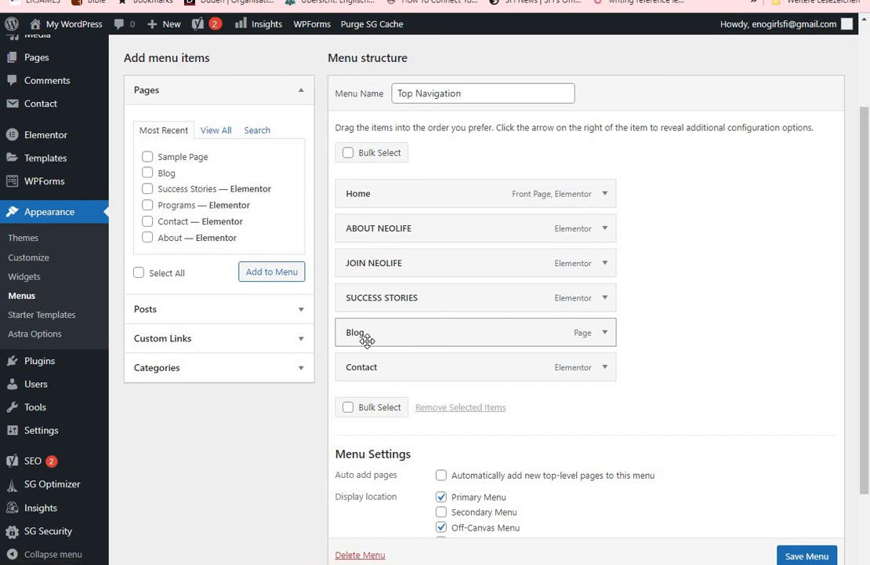
Relabel the Blog item in the Top Navigation menu NEOLIFE BLOG
{"action": "left_click", "coordinate": [605, 334]}
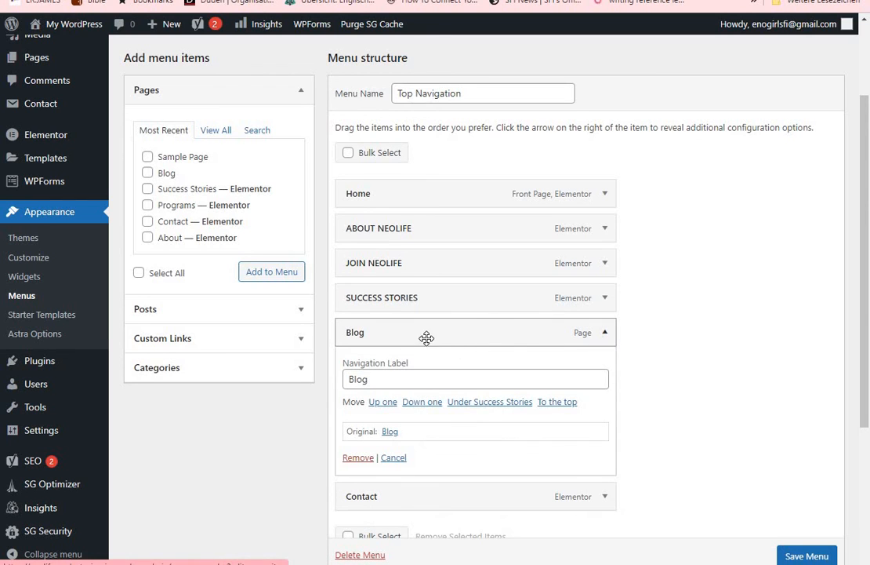
{"action": "left_click", "coordinate": [346, 378]}
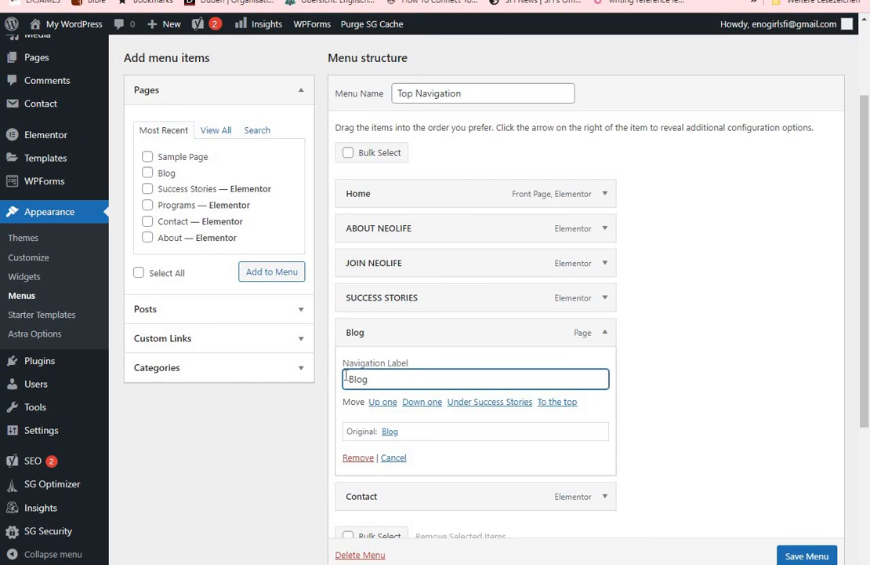
{"action": "type", "text": "NEOLIFE BLOG"}
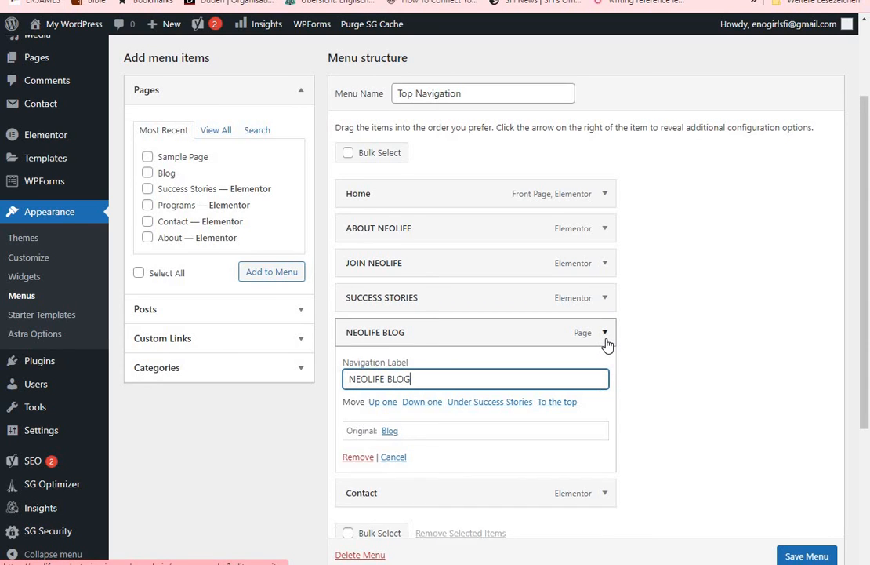
{"action": "left_click", "coordinate": [605, 333]}
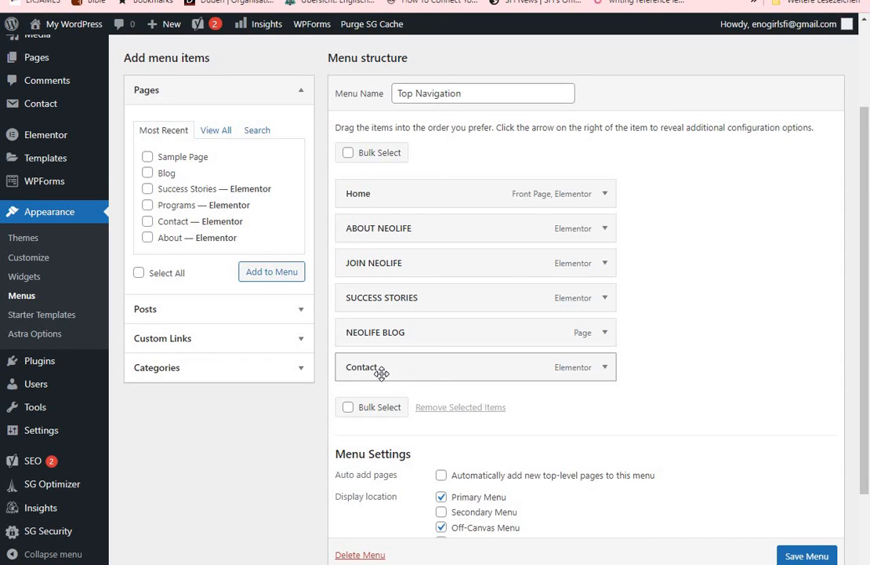
Relabel the Contact menu item CONTACT ME and the Home item HOME, and save the menu with the Footer Menu location enabled
{"action": "left_click", "coordinate": [604, 368]}
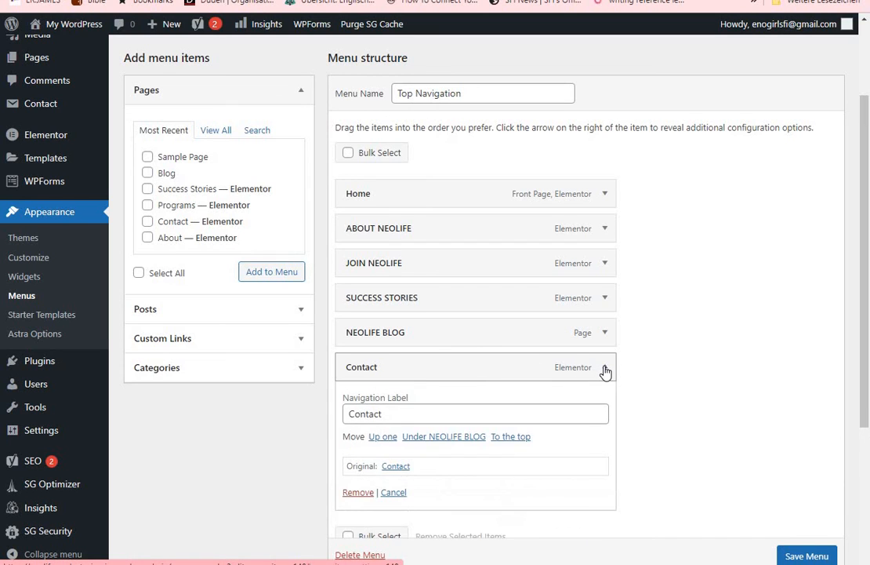
{"action": "left_click", "coordinate": [388, 413]}
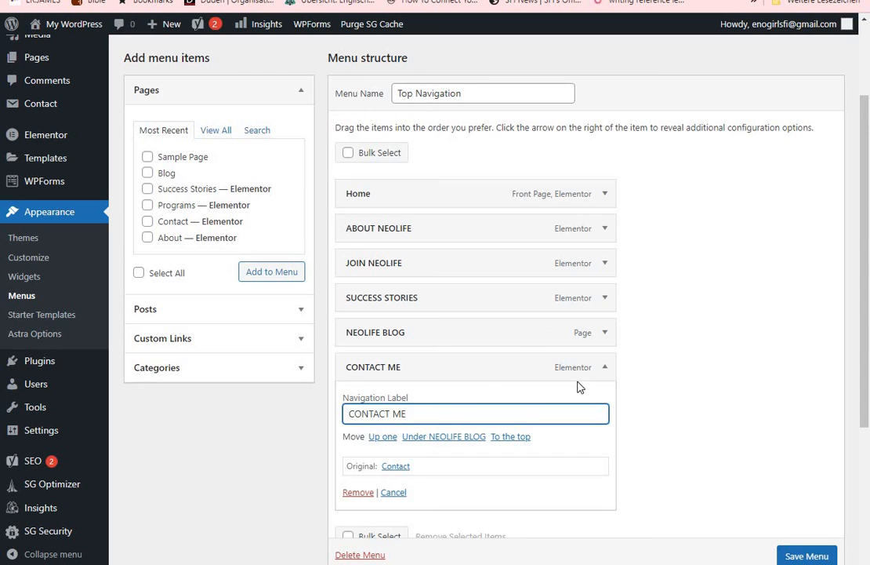
{"action": "left_click", "coordinate": [604, 368]}
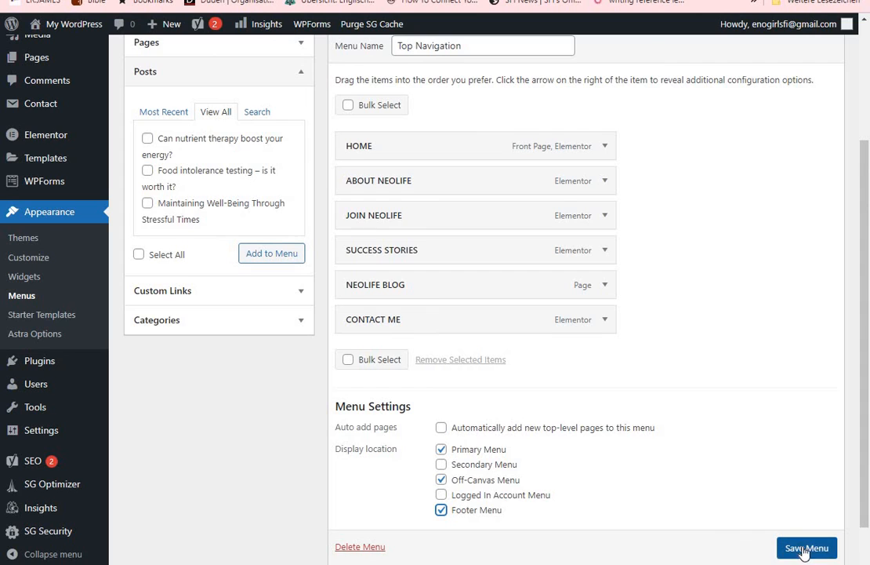
{"action": "scroll", "coordinate": [806, 549], "scroll_direction": "down", "scroll_amount": 1}
{"action": "left_click", "coordinate": [796, 515]}
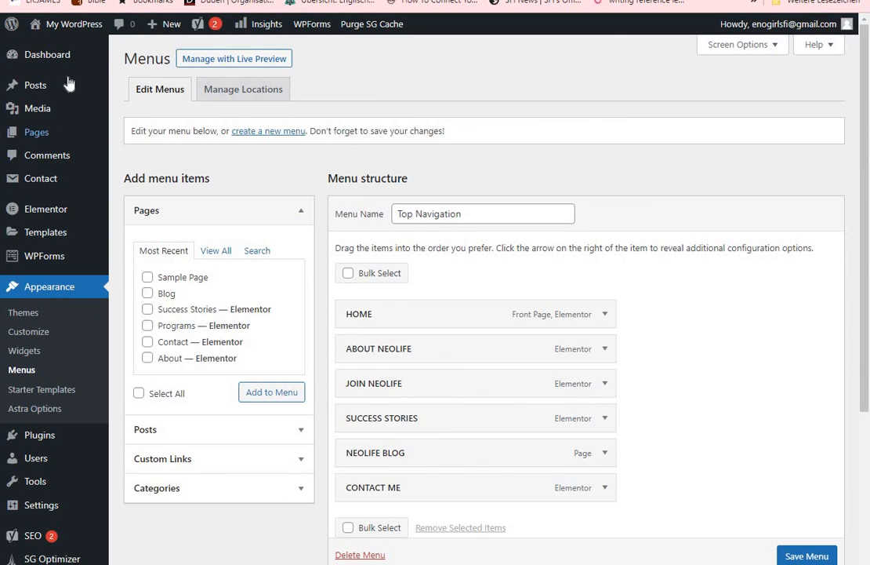
Visit the live site to check the relabelled navigation, and view the ABOUT NEOLIFE and JOIN NEOLIFE pages for template content
{"action": "mouse_move", "coordinate": [64, 30]}
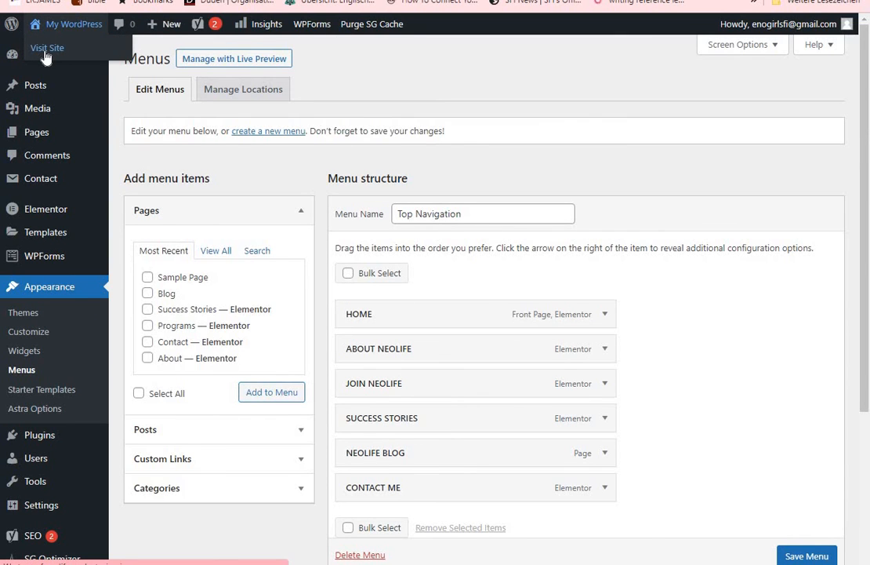
{"action": "left_click", "coordinate": [45, 52]}
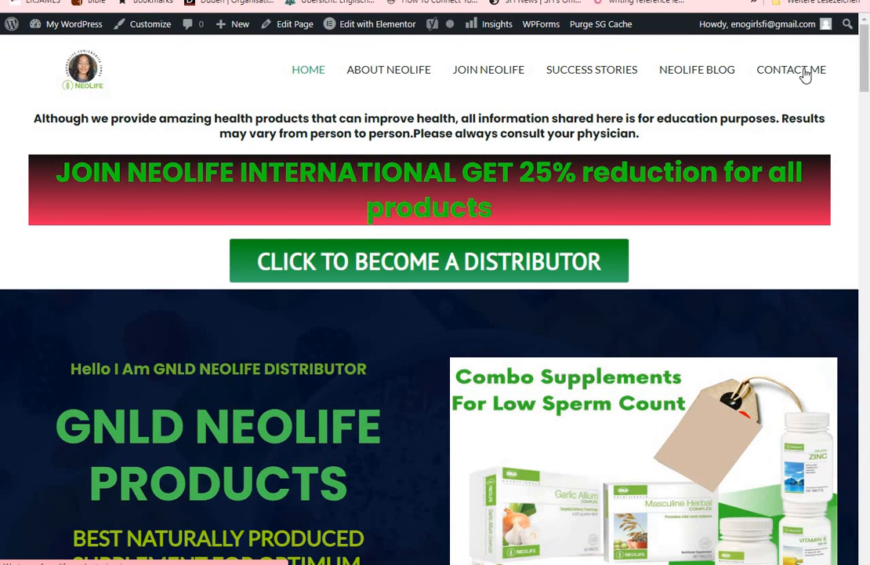
{"action": "left_click_drag", "start_coordinate": [867, 43], "coordinate": [865, 72]}
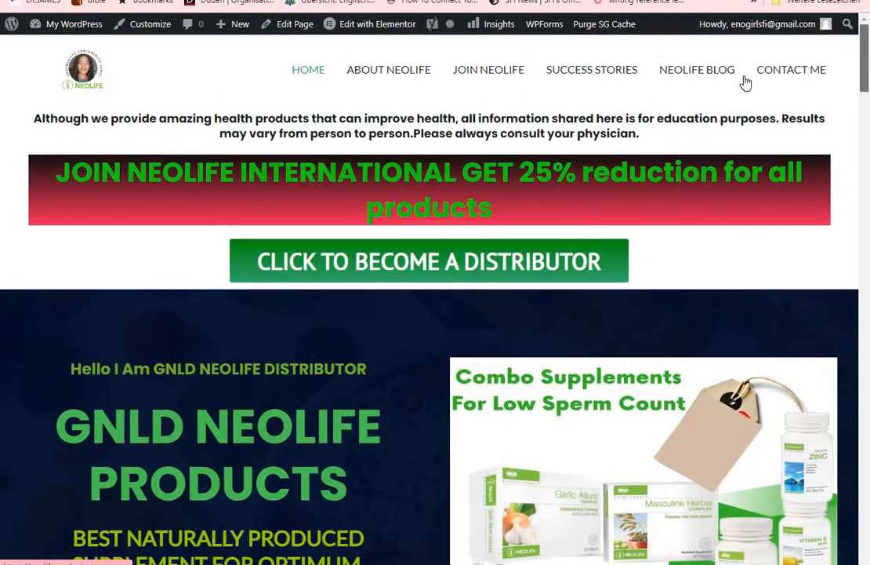
{"action": "left_click", "coordinate": [384, 72]}
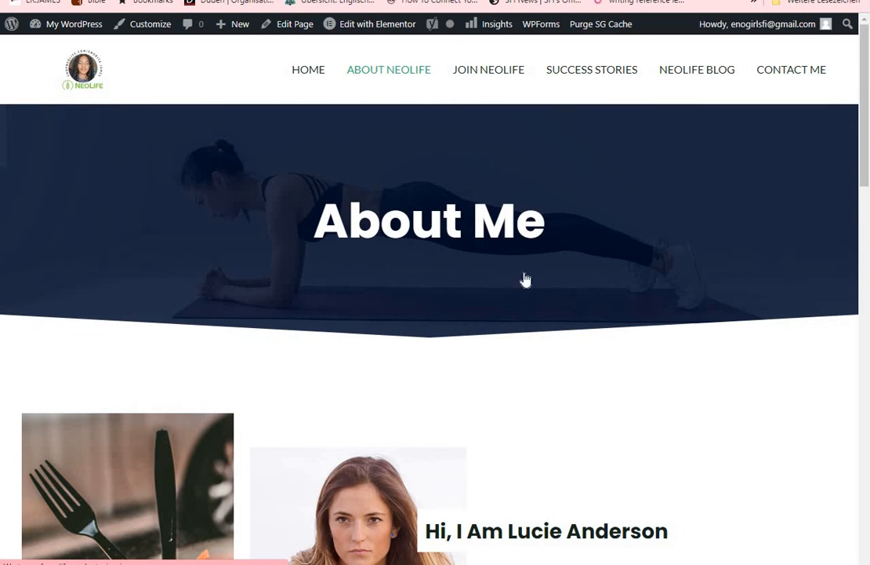
{"action": "left_click", "coordinate": [487, 72]}
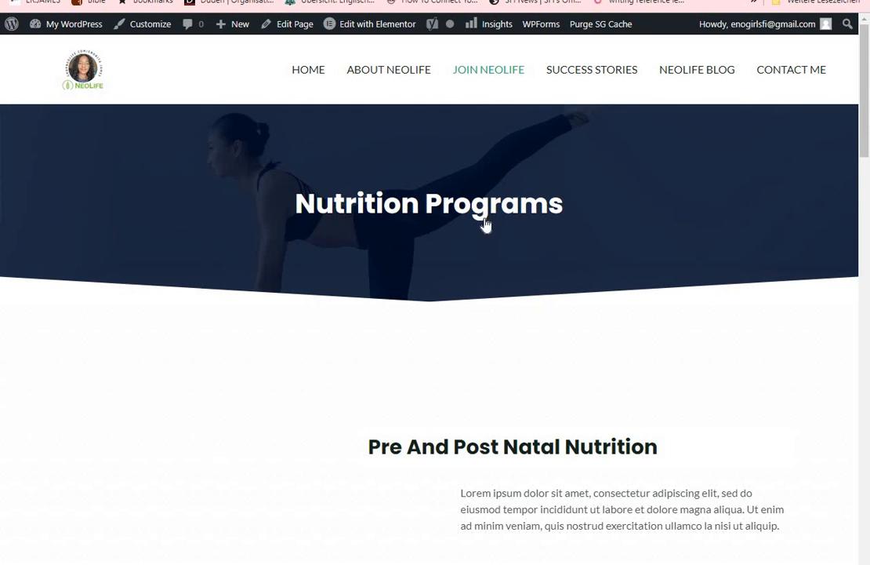
{"action": "mouse_move", "coordinate": [361, 31]}
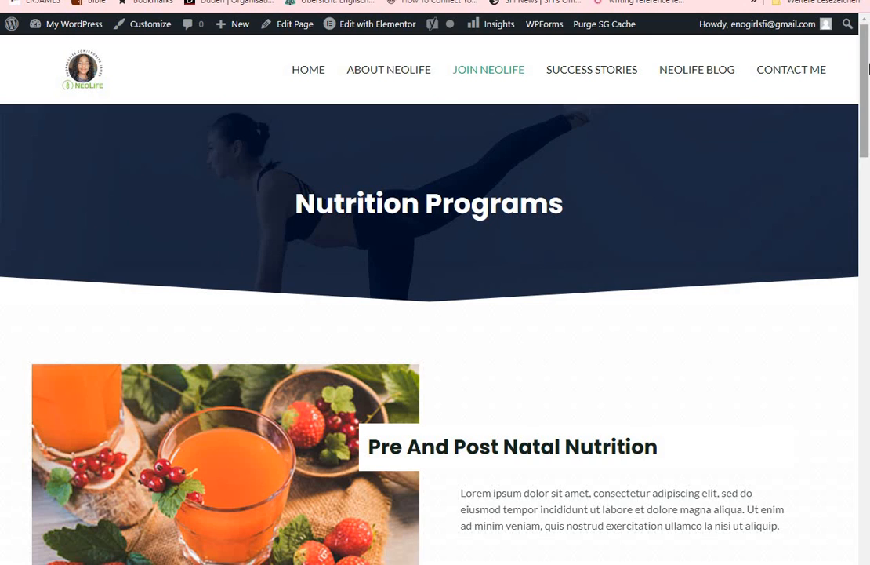
Look through the JOIN NEOLIFE page and the SUCCESS STORIES page on the live site for remaining template content
{"action": "scroll", "coordinate": [638, 177], "scroll_direction": "down", "scroll_amount": 3}
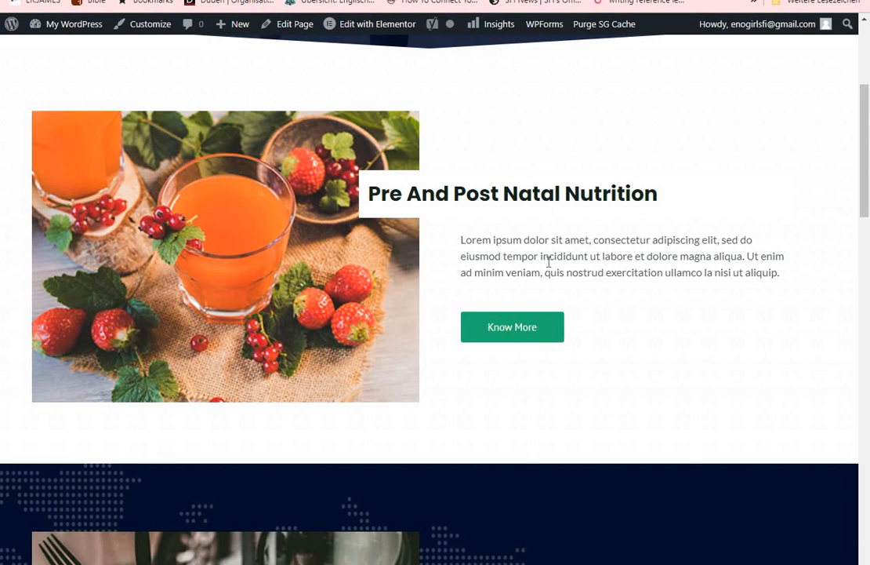
{"action": "scroll", "coordinate": [603, 196], "scroll_direction": "down", "scroll_amount": 5}
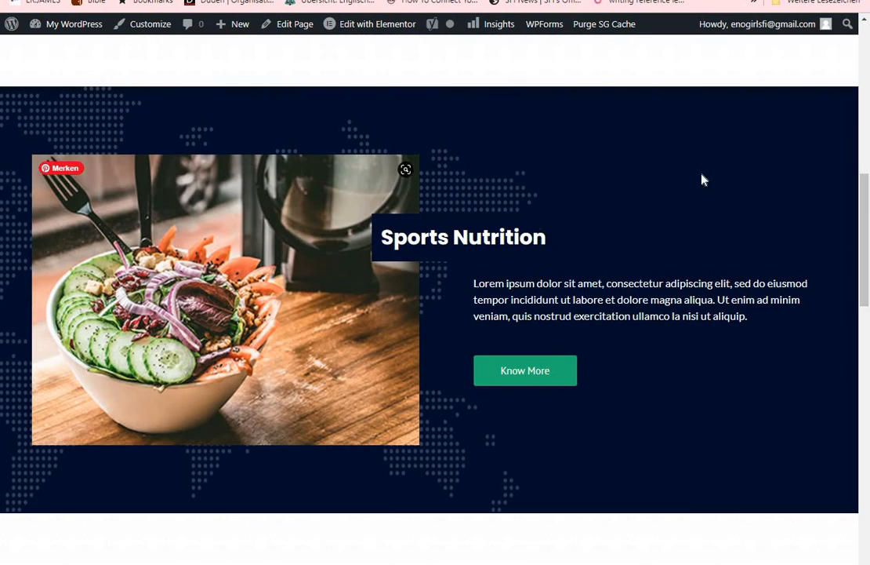
{"action": "scroll", "coordinate": [865, 329], "scroll_direction": "down", "scroll_amount": 6}
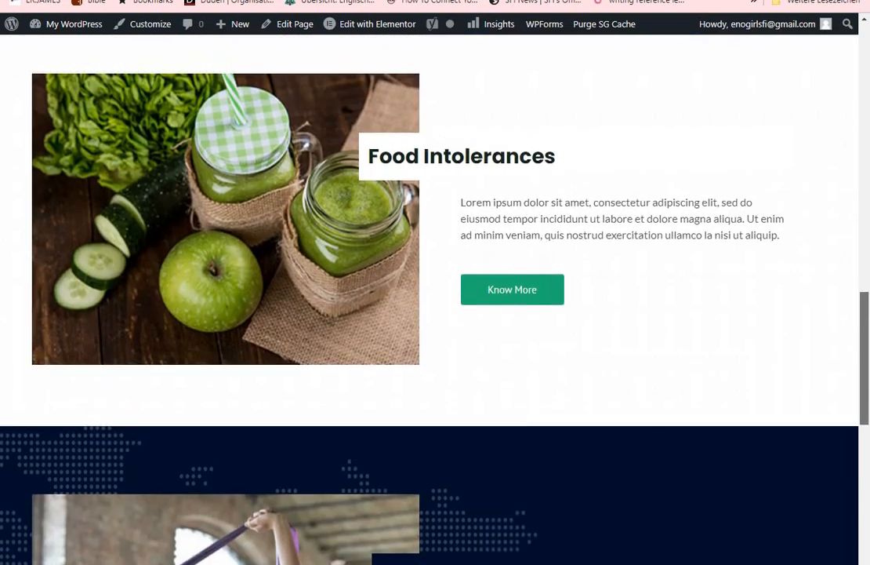
{"action": "left_click_drag", "start_coordinate": [865, 391], "coordinate": [868, 127]}
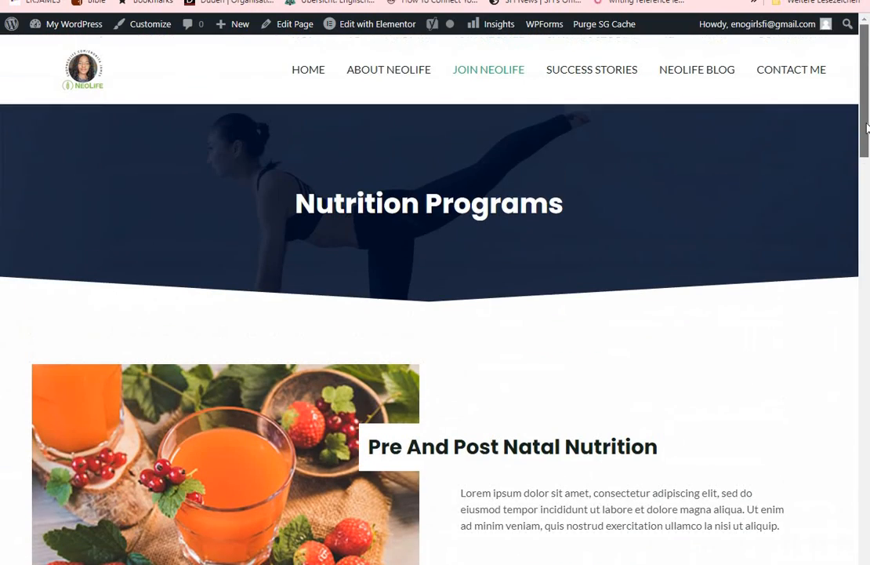
{"action": "left_click", "coordinate": [591, 72]}
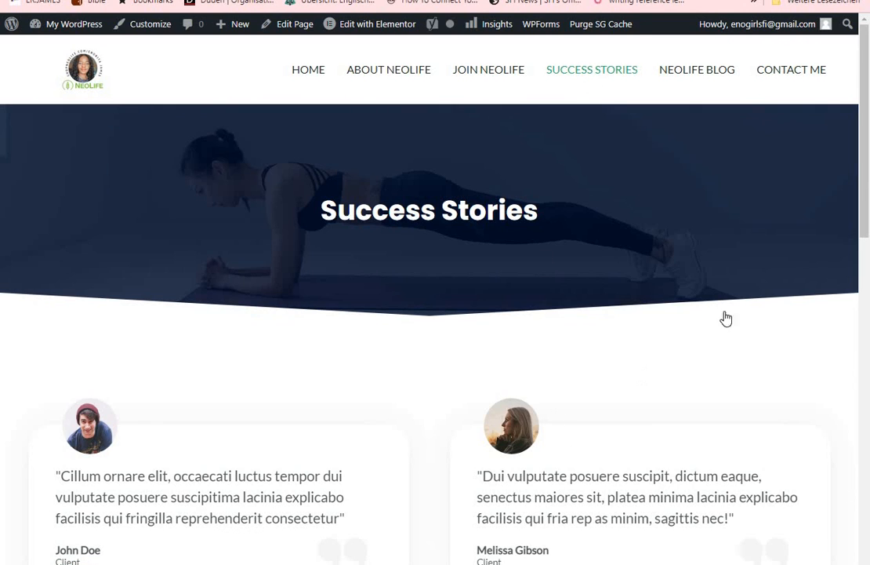
{"action": "scroll", "coordinate": [452, 257], "scroll_direction": "down", "scroll_amount": 3}
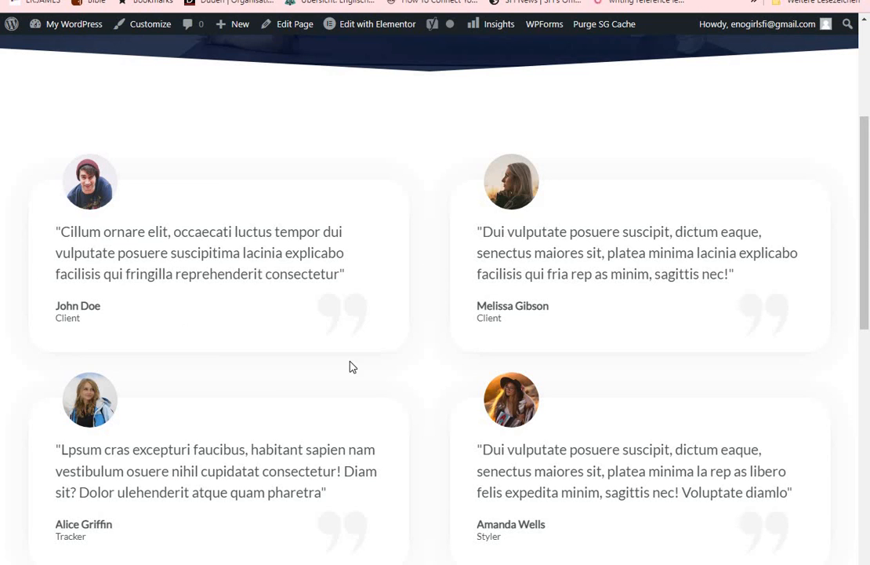
{"action": "left_click_drag", "start_coordinate": [868, 233], "coordinate": [868, 112]}
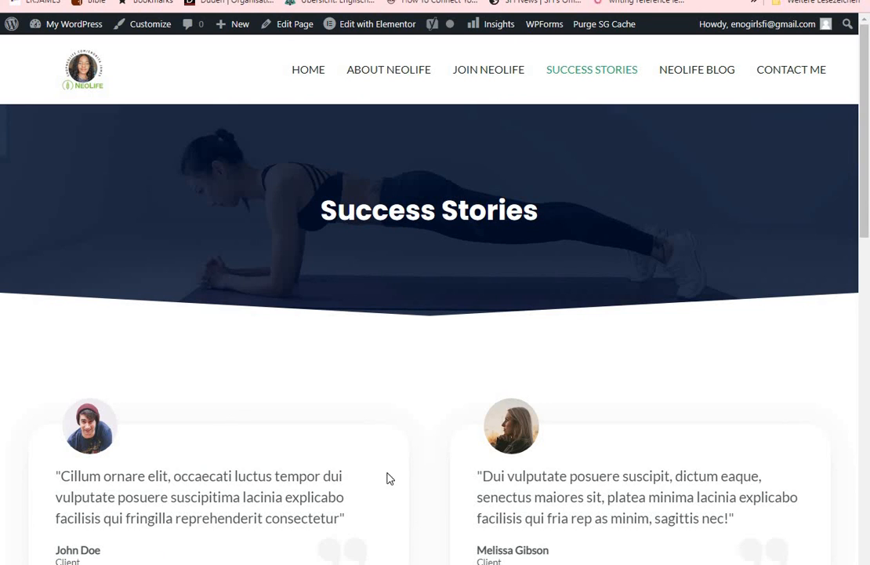
View the NEOLIFE BLOG page, then return to the HOME page and review its top banner and product section
{"action": "left_click", "coordinate": [688, 76]}
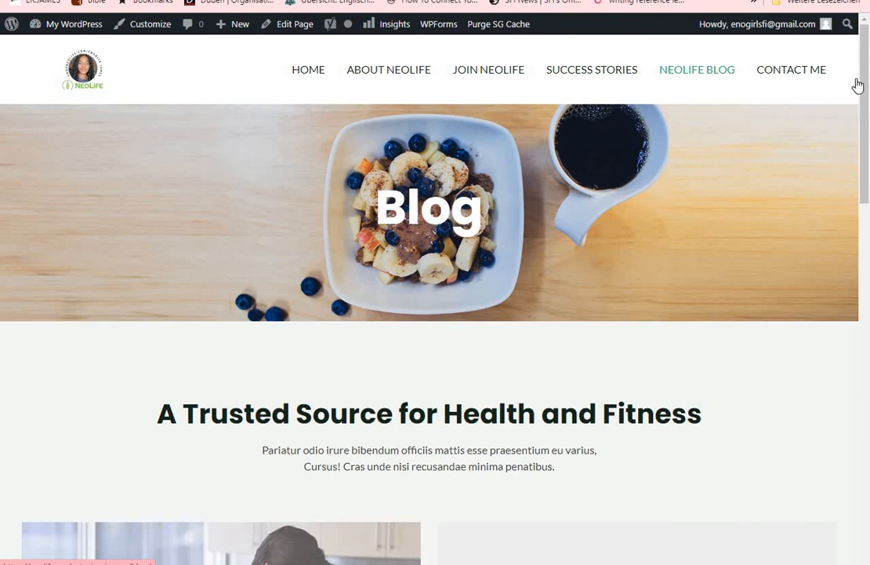
{"action": "mouse_move", "coordinate": [867, 83]}
{"action": "left_mouse_down"}
{"action": "mouse_move", "coordinate": [868, 343]}
{"action": "mouse_move", "coordinate": [861, 82]}
{"action": "left_mouse_up"}
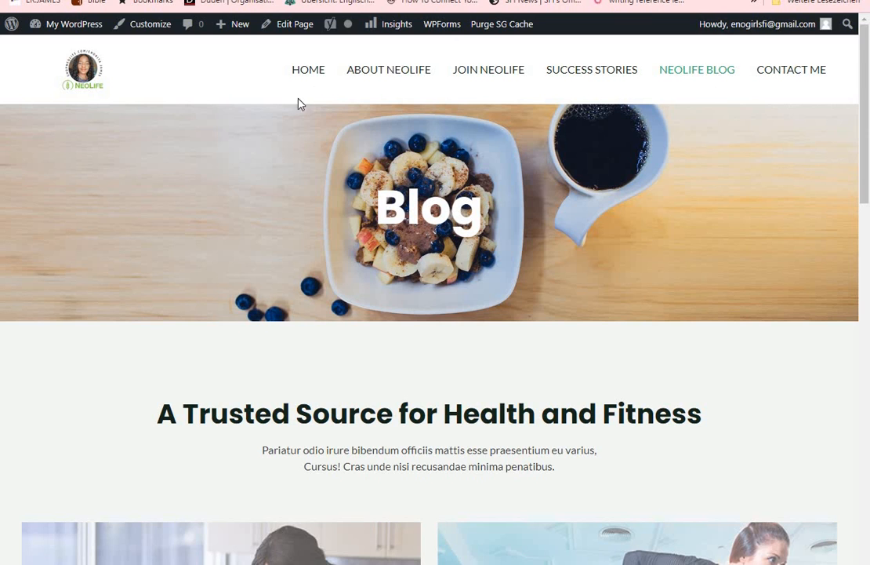
{"action": "left_click", "coordinate": [310, 72]}
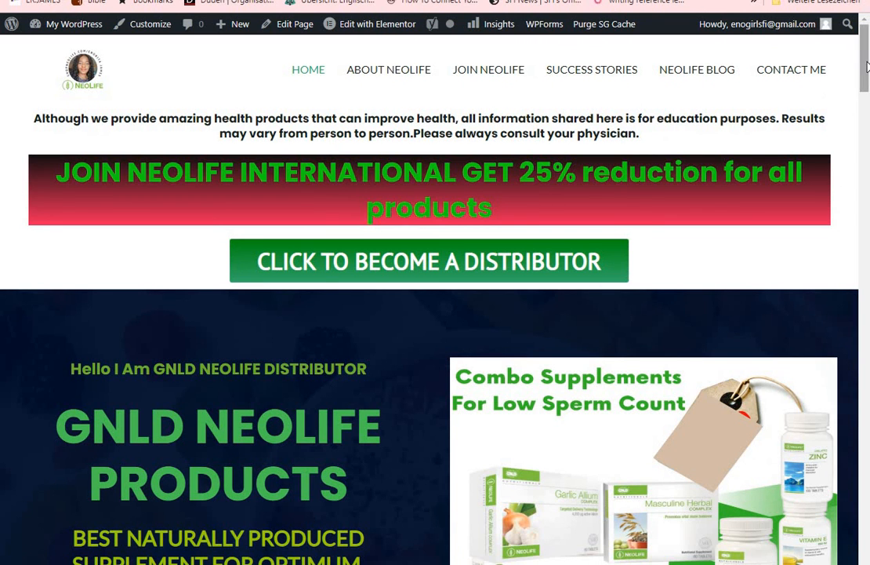
{"action": "mouse_move", "coordinate": [865, 63]}
{"action": "left_mouse_down"}
{"action": "mouse_move", "coordinate": [867, 393]}
{"action": "mouse_move", "coordinate": [867, 88]}
{"action": "mouse_move", "coordinate": [859, 51]}
{"action": "mouse_move", "coordinate": [868, 497]}
{"action": "mouse_move", "coordinate": [864, 69]}
{"action": "left_mouse_up"}
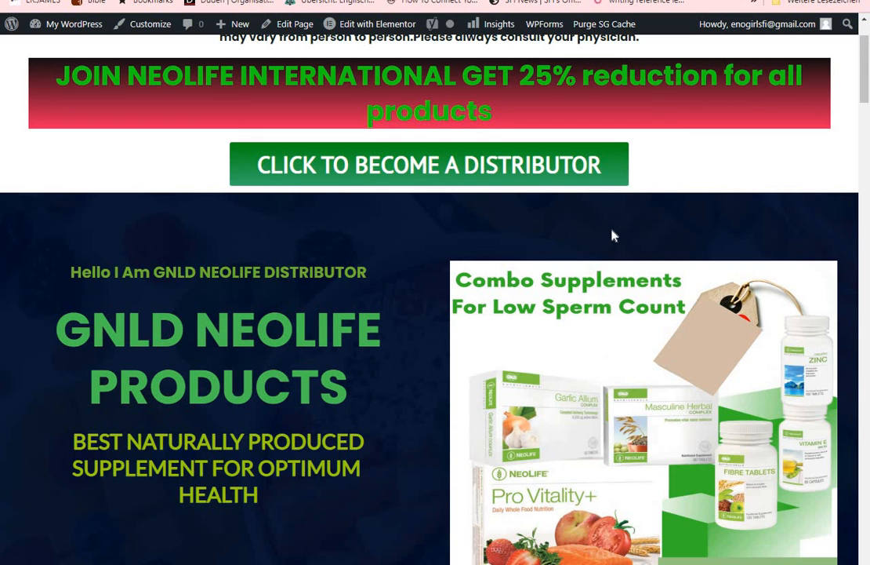